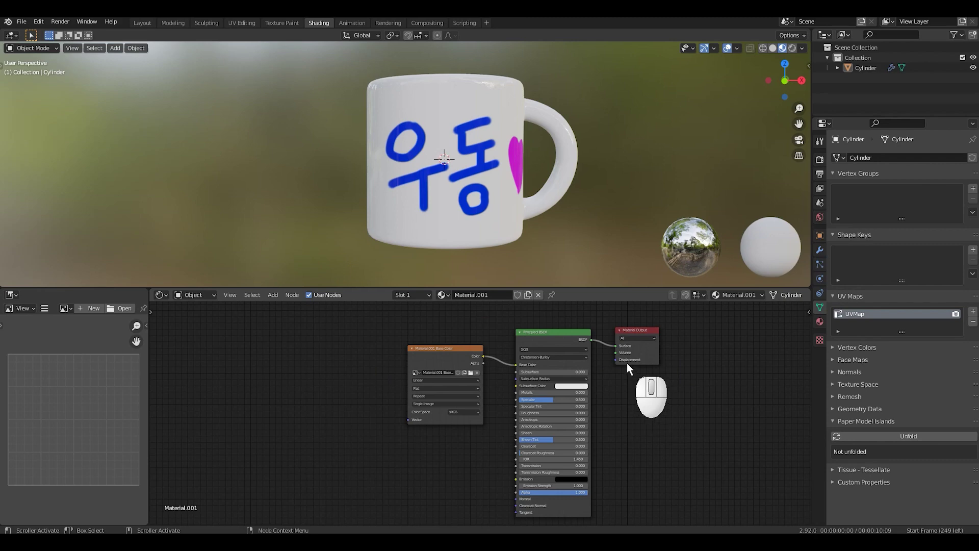
# - Add connected Texture Coordinate and Mapping nodes to the Material.001 Base Color image texture, and shift both slightly away from it
pyautogui.moveTo(592, 289); pyautogui.dragTo(580, 212)
pyautogui.scroll(-1, 563, 152)
pyautogui.scroll(2, 493, 391)
pyautogui.moveTo(506, 395); pyautogui.dragTo(566, 377, button='middle')
pyautogui.click(498, 300)
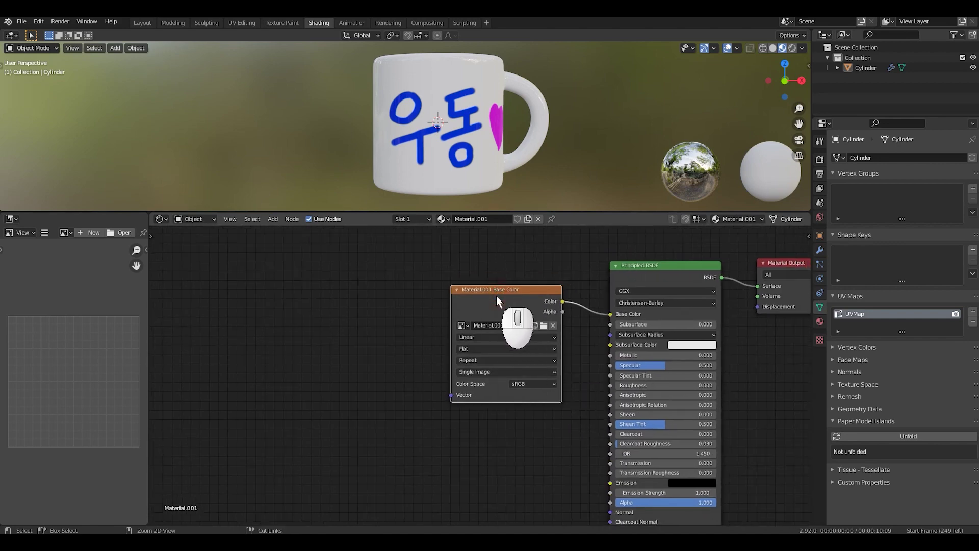
pyautogui.hotkey('ctrl', 't')
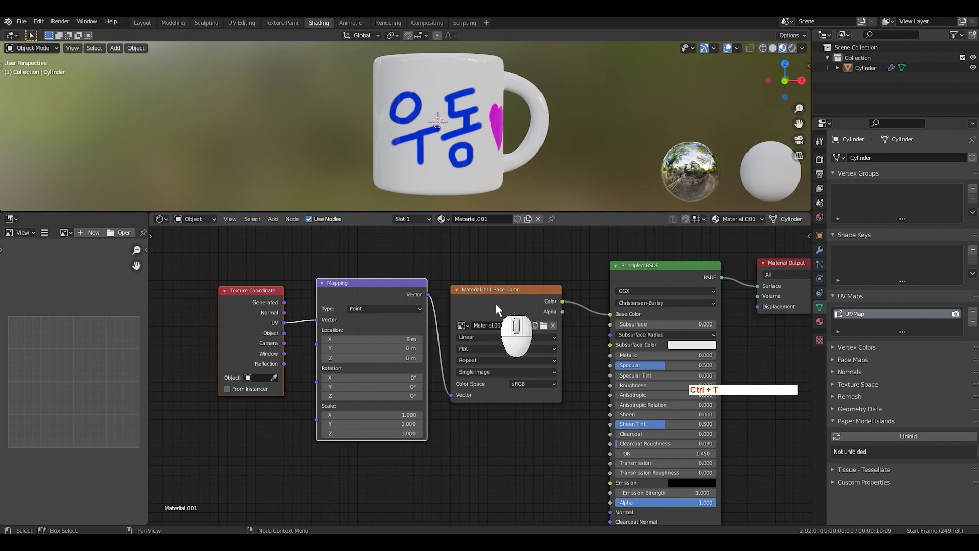
pyautogui.press('g')
pyautogui.click(481, 308)
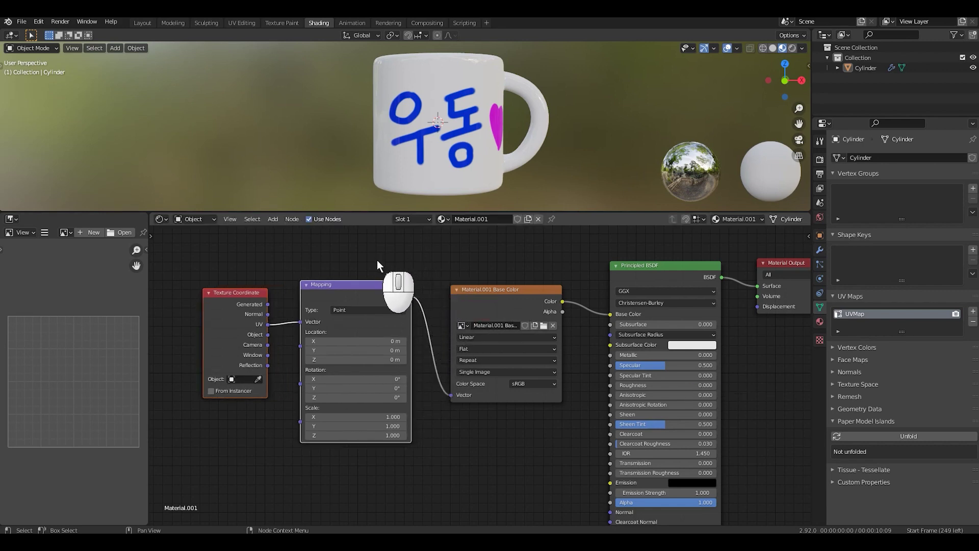
pyautogui.click(351, 288)
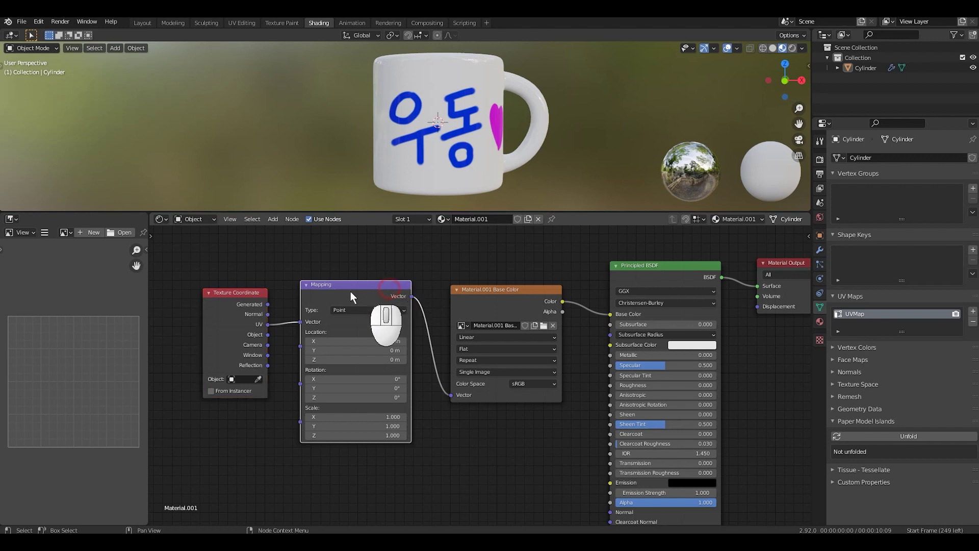
# - Check in the add-on preferences that Node Wrangler is enabled by searching for "node", and close the preferences
pyautogui.click(38, 22)
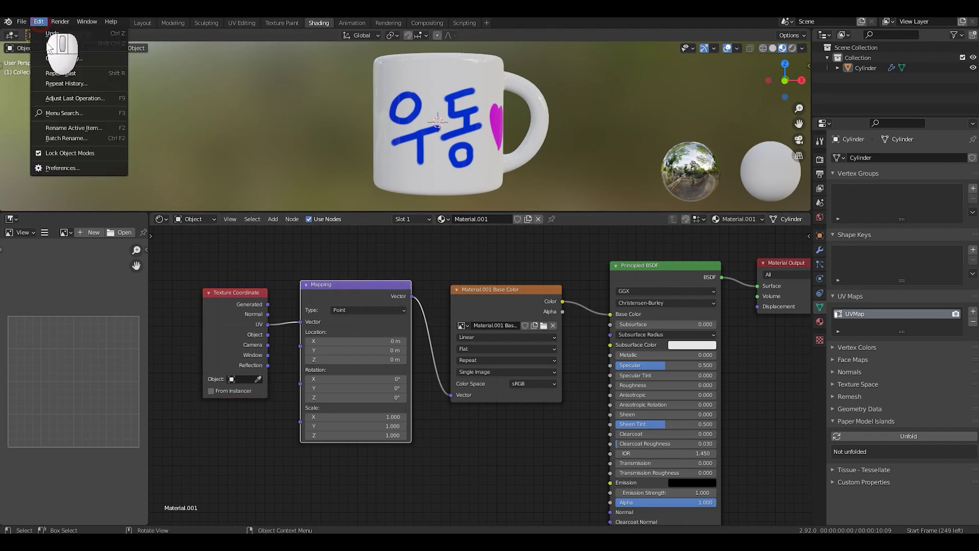
pyautogui.click(63, 167)
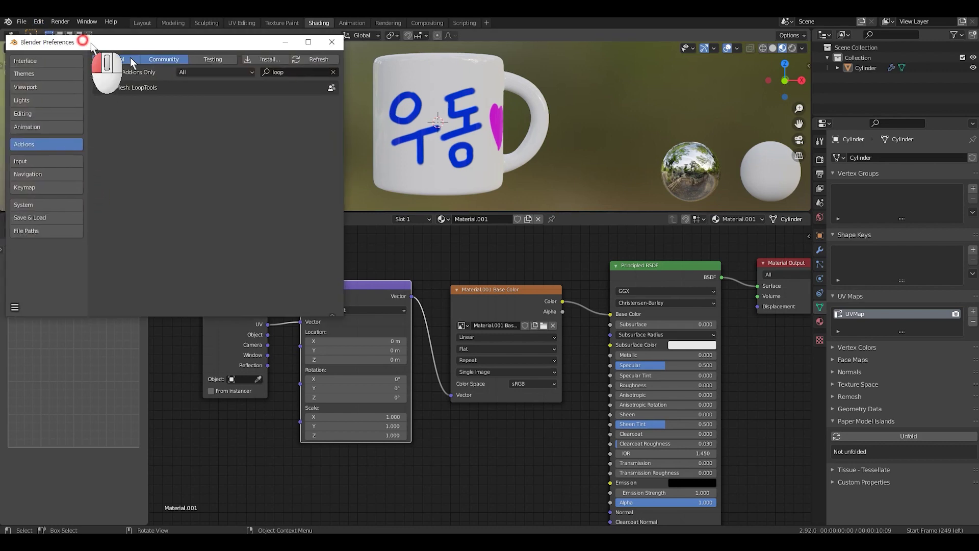
pyautogui.moveTo(87, 41); pyautogui.dragTo(401, 130)
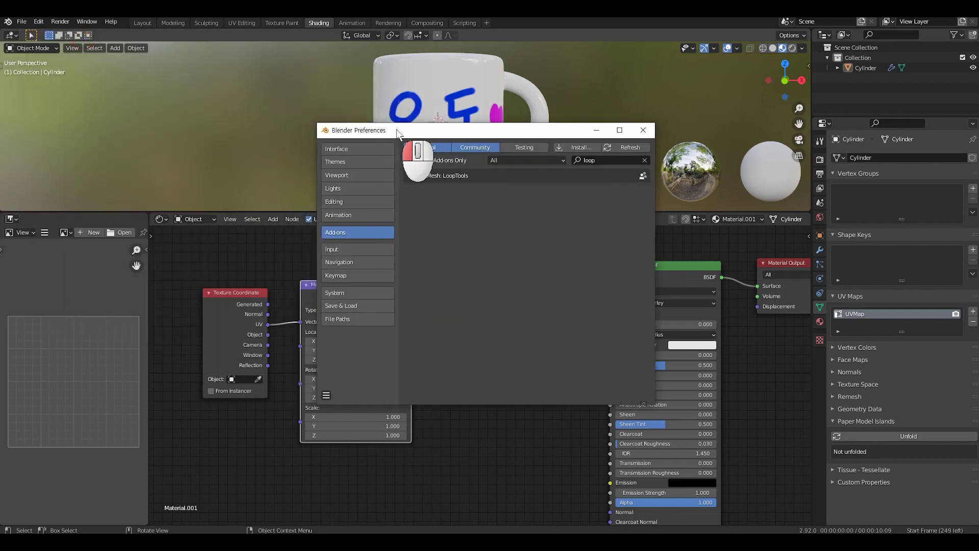
pyautogui.click(600, 159)
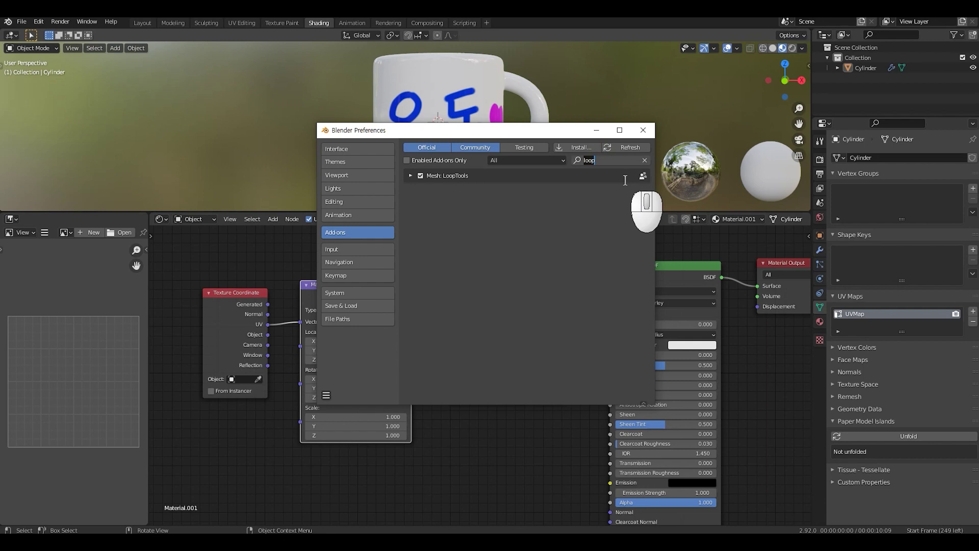
pyautogui.write('node')
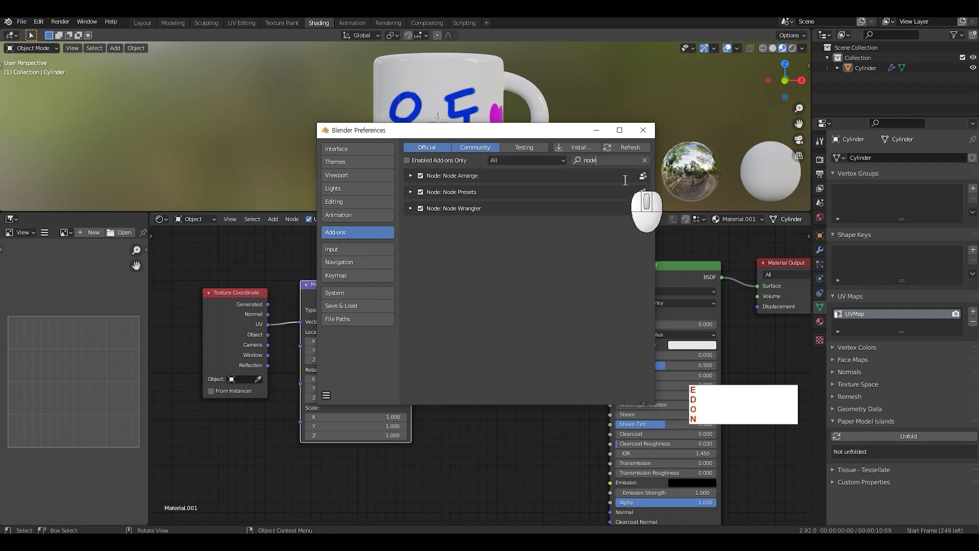
pyautogui.click(567, 245)
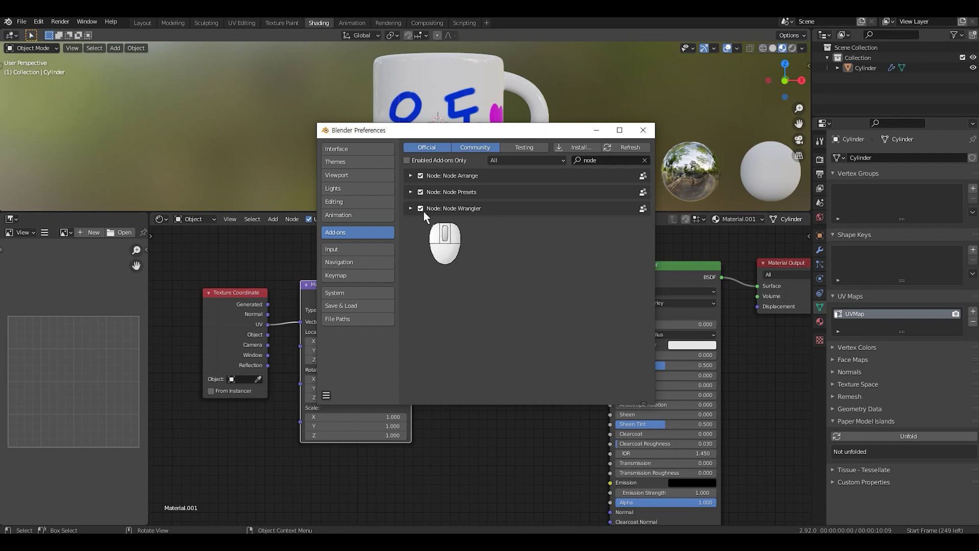
pyautogui.click(327, 397)
pyautogui.click(368, 371)
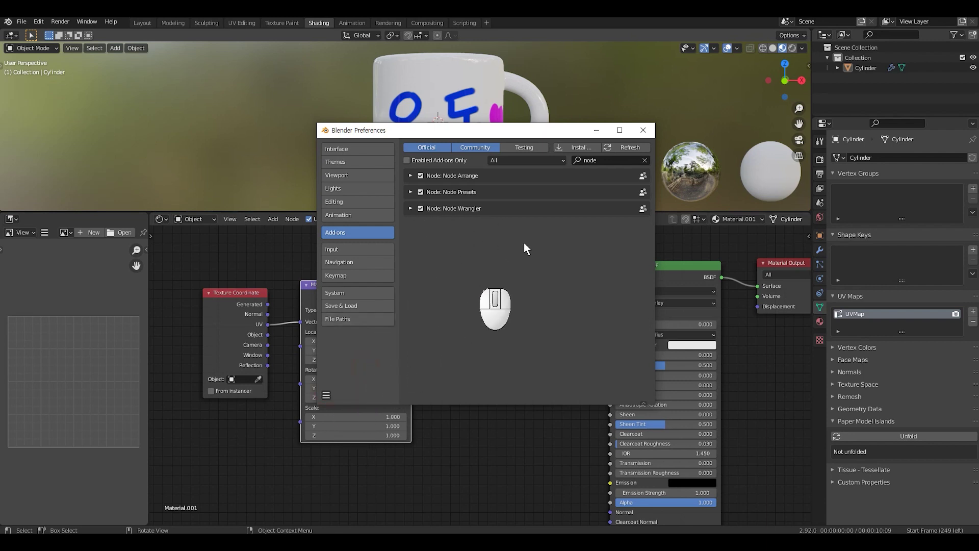
pyautogui.click(643, 130)
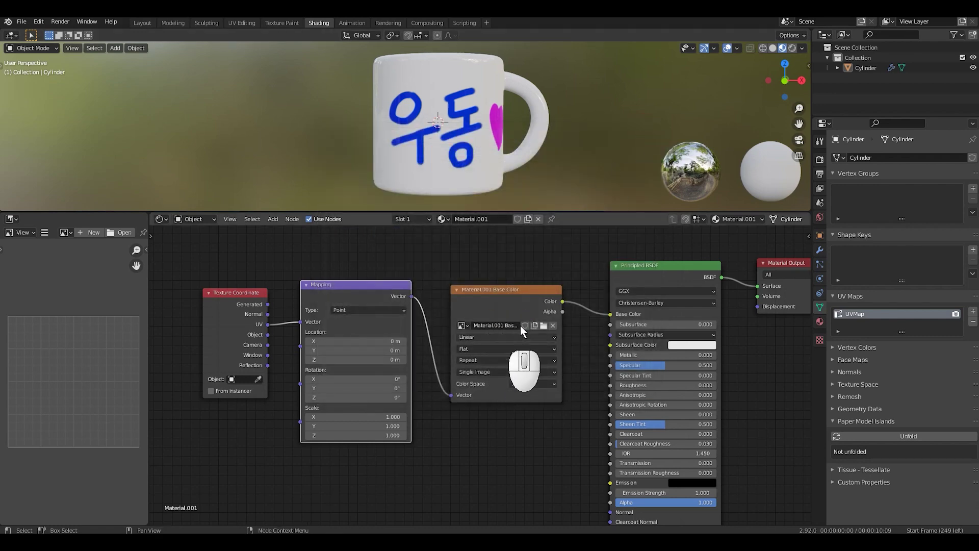
# - Show the mug in Rendered shading and set the world color to an Environment Texture using autoshop_01_4k.hdr
pyautogui.scroll(-3, 559, 332)
pyautogui.moveTo(586, 357); pyautogui.dragTo(573, 348, button='middle')
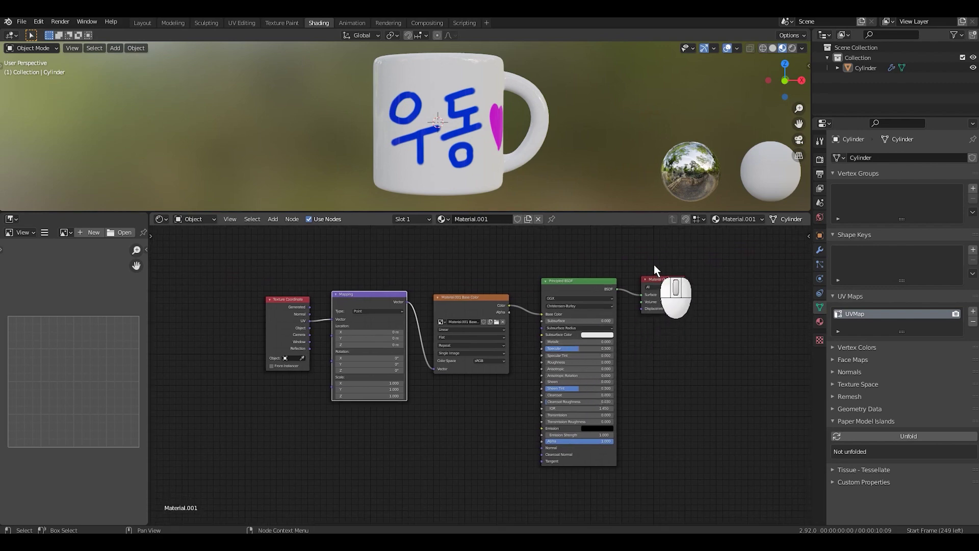
pyautogui.click(792, 48)
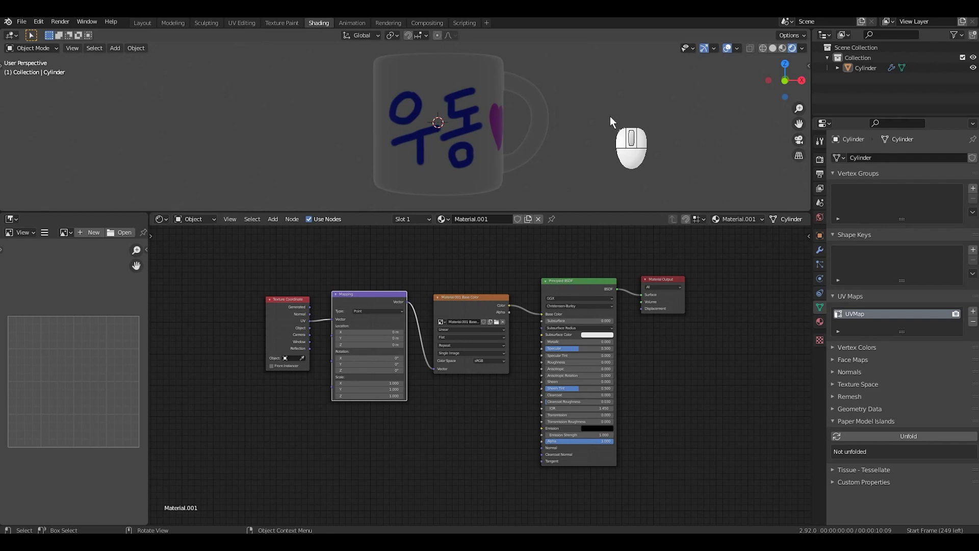
pyautogui.click(820, 218)
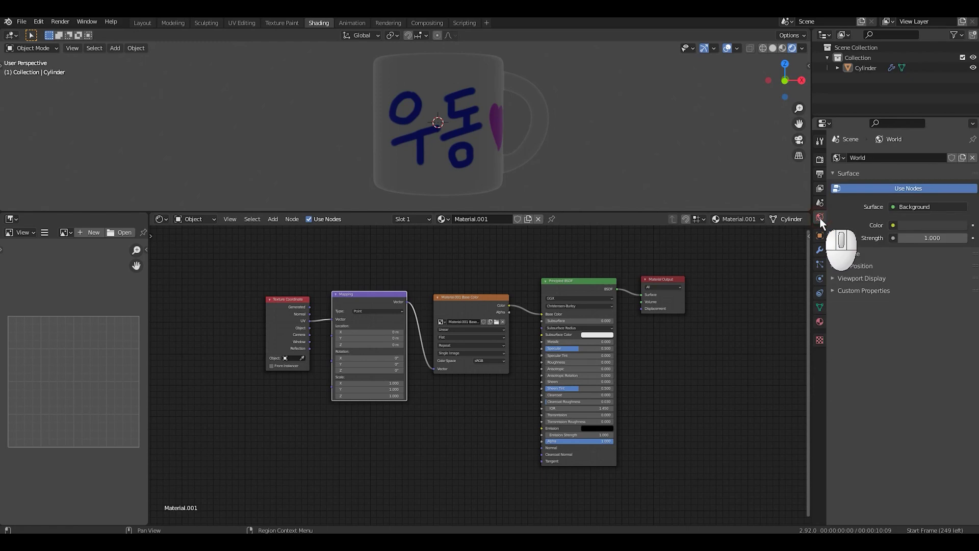
pyautogui.click(891, 224)
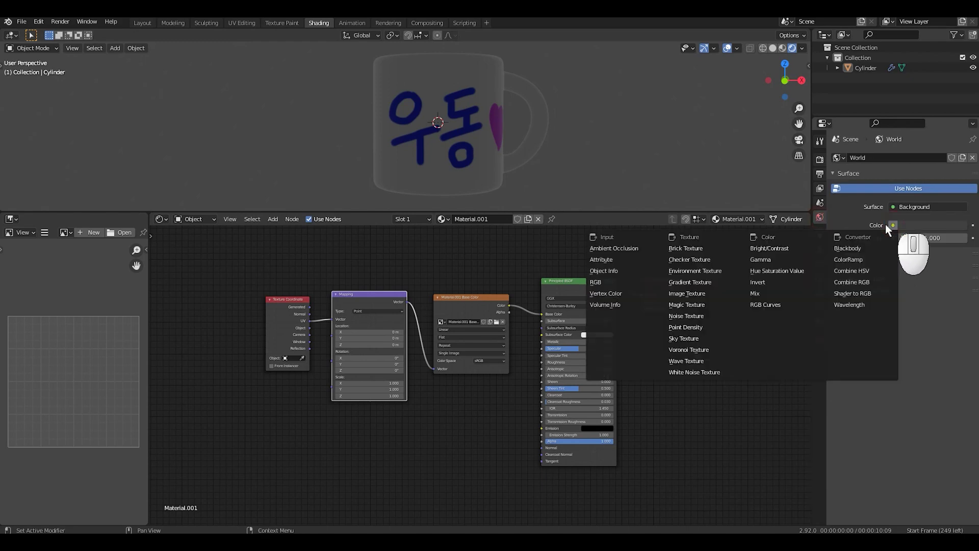
pyautogui.click(697, 269)
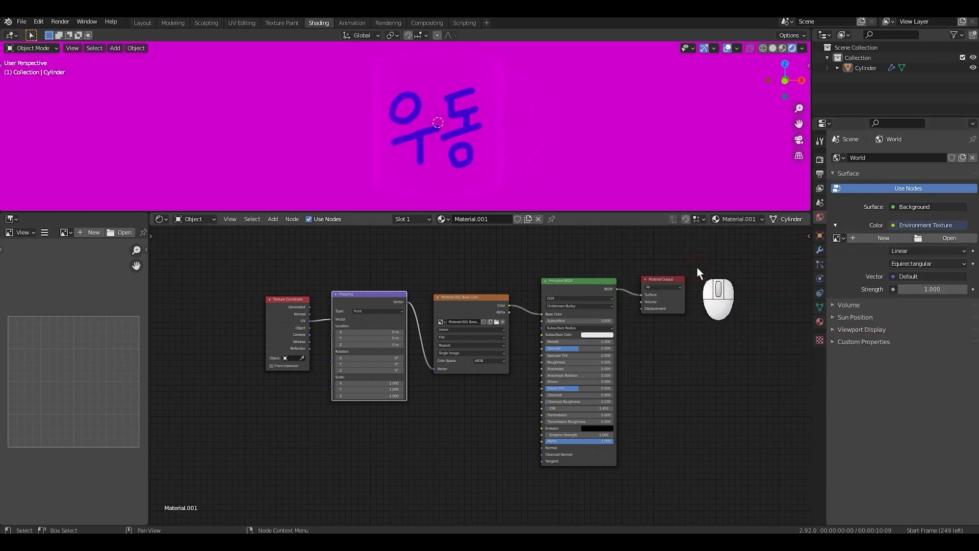
pyautogui.click(944, 240)
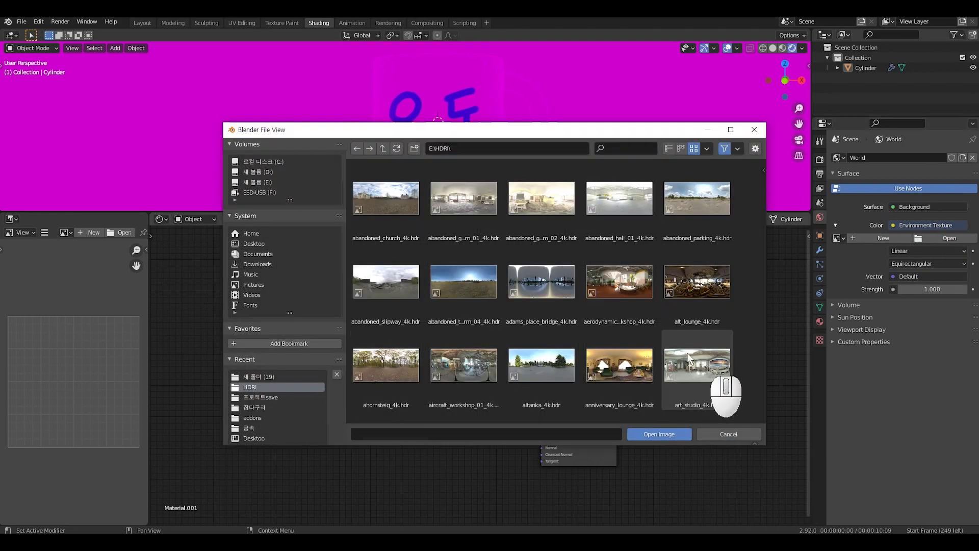
pyautogui.scroll(-3, 699, 357)
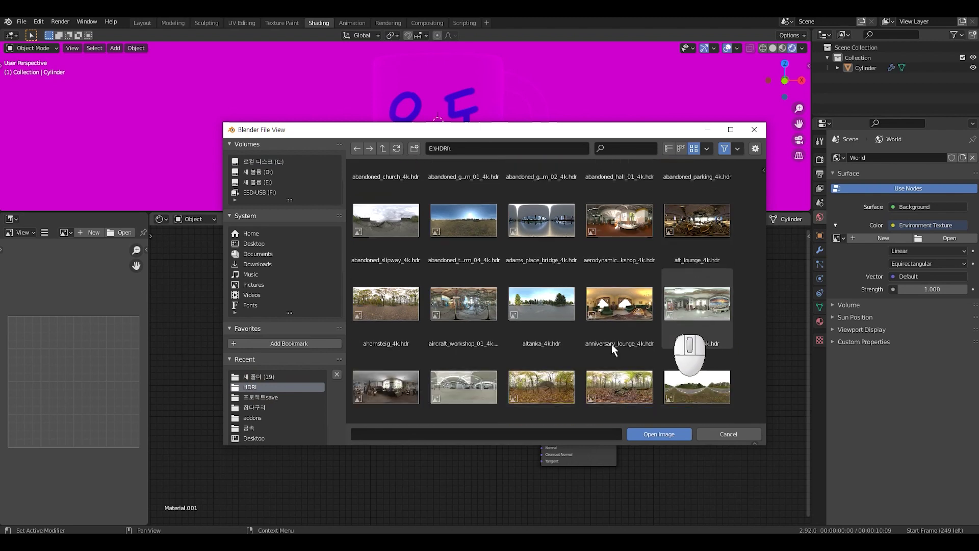
pyautogui.doubleClick(455, 385)
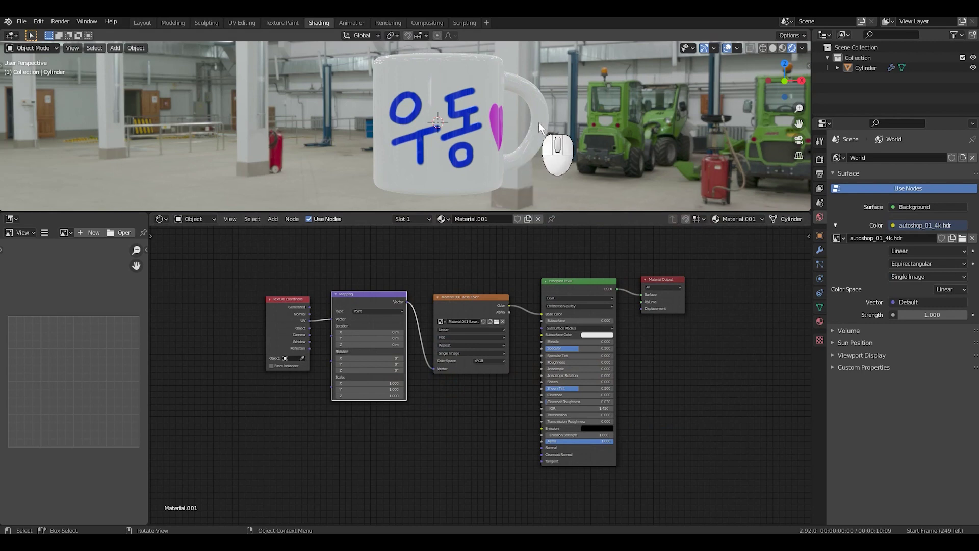
# - Make the film background transparent in the render settings to hide the HDRI behind the mug
pyautogui.scroll(-3, 538, 122)
pyautogui.moveTo(553, 116)
pyautogui.mouseDown(button='middle')
pyautogui.moveTo(564, 122)
pyautogui.moveTo(447, 138)
pyautogui.moveTo(534, 139)
pyautogui.moveTo(574, 124)
pyautogui.moveTo(561, 125)
pyautogui.mouseUp(button='middle')
pyautogui.scroll(6, 556, 129)
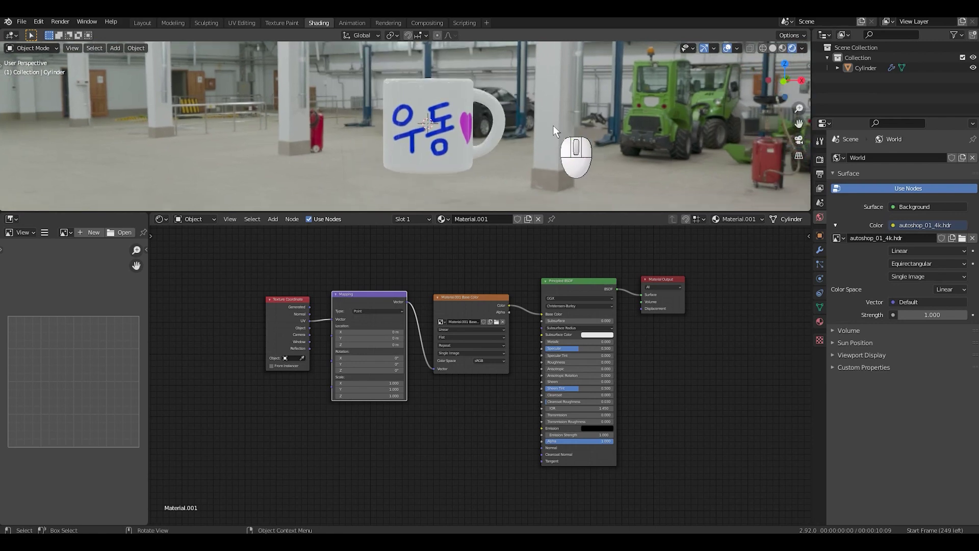
pyautogui.scroll(3, 556, 126)
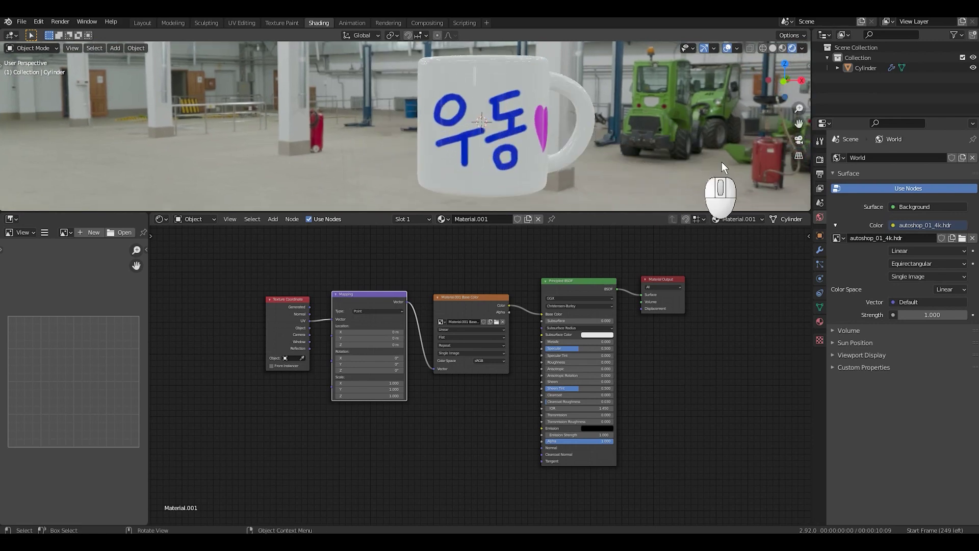
pyautogui.click(820, 159)
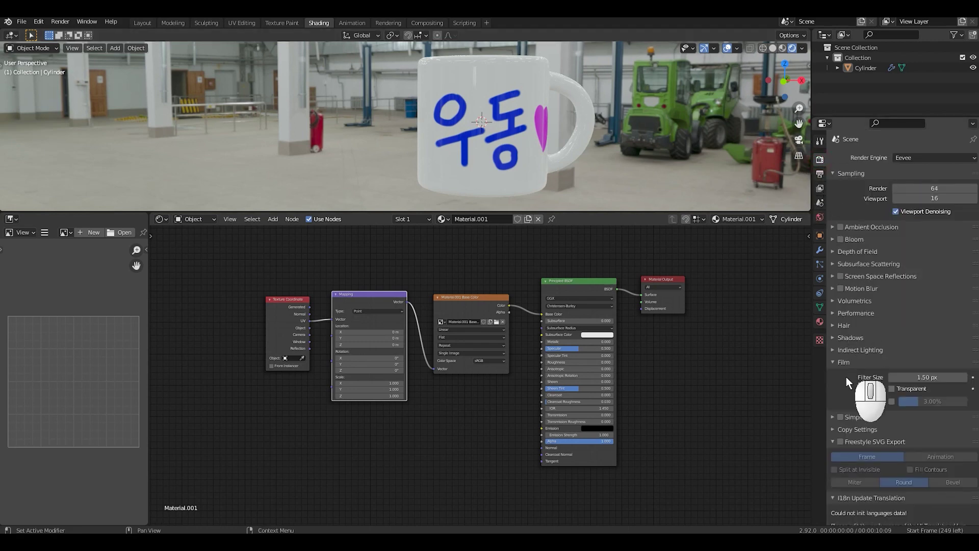
pyautogui.click(892, 389)
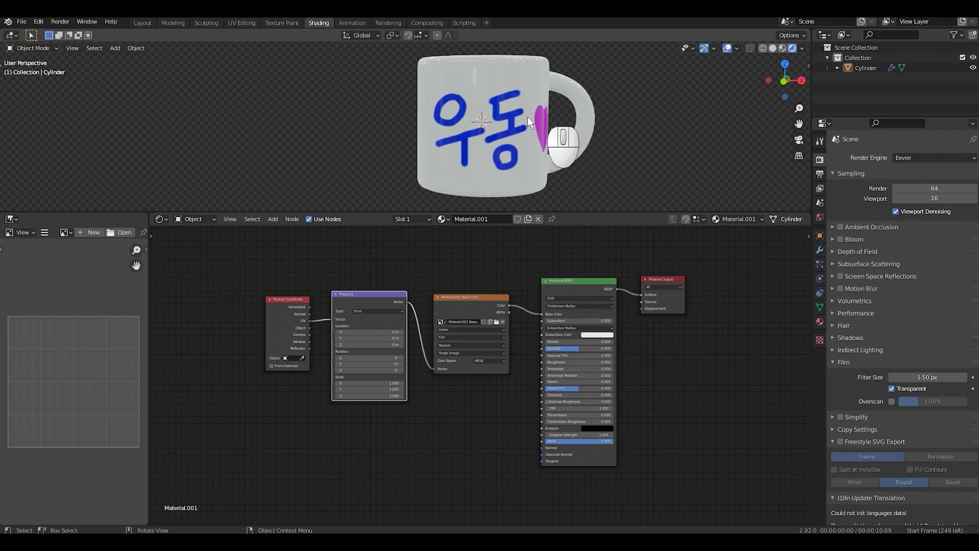
# - Compare the mug in Material Preview and Rendered shading, ending in Rendered shading
pyautogui.moveTo(528, 117)
pyautogui.mouseDown(button='middle')
pyautogui.moveTo(466, 136)
pyautogui.moveTo(531, 122)
pyautogui.mouseUp(button='middle')
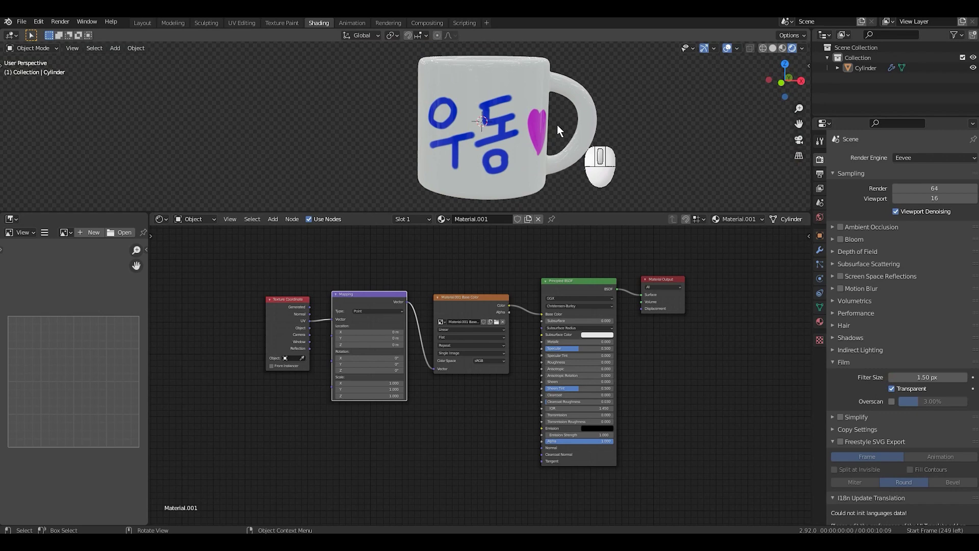
pyautogui.moveTo(598, 155); pyautogui.dragTo(602, 145, button='middle')
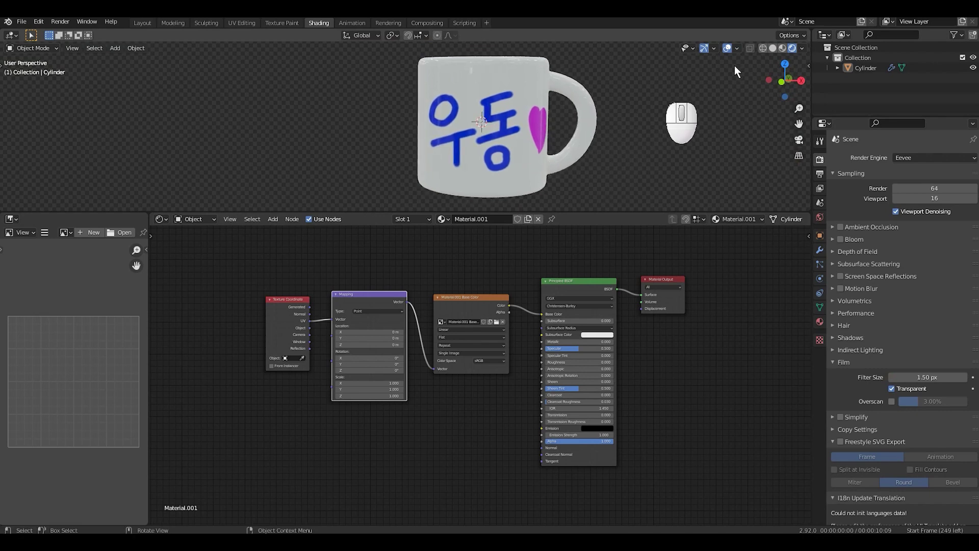
pyautogui.click(782, 48)
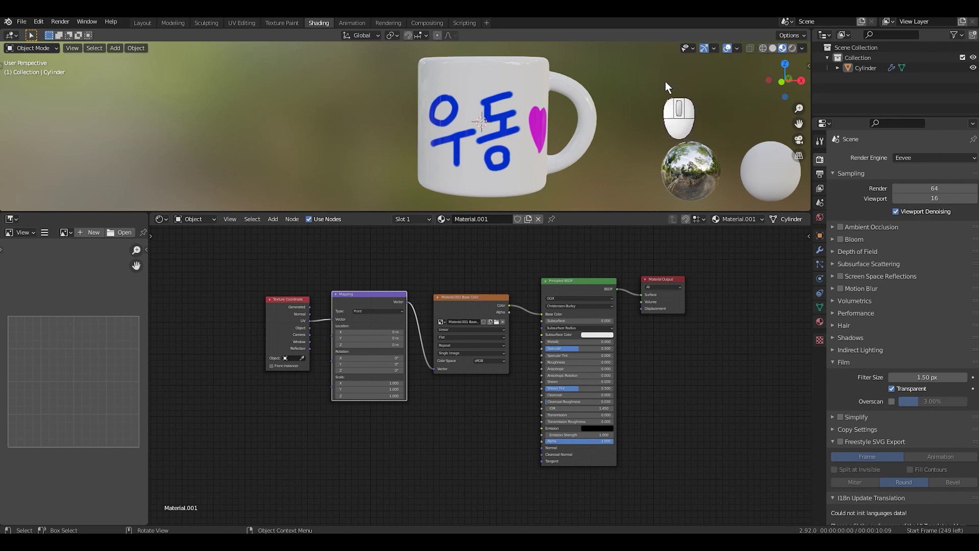
pyautogui.click(792, 48)
pyautogui.click(782, 48)
pyautogui.click(792, 48)
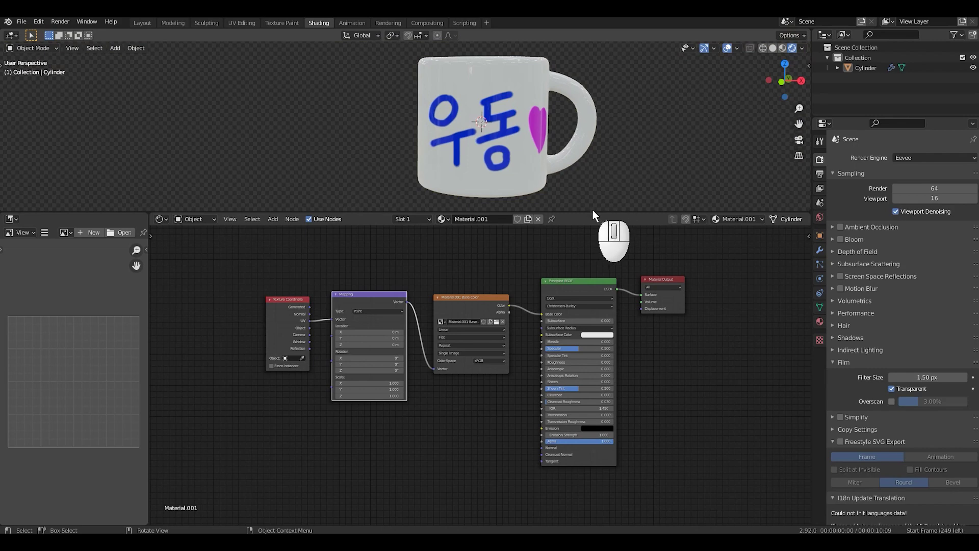
# - Enlarge the 3D viewport and move the Texture Coordinate, Mapping and Base Color image nodes together farther from the Principled BSDF
pyautogui.moveTo(592, 209); pyautogui.dragTo(594, 240)
pyautogui.scroll(1, 653, 149)
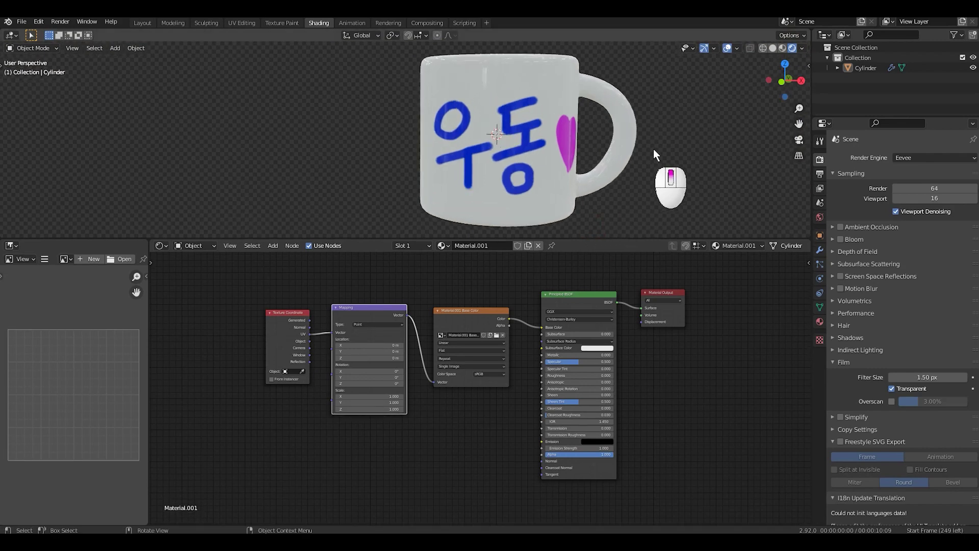
pyautogui.keyDown('shift'); pyautogui.moveTo(653, 149); pyautogui.dragTo(613, 153, button='middle'); pyautogui.keyUp('shift')
pyautogui.press('KP_1')
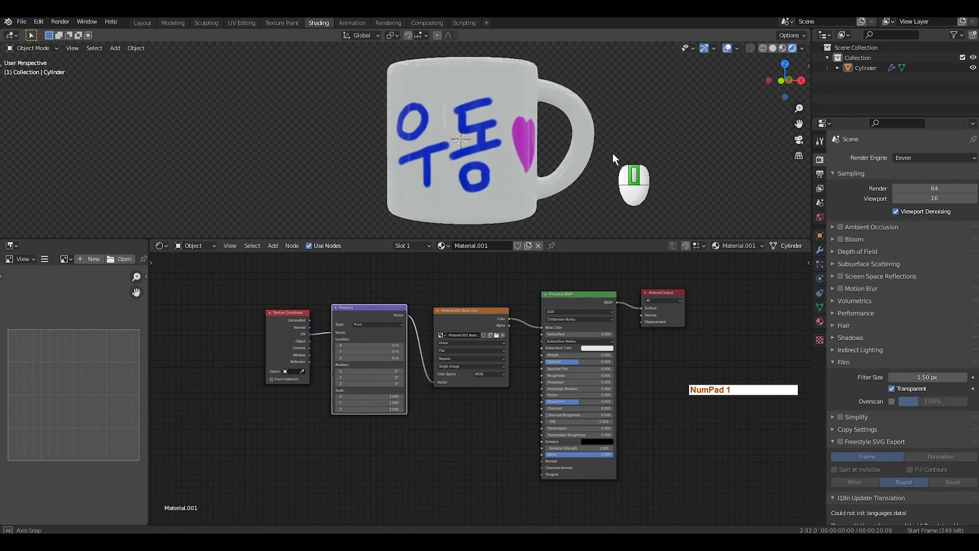
pyautogui.scroll(-1, 556, 382)
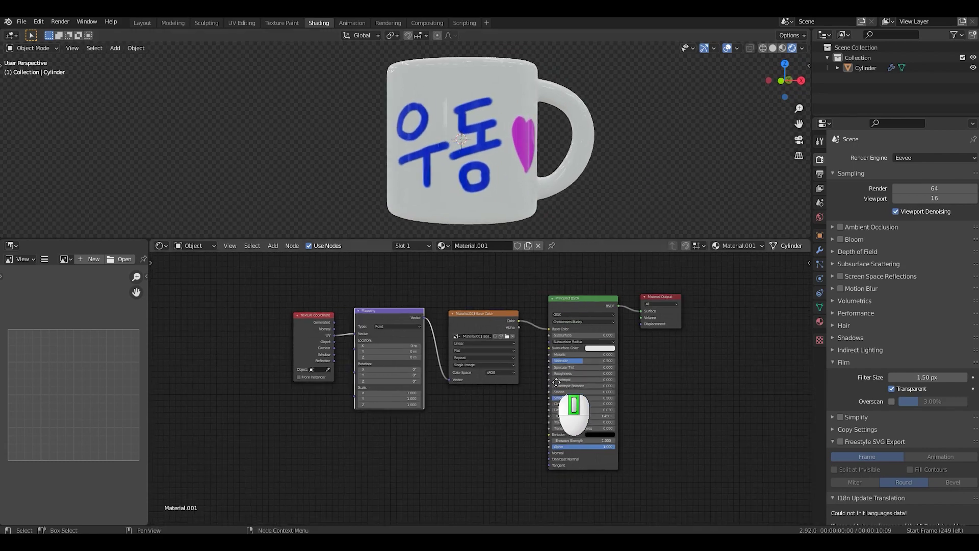
pyautogui.moveTo(556, 382); pyautogui.dragTo(564, 378, button='middle')
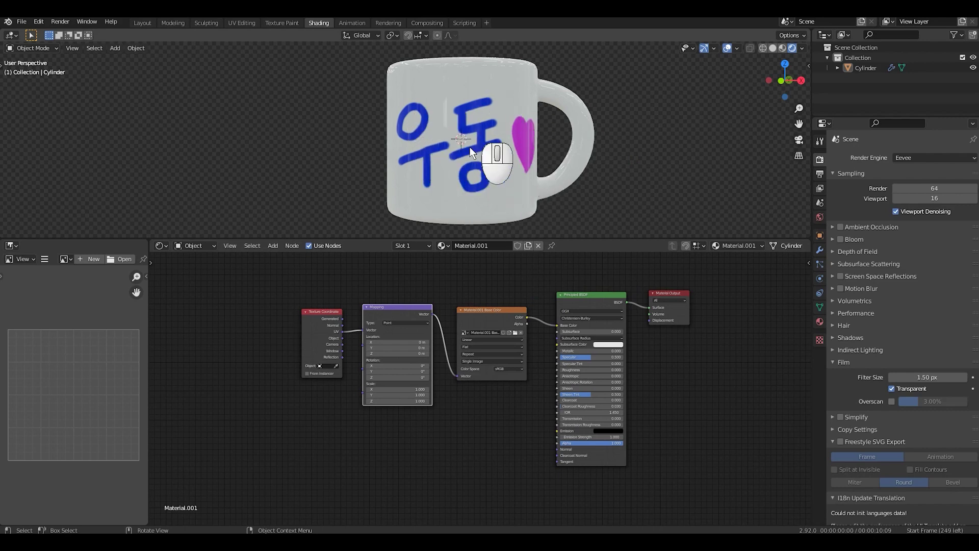
pyautogui.scroll(1, 513, 382)
pyautogui.moveTo(493, 267); pyautogui.dragTo(245, 410)
pyautogui.press('g')
pyautogui.click(352, 329)
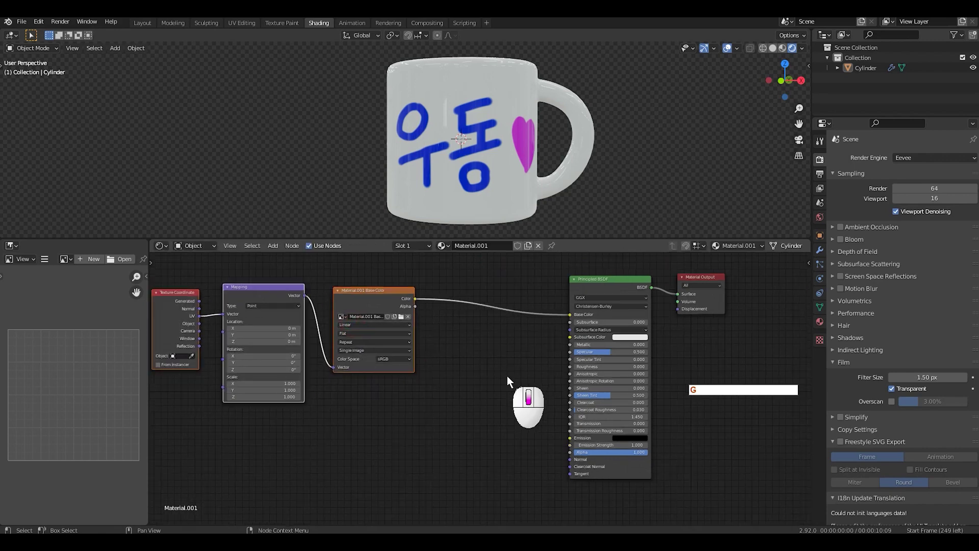
# - Insert a Hue Saturation Value node on the link between the Base Color image and the Principled BSDF
pyautogui.press('Home')
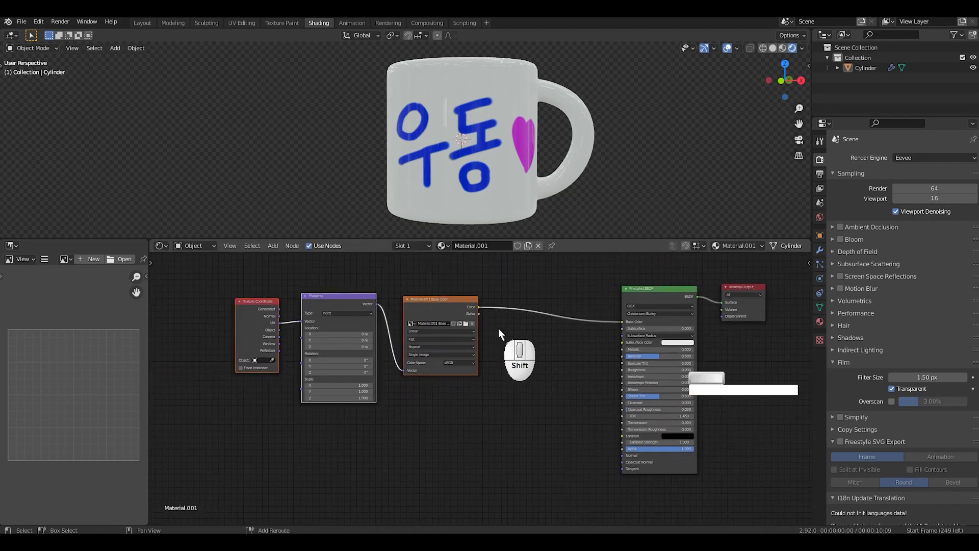
pyautogui.hotkey('shift', 'a')
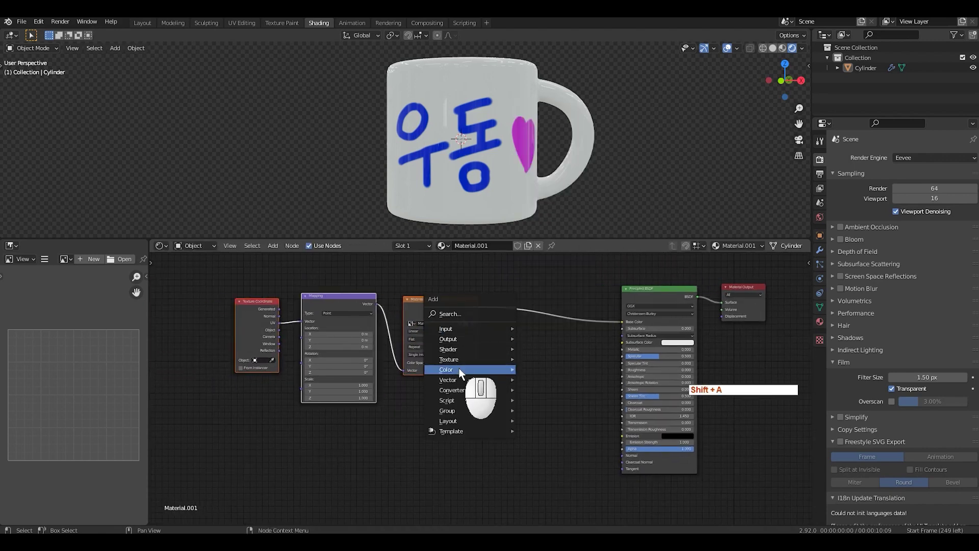
pyautogui.moveTo(455, 371)
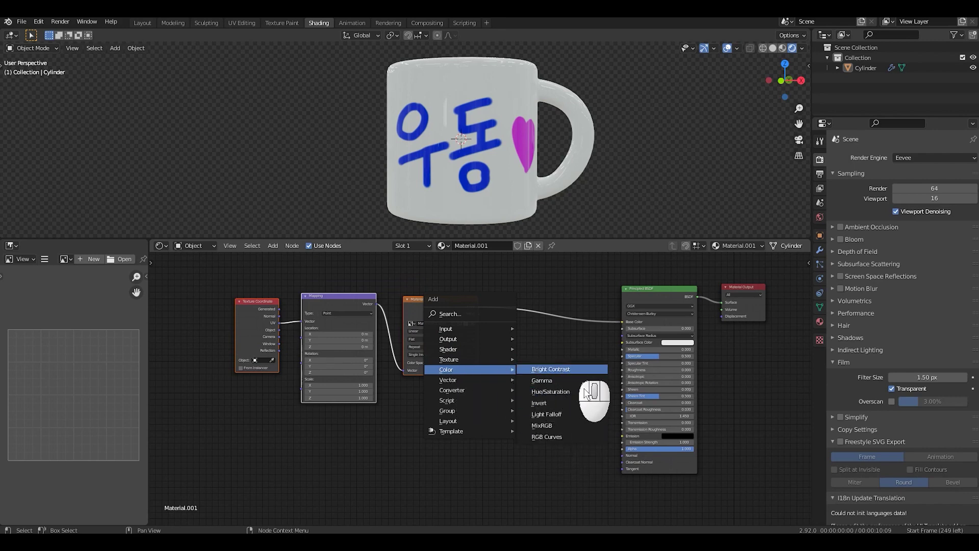
pyautogui.click(546, 392)
pyautogui.click(533, 301)
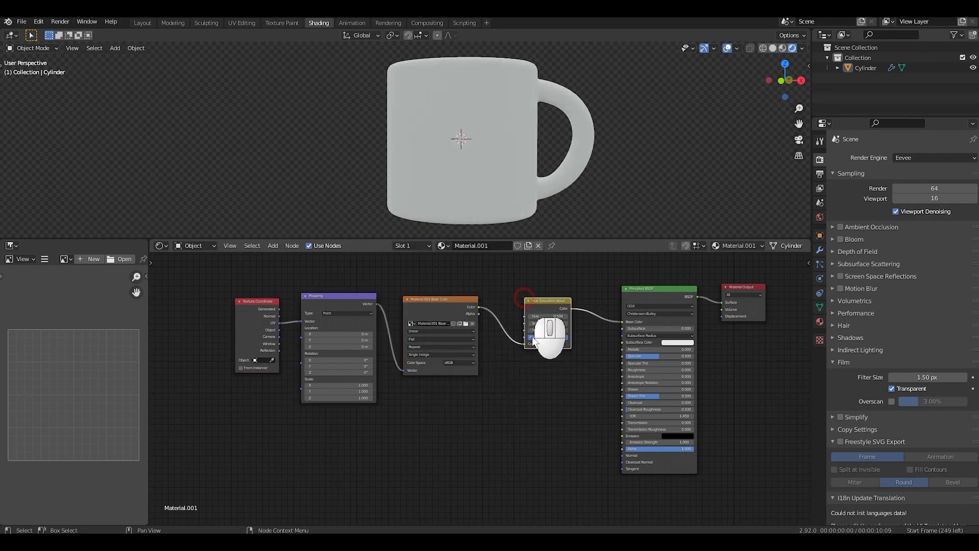
# - Raise the Hue of the Hue Saturation Value node to 0.900
pyautogui.scroll(2, 561, 380)
pyautogui.scroll(2, 566, 383)
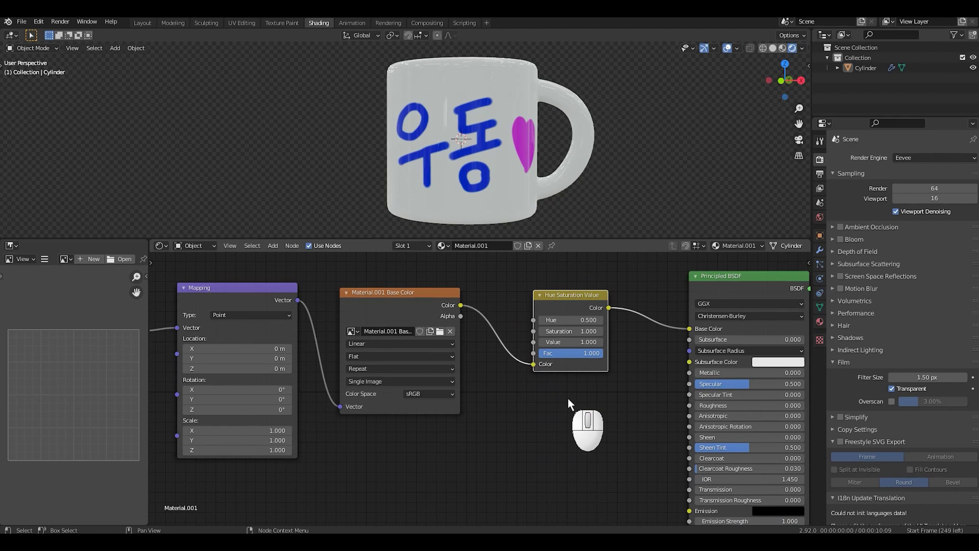
pyautogui.click(601, 319)
pyautogui.click(600, 320)
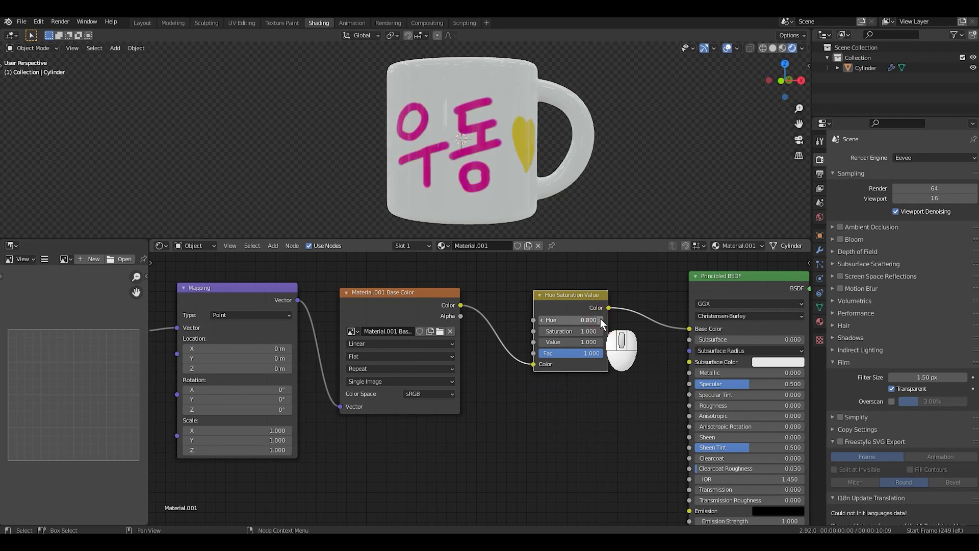
pyautogui.click(600, 320)
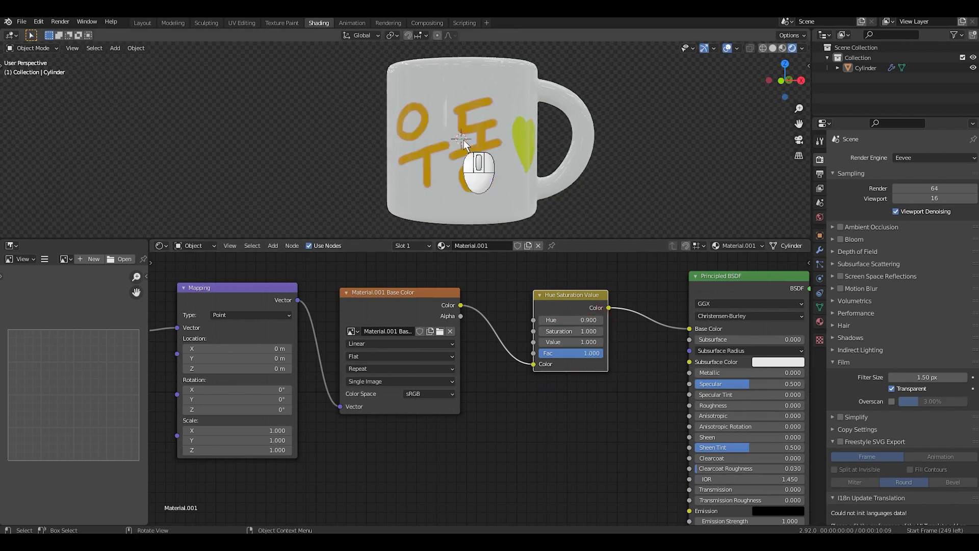
# - Lower the Hue to 0.500 and further, until the mug's lettering turns teal
pyautogui.click(541, 319)
pyautogui.click(540, 320)
pyautogui.click(541, 319)
pyautogui.click(540, 320)
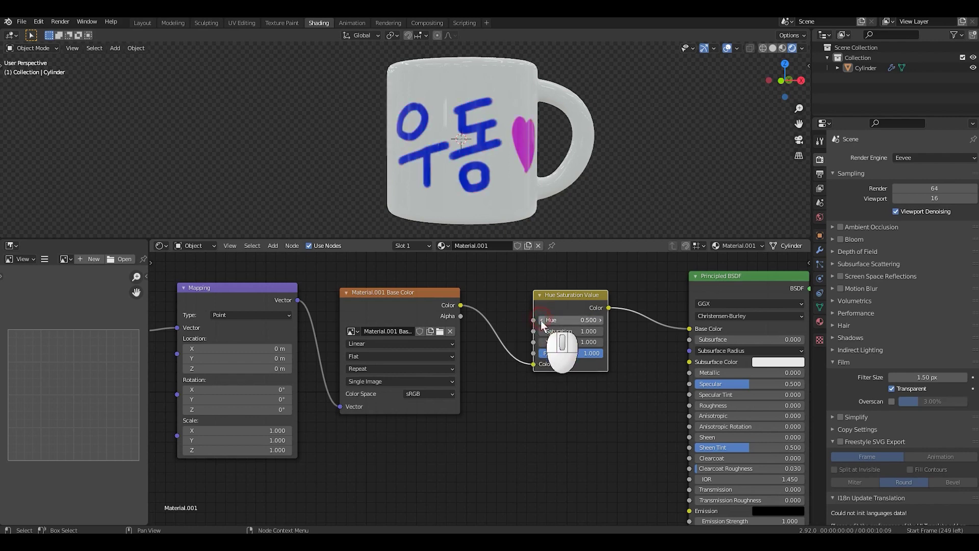
pyautogui.click(541, 320)
pyautogui.click(541, 319)
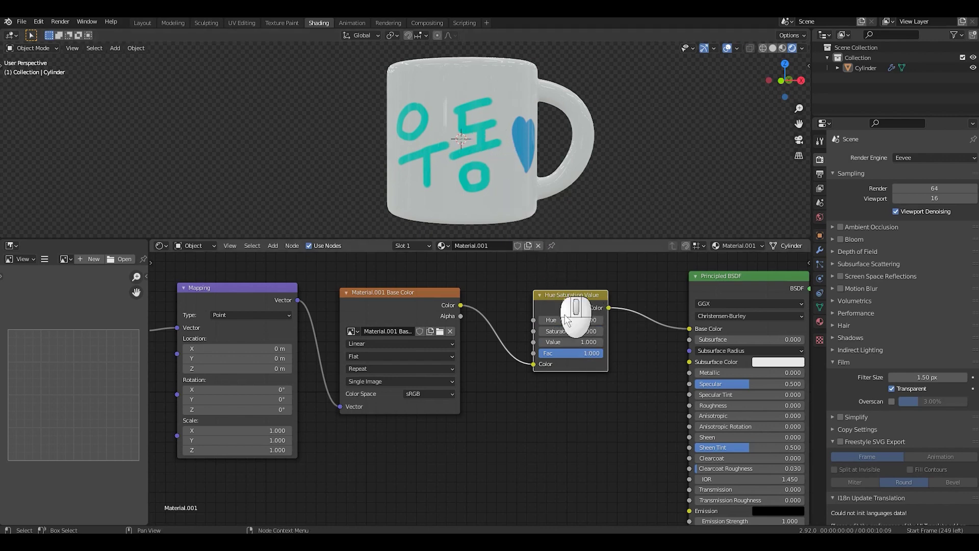
# - Replace the Hue Saturation Value node with a ColorRamp, linking the image's Color to its Fac and its Color to Base Color
pyautogui.press('x')
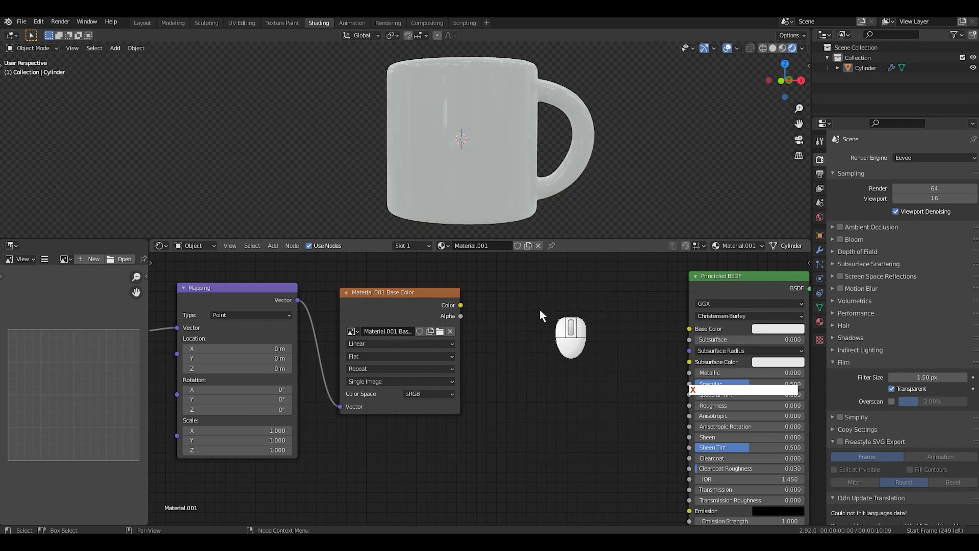
pyautogui.hotkey('shift', 'a')
pyautogui.moveTo(505, 336)
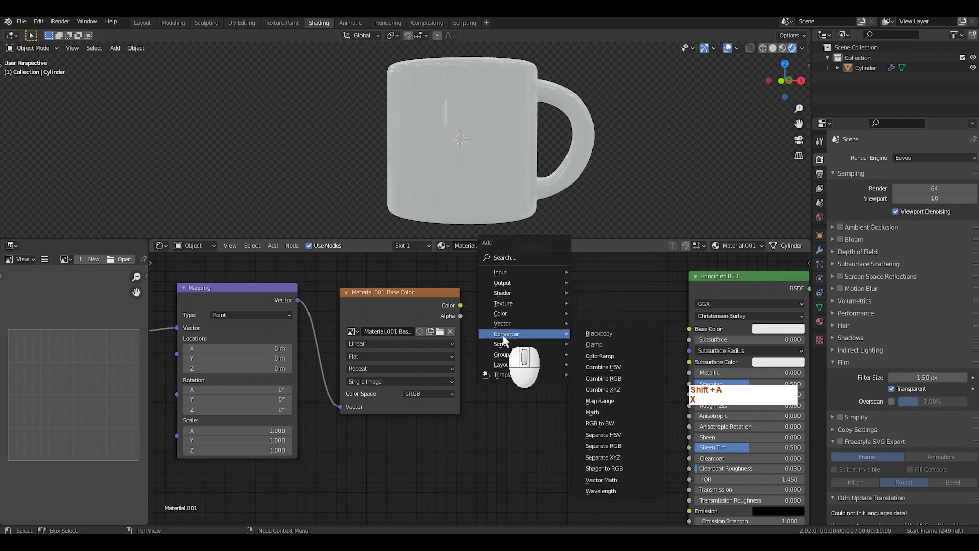
pyautogui.click(604, 358)
pyautogui.click(531, 329)
pyautogui.click(625, 310)
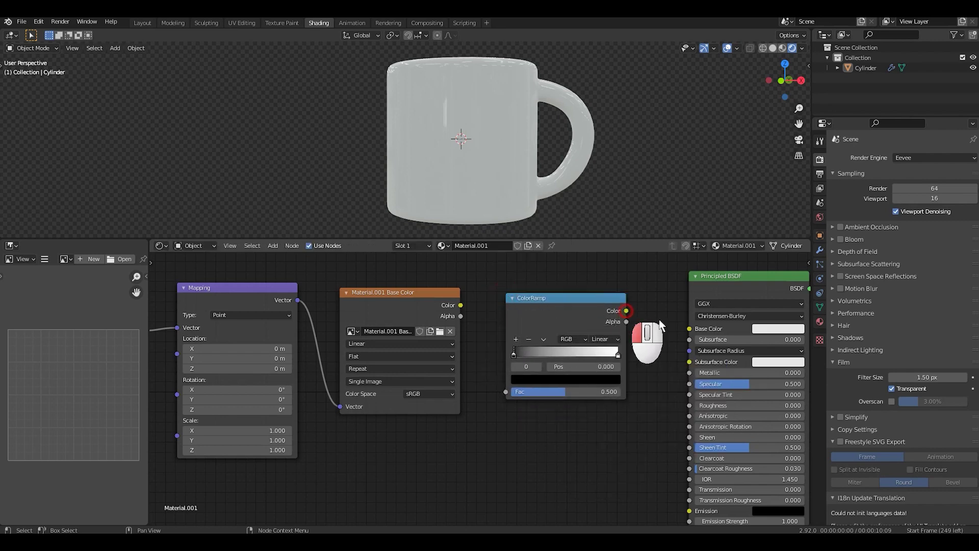
pyautogui.moveTo(660, 325)
pyautogui.mouseDown()
pyautogui.moveTo(696, 324)
pyautogui.moveTo(689, 328)
pyautogui.mouseUp()
pyautogui.moveTo(461, 305)
pyautogui.mouseDown()
pyautogui.moveTo(501, 397)
pyautogui.moveTo(506, 391)
pyautogui.mouseUp()
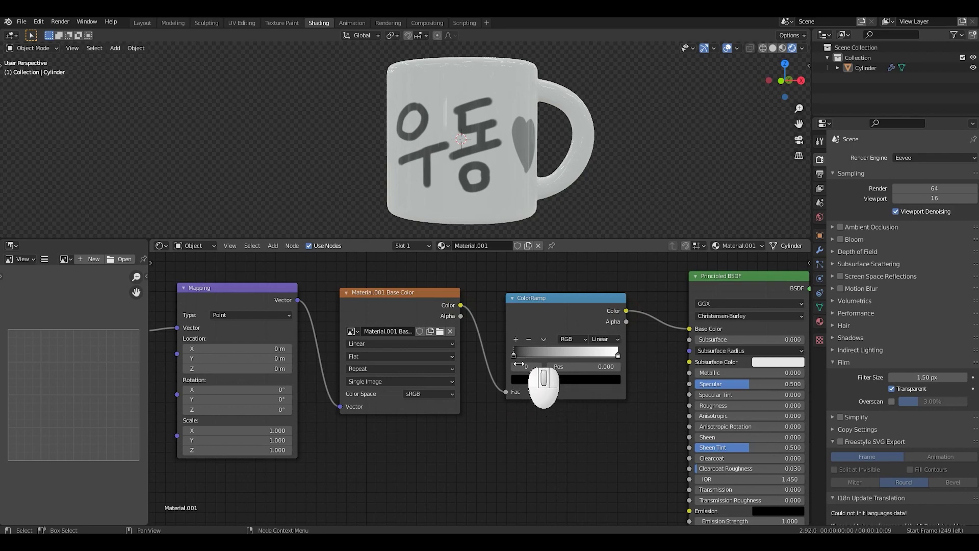
# - Set the ColorRamp's first stop to pure blue (hue 0.666) and its last stop to bright pink
pyautogui.click(539, 381)
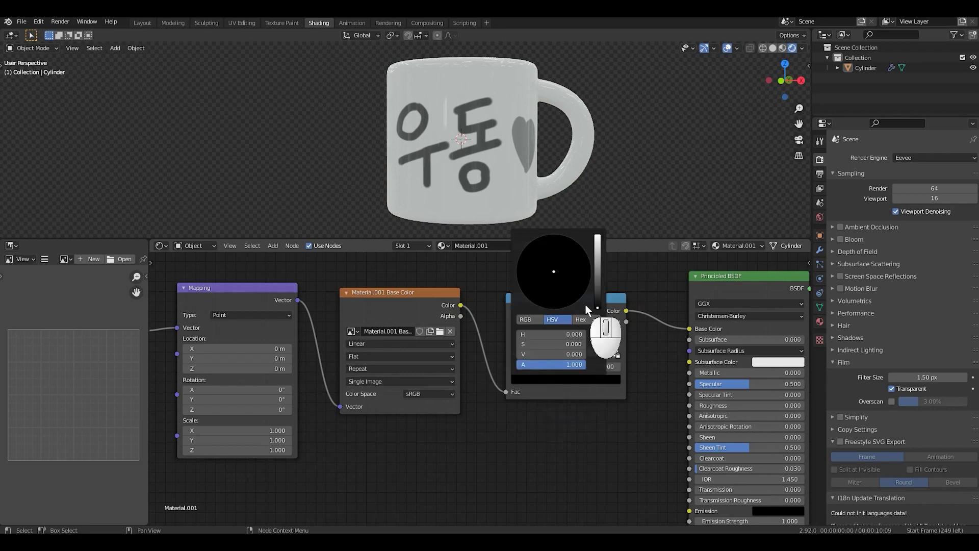
pyautogui.moveTo(597, 308); pyautogui.dragTo(598, 235)
pyautogui.click(586, 252)
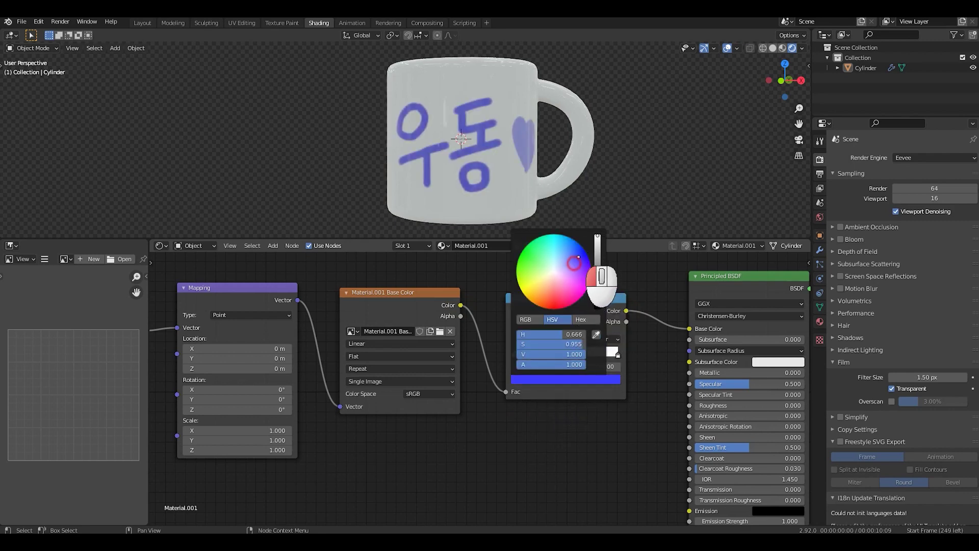
pyautogui.click(620, 352)
pyautogui.click(610, 380)
pyautogui.moveTo(550, 298)
pyautogui.mouseDown()
pyautogui.moveTo(567, 300)
pyautogui.moveTo(560, 287)
pyautogui.mouseUp()
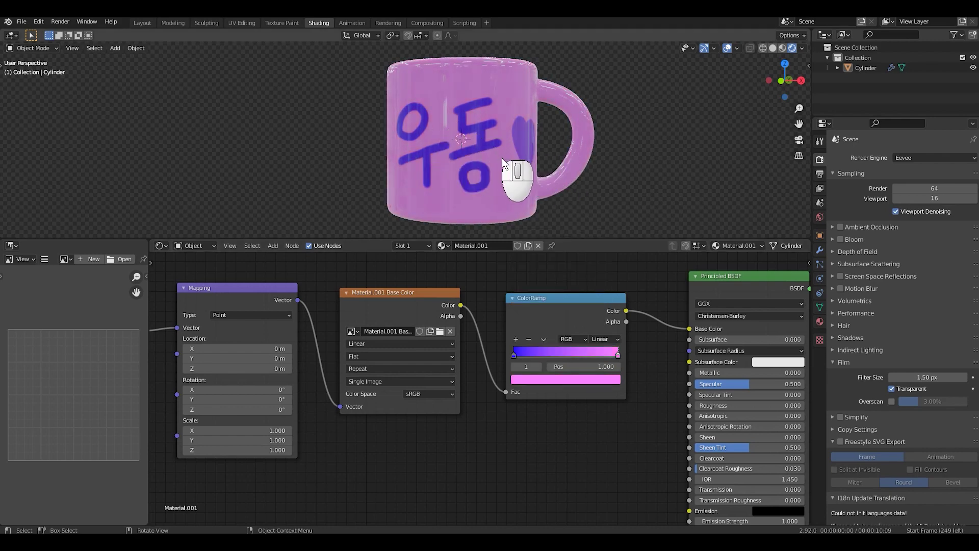
# - Recolor the ColorRamp's first stop to bright green
pyautogui.click(513, 353)
pyautogui.click(537, 381)
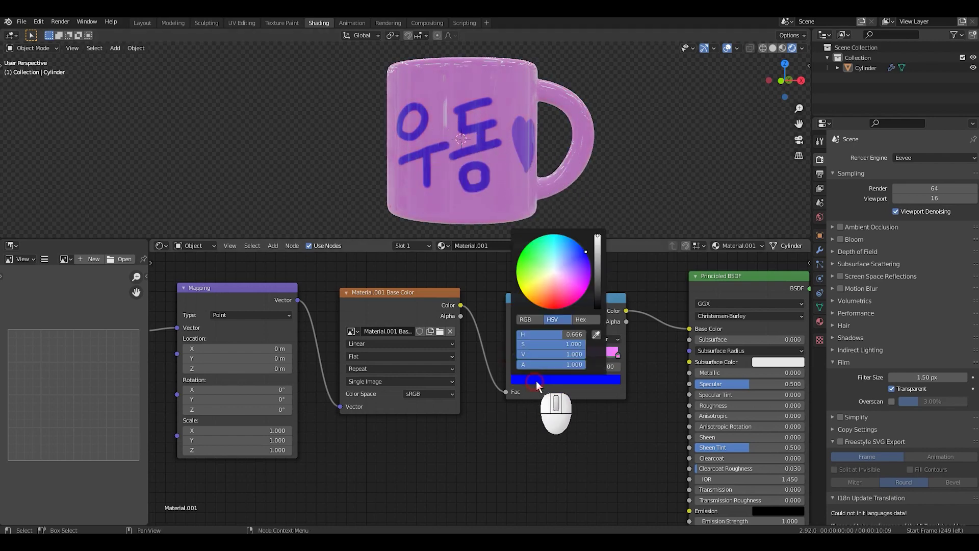
pyautogui.moveTo(566, 249); pyautogui.dragTo(520, 253)
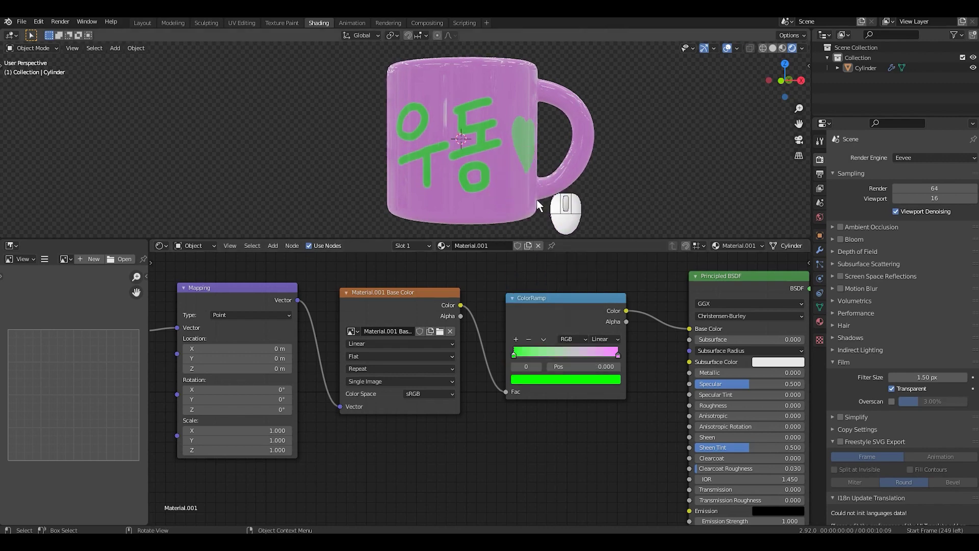
# - Delete the ColorRamp and link the image's Color directly to the Principled BSDF's Base Color
pyautogui.press('x')
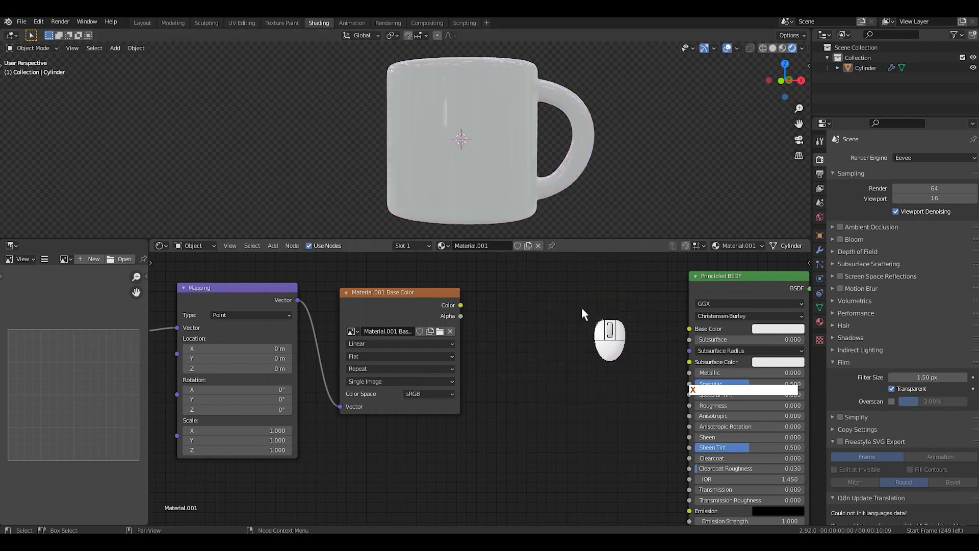
pyautogui.scroll(-1, 478, 320)
pyautogui.moveTo(465, 322); pyautogui.dragTo(648, 342)
pyautogui.scroll(-1, 561, 333)
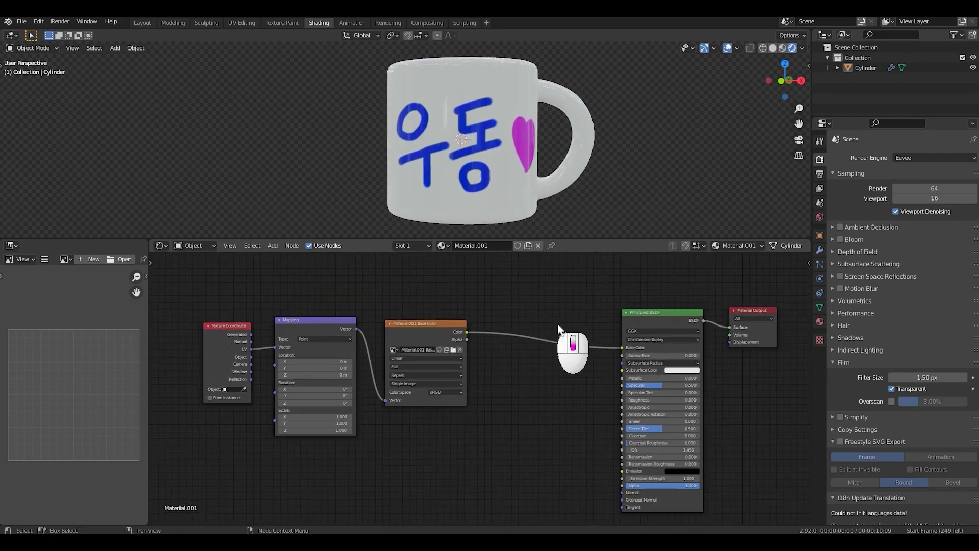
# - Move the Texture Coordinate, Mapping and Base Color image nodes together closer to the Principled BSDF
pyautogui.moveTo(560, 332); pyautogui.dragTo(602, 328, button='middle')
pyautogui.moveTo(509, 280); pyautogui.dragTo(275, 386)
pyautogui.press('g')
pyautogui.click(471, 351)
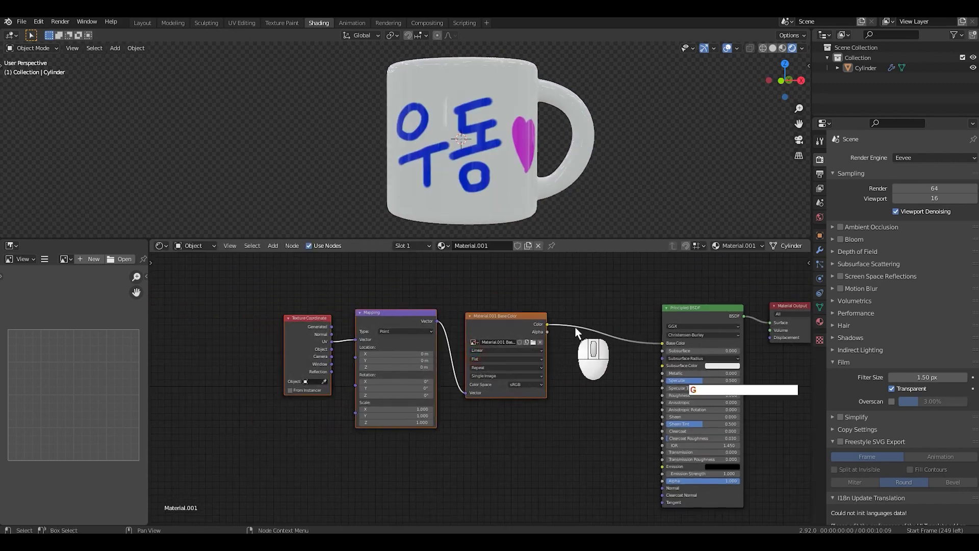
pyautogui.scroll(-1, 607, 352)
pyautogui.moveTo(613, 355); pyautogui.dragTo(580, 351, button='middle')
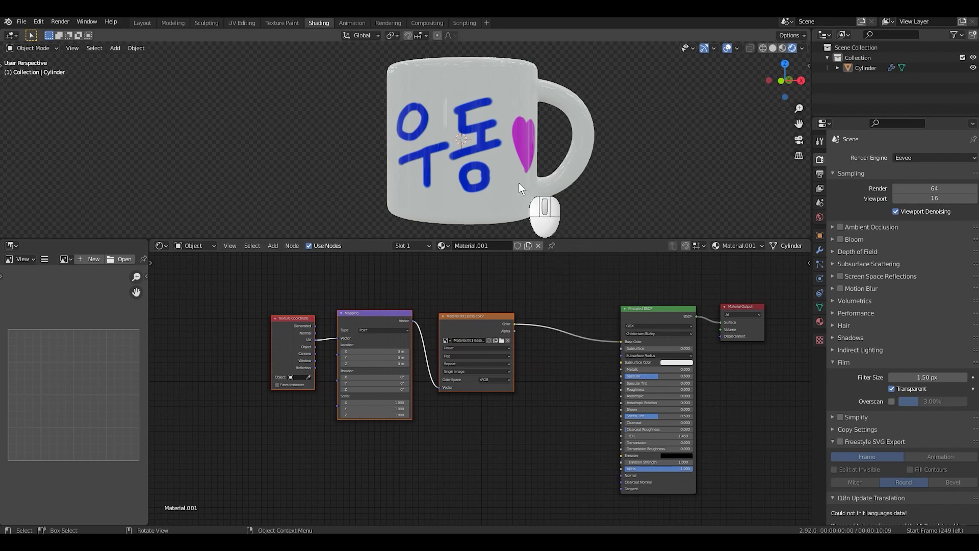
# - Cut the image's link to Base Color and move the three texture nodes together away from the Principled BSDF
pyautogui.keyDown('ctrl'); pyautogui.moveTo(592, 323); pyautogui.dragTo(567, 351, button='right'); pyautogui.keyUp('ctrl')
pyautogui.scroll(1, 565, 350)
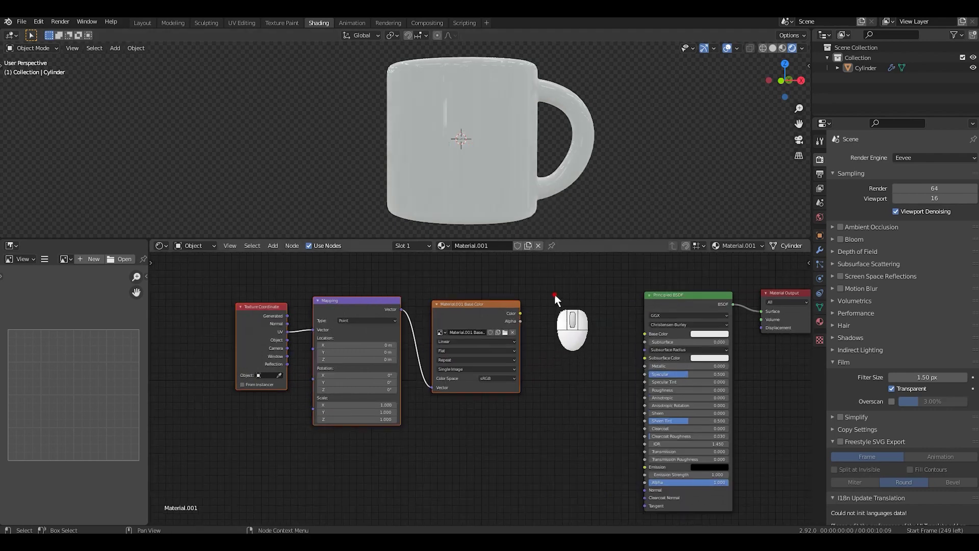
pyautogui.moveTo(554, 296); pyautogui.dragTo(211, 406)
pyautogui.press('g')
pyautogui.click(290, 356)
# - Duplicate the three texture nodes below the originals and link the duplicate image's Color to the Principled BSDF's Base Color
pyautogui.scroll(-1, 510, 405)
pyautogui.moveTo(510, 405); pyautogui.dragTo(551, 381, button='middle')
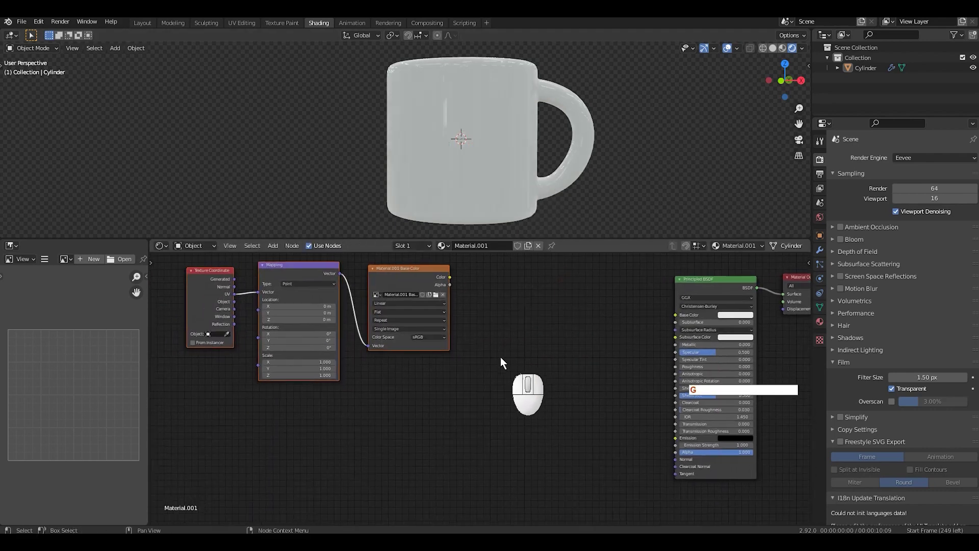
pyautogui.moveTo(503, 415); pyautogui.dragTo(184, 278)
pyautogui.hotkey('shift', 'd')
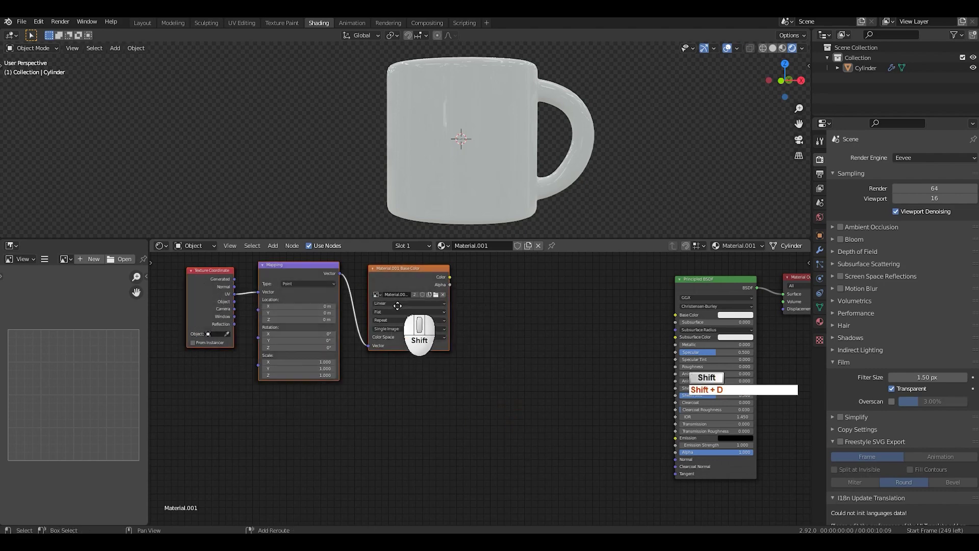
pyautogui.click(569, 405)
pyautogui.moveTo(621, 379); pyautogui.dragTo(674, 315)
# - Load the pizza slice picture into the duplicated image texture node and view the mug from slightly above
pyautogui.scroll(-3, 661, 323)
pyautogui.moveTo(652, 342); pyautogui.dragTo(561, 369, button='middle')
pyautogui.scroll(4, 572, 361)
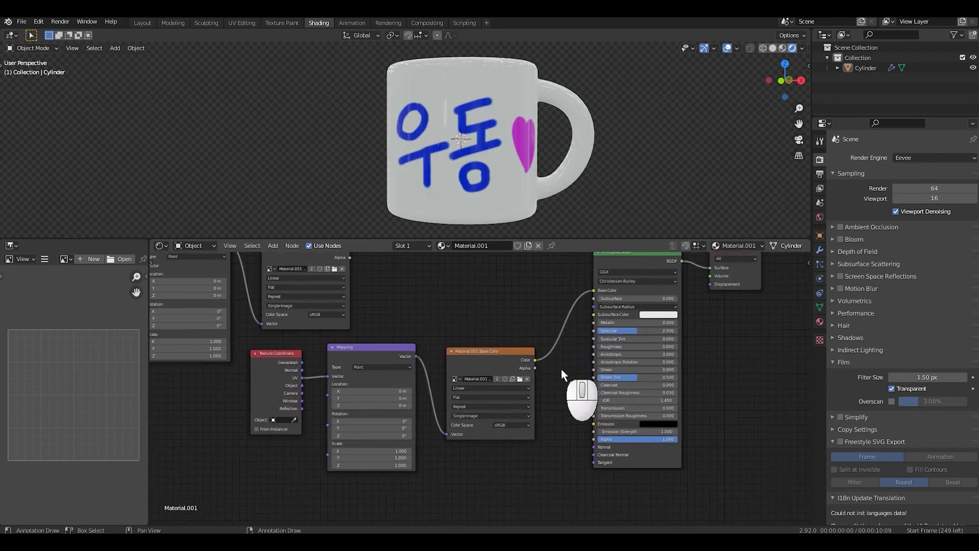
pyautogui.click(520, 378)
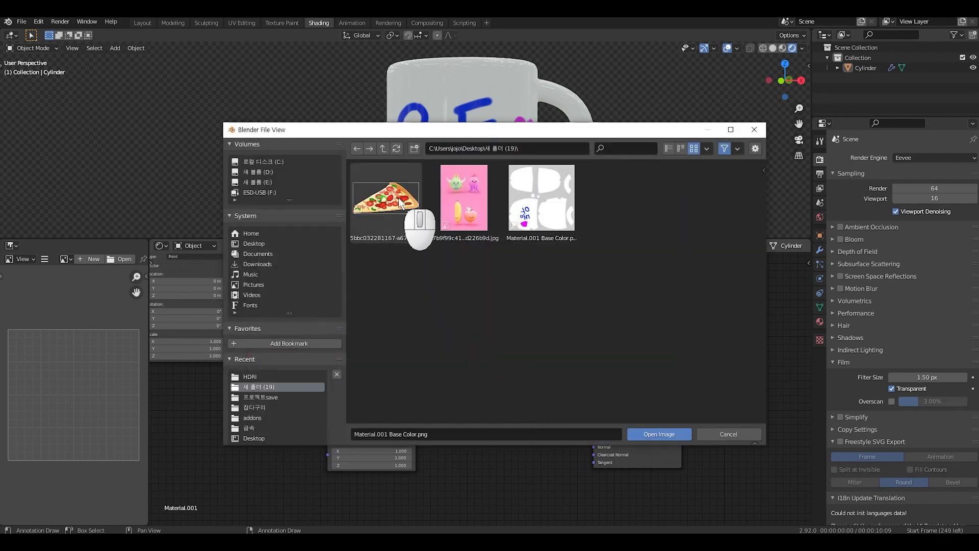
pyautogui.click(400, 203)
pyautogui.click(659, 434)
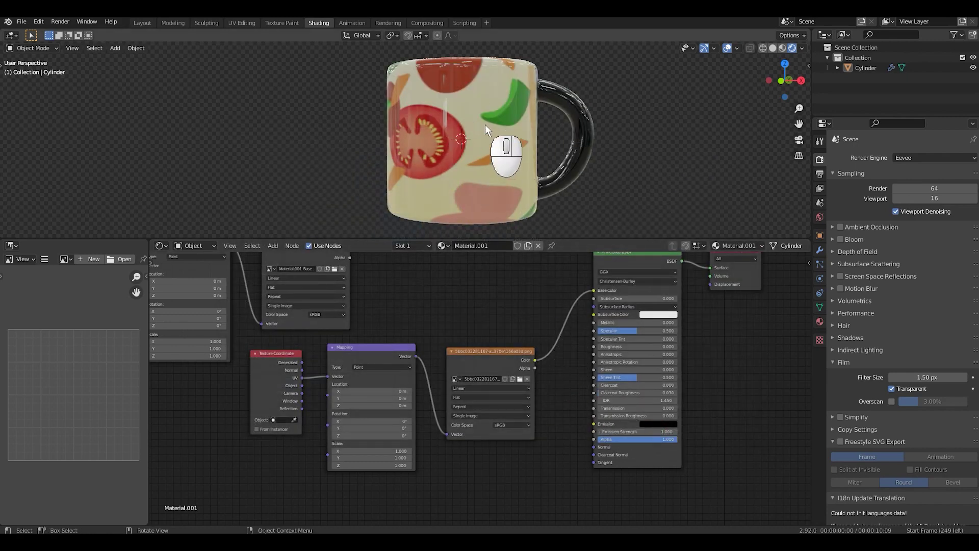
pyautogui.moveTo(488, 127); pyautogui.dragTo(497, 148, button='middle')
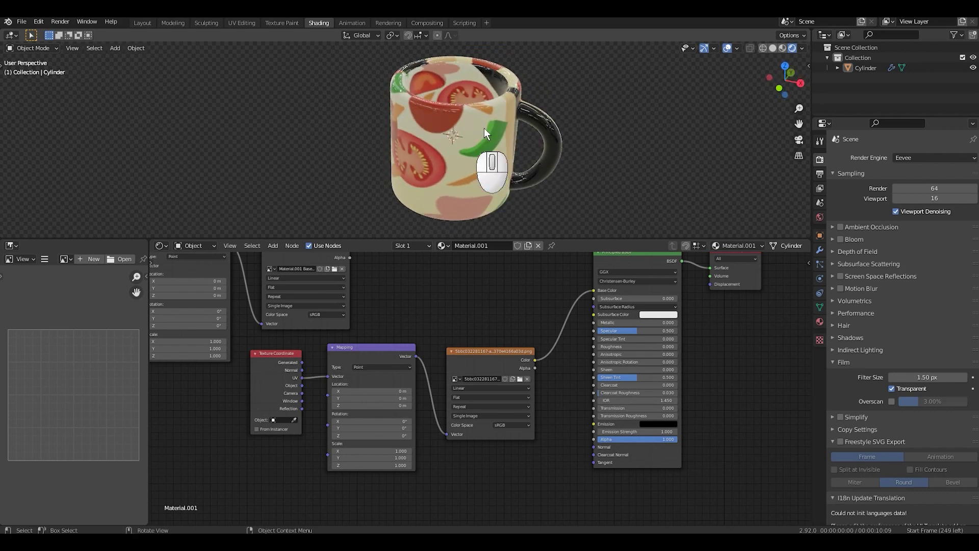
# - Show all of the mug's UVs over the pizza image in the UV Editing workspace and inspect the mapping around the mug
pyautogui.click(243, 21)
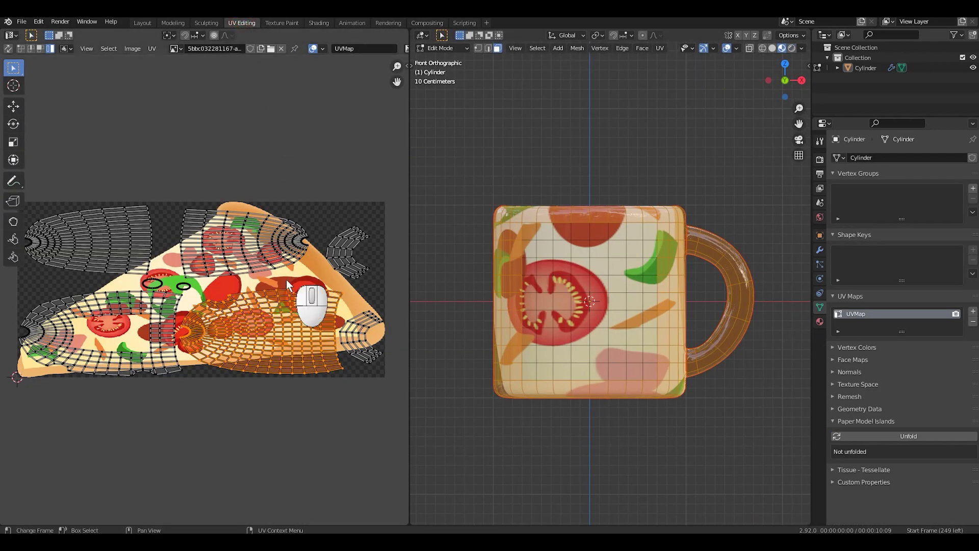
pyautogui.press('a')
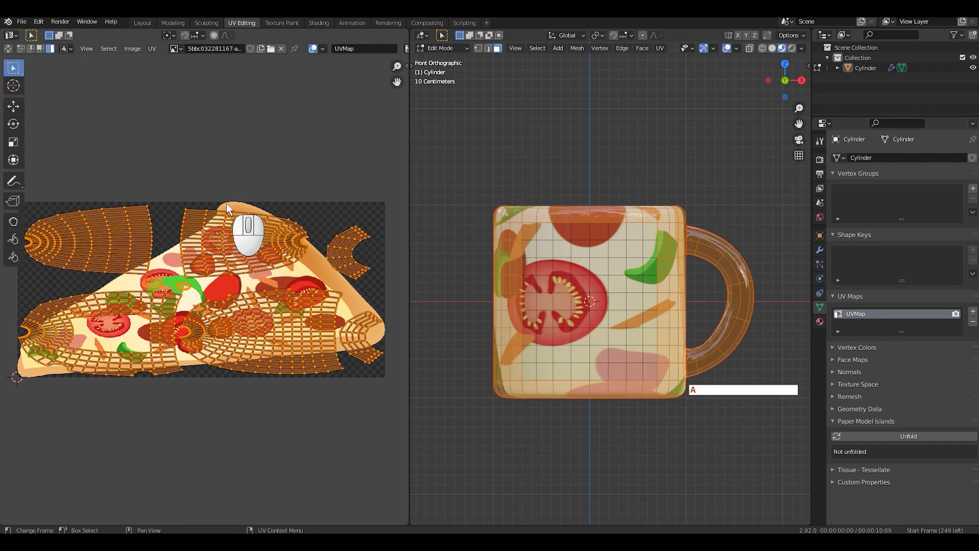
pyautogui.moveTo(604, 281); pyautogui.dragTo(531, 270, button='middle')
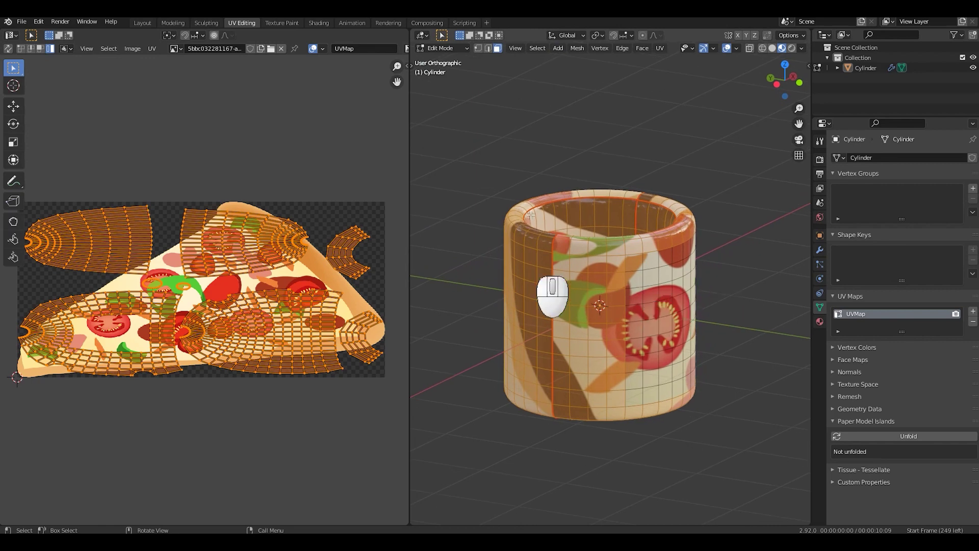
pyautogui.press('KP_1')
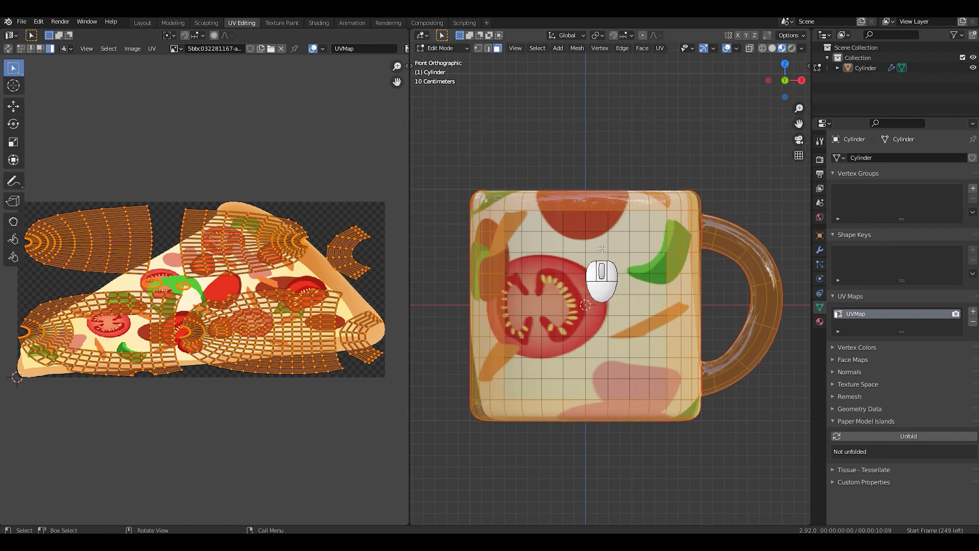
pyautogui.scroll(-1, 673, 247)
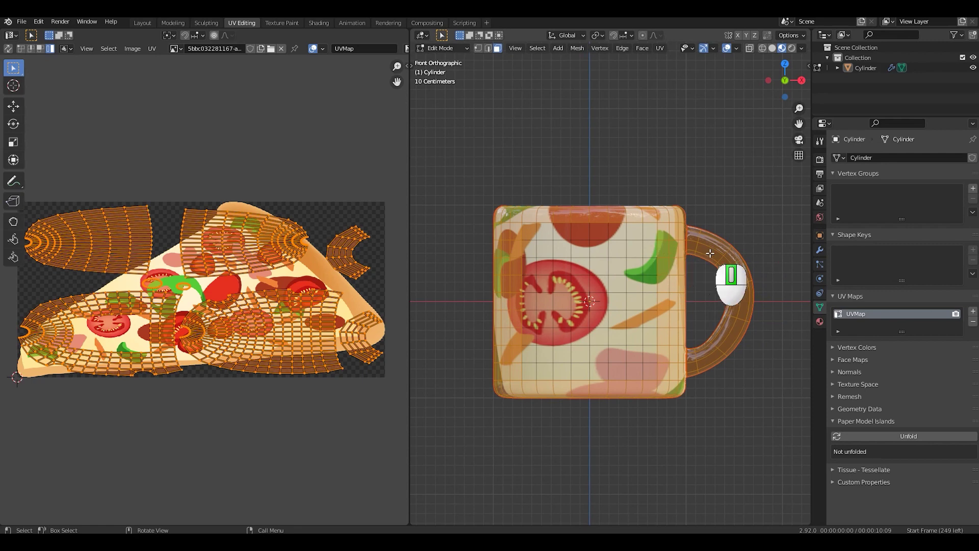
pyautogui.moveTo(710, 254); pyautogui.dragTo(634, 285, button='middle')
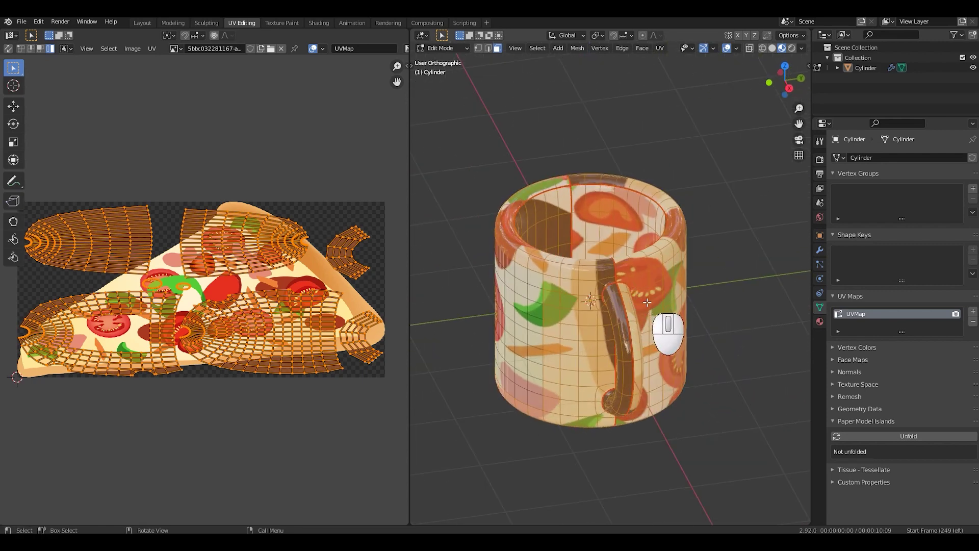
# - Add a second UV map to the mug and select the rectangular block of faces across its front
pyautogui.press('KP_1')
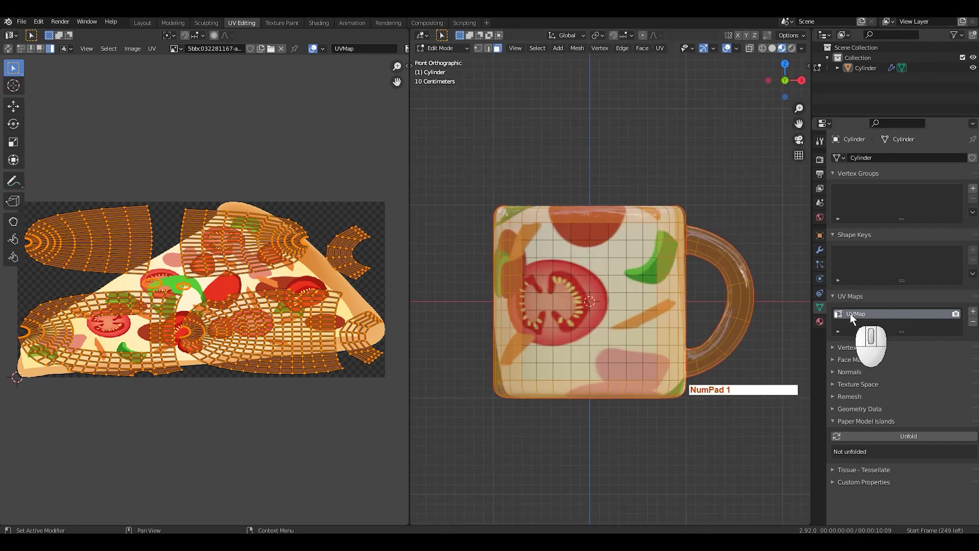
pyautogui.click(974, 312)
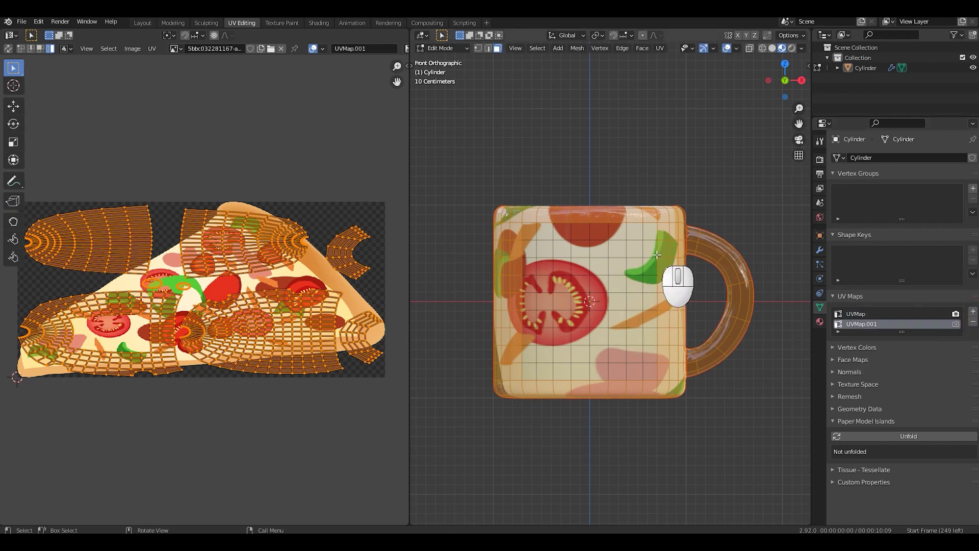
pyautogui.press('a')
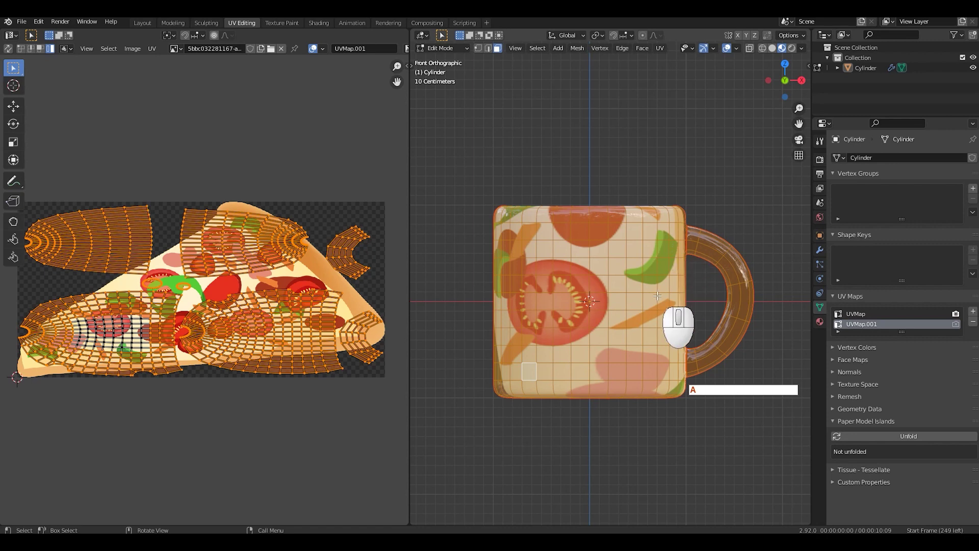
pyautogui.click(533, 249)
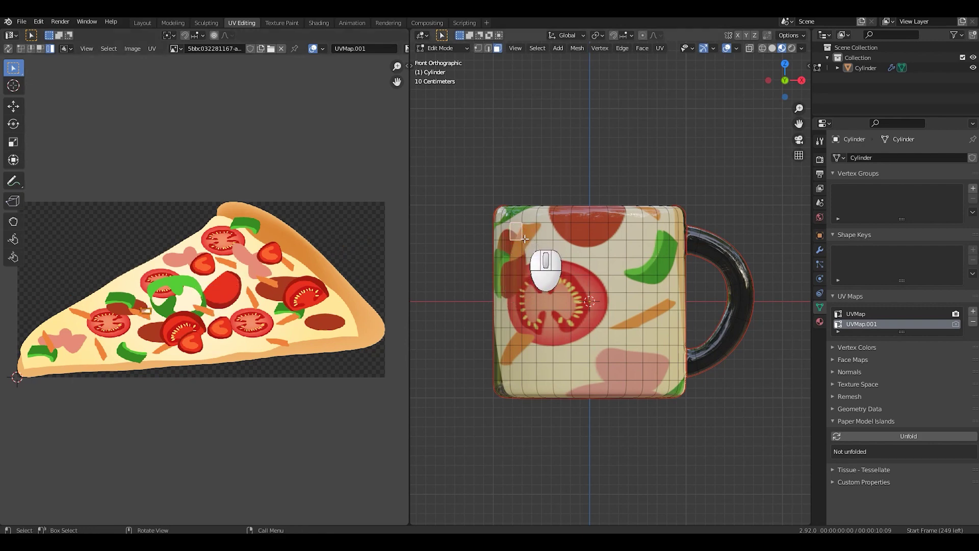
pyautogui.keyDown('ctrl'); pyautogui.keyDown('shift'); pyautogui.click(665, 369); pyautogui.keyUp('shift'); pyautogui.keyUp('ctrl')
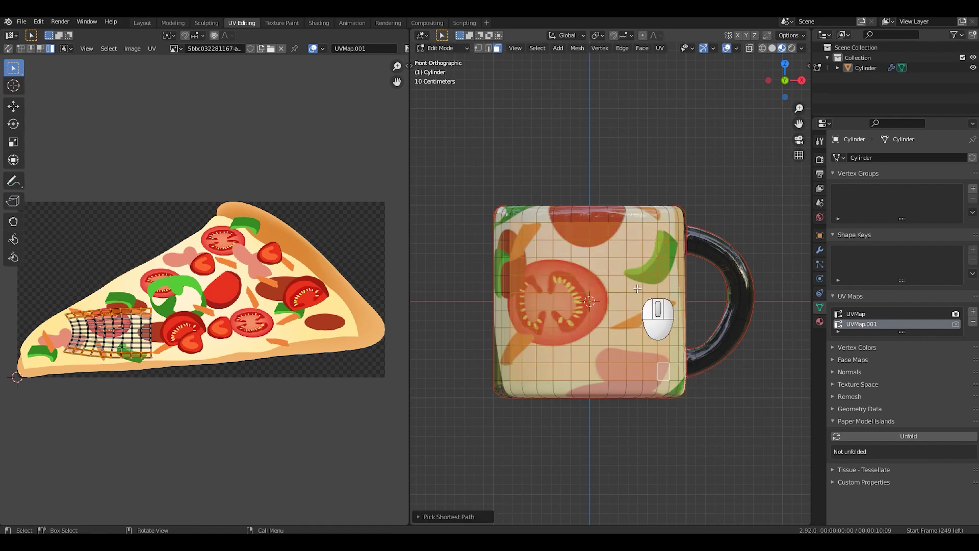
pyautogui.scroll(1, 638, 288)
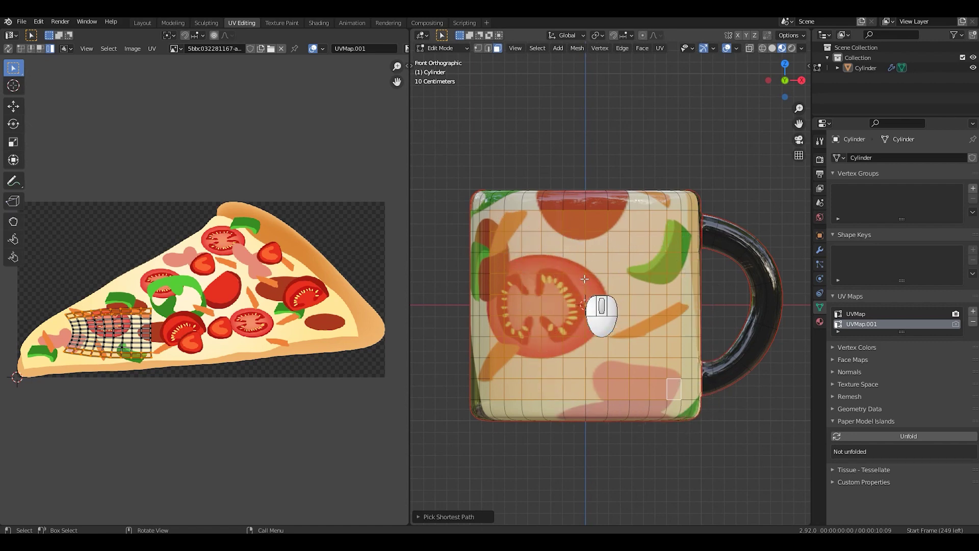
# - Unwrap the selected front faces and select all of their UVs over the pizza image
pyautogui.click(660, 49)
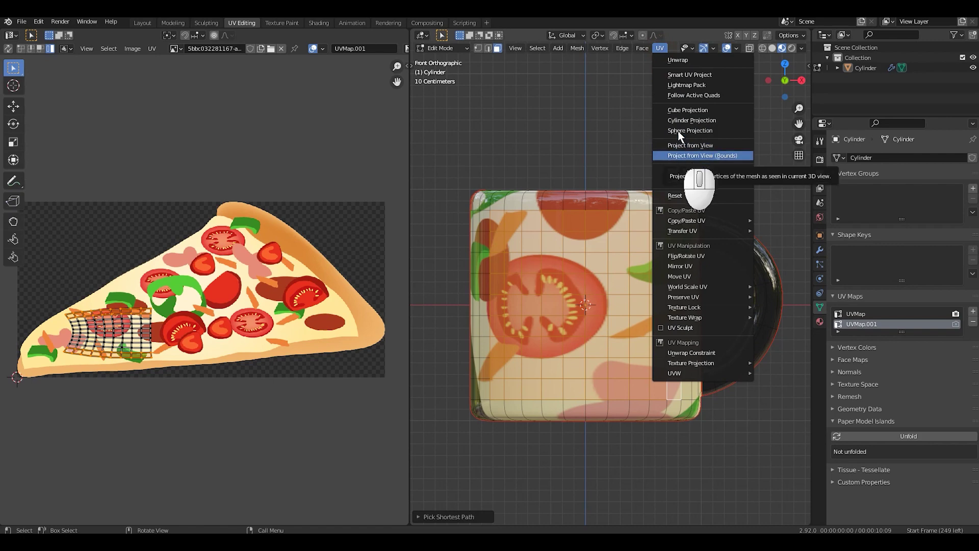
pyautogui.click(678, 60)
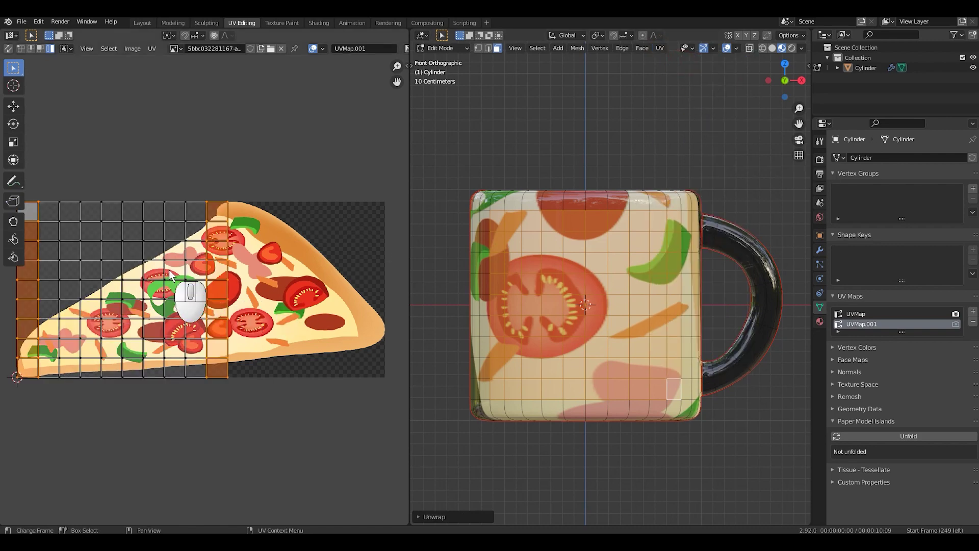
pyautogui.press('a')
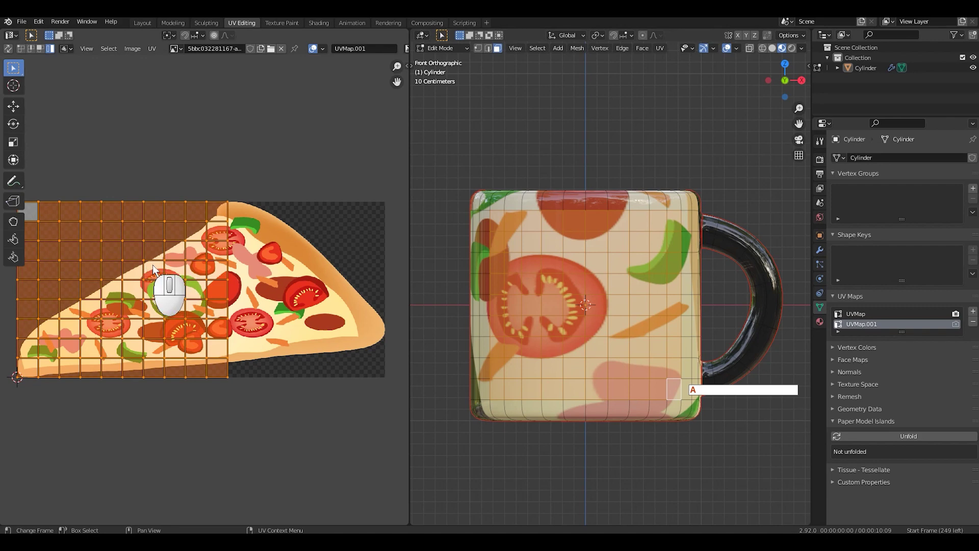
pyautogui.scroll(-1, 221, 279)
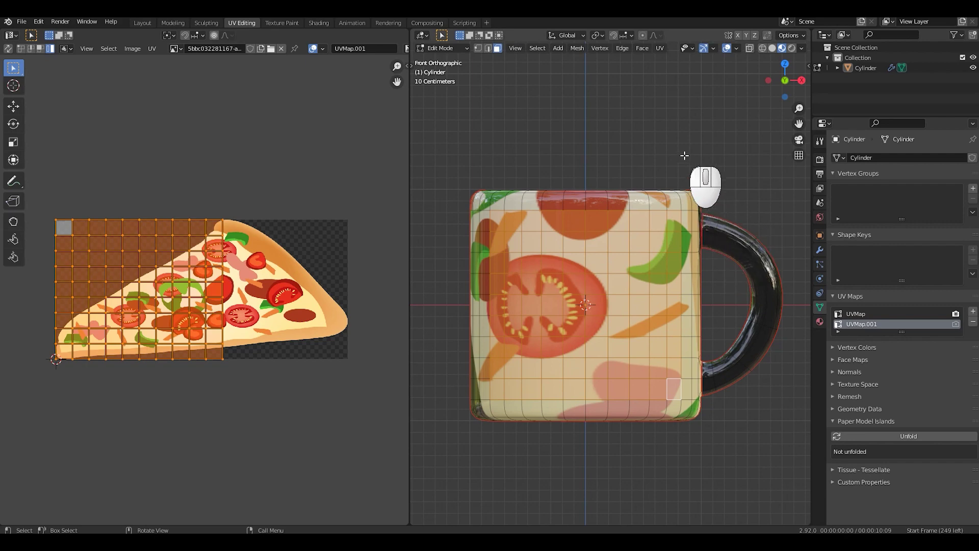
# - Invert the face selection and project the rest of the mug's faces from the front view
pyautogui.hotkey('ctrl', 'i')
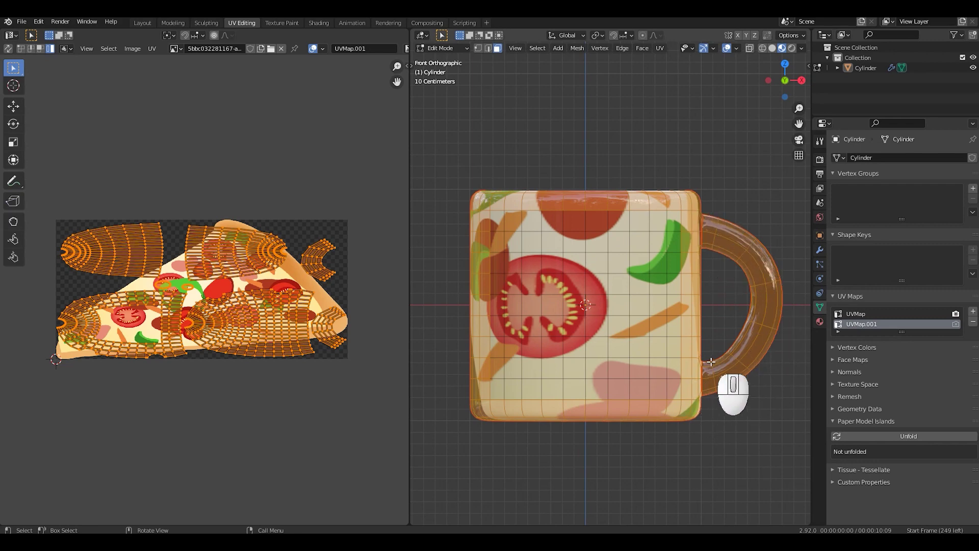
pyautogui.click(660, 48)
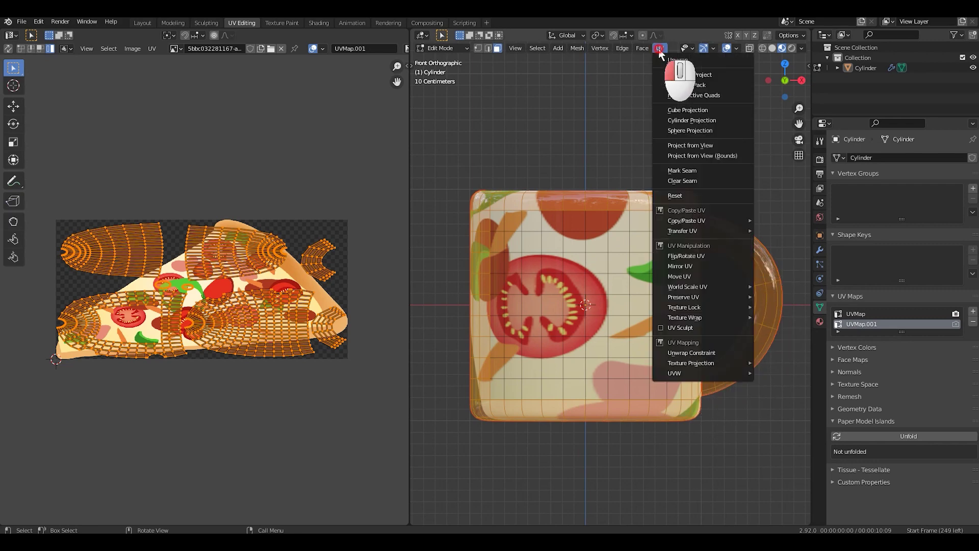
pyautogui.click(695, 146)
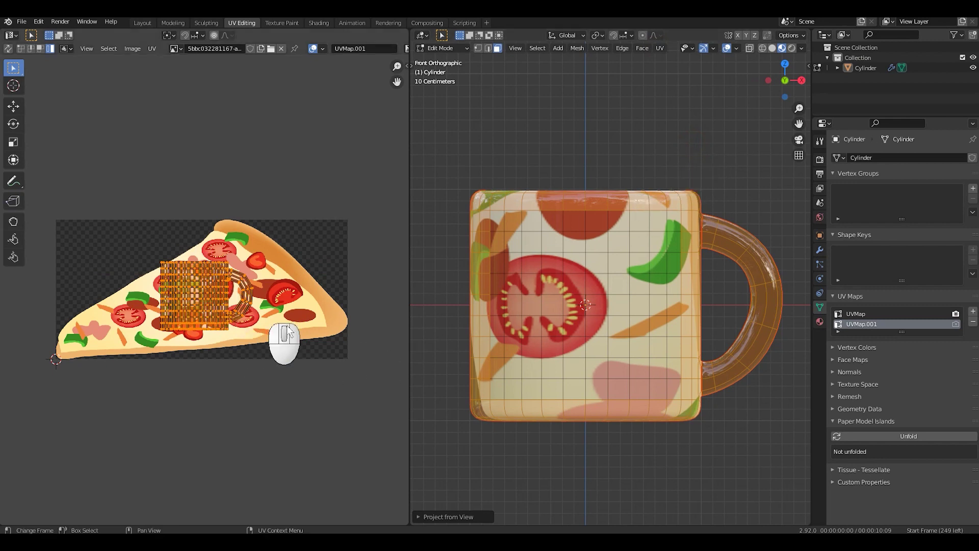
# - Move the projected mug UVs into the empty area above the pizza slice's tip and scale them down to about 0.6
pyautogui.press('g')
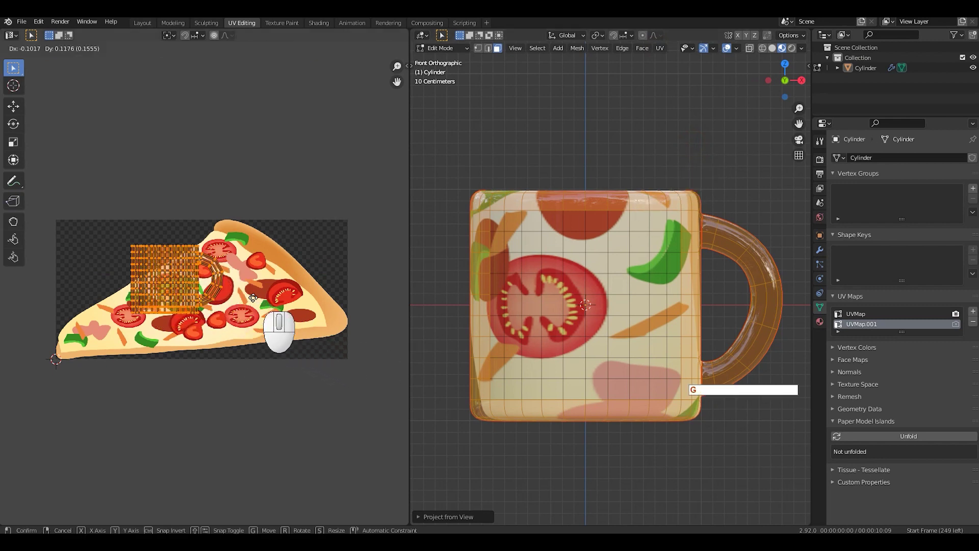
pyautogui.click(214, 284)
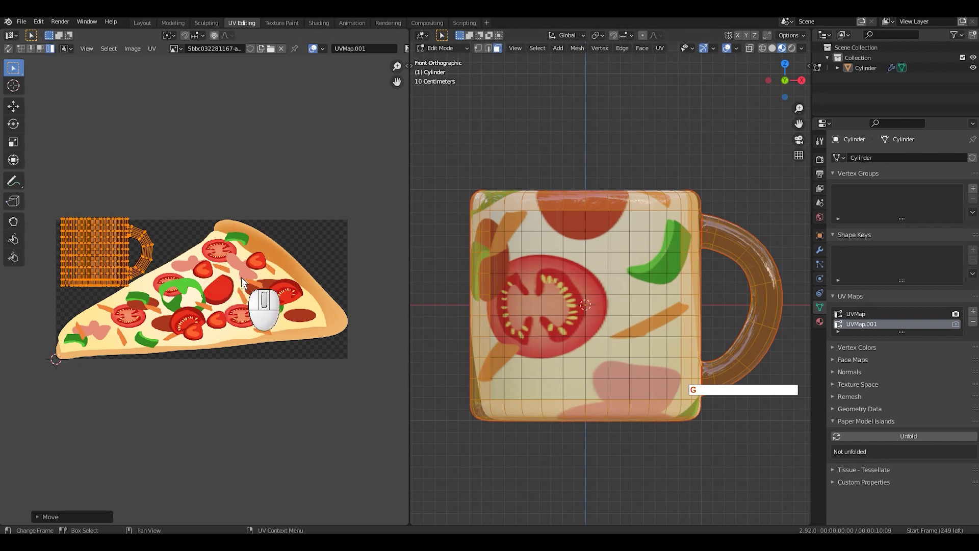
pyautogui.press('s')
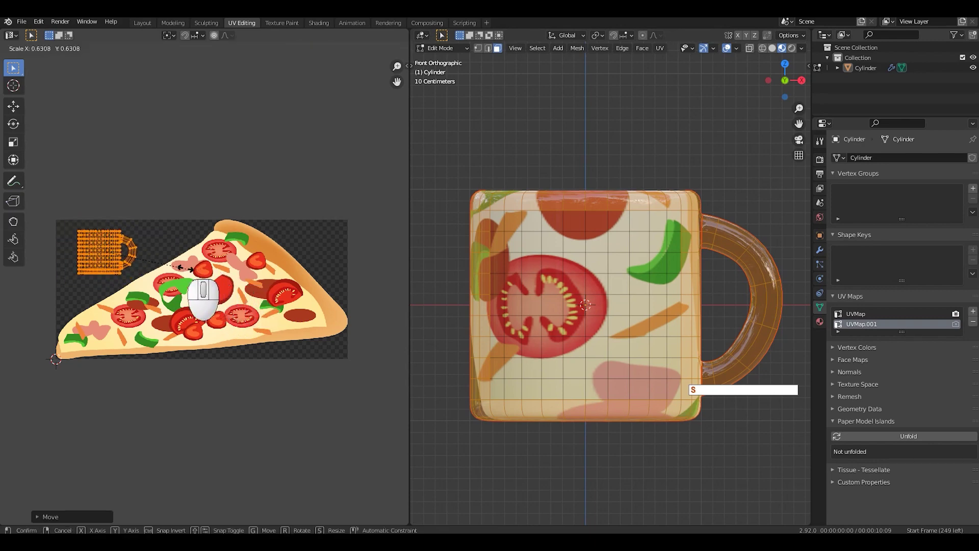
pyautogui.click(196, 272)
pyautogui.scroll(3, 194, 272)
pyautogui.moveTo(194, 272); pyautogui.dragTo(275, 282, button='middle')
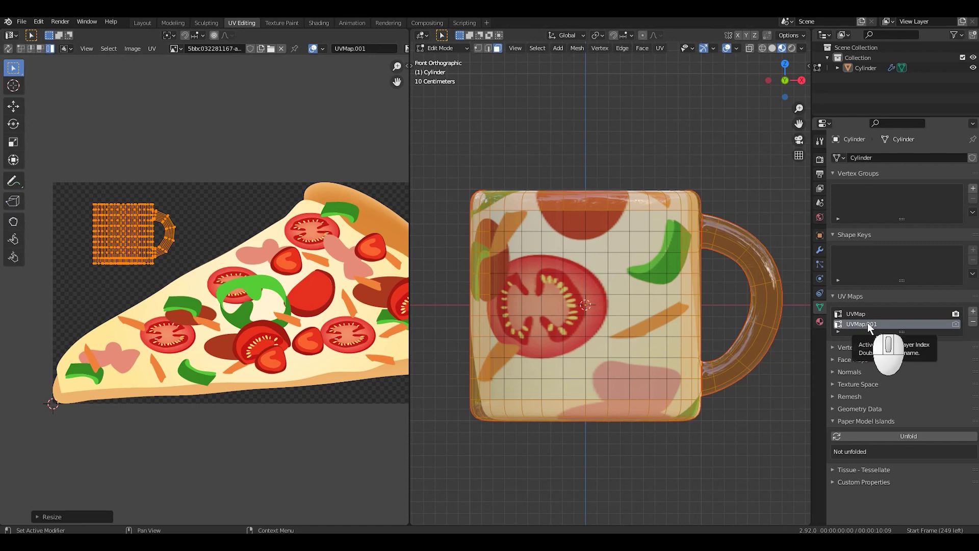
# - Delete the Texture Coordinate node feeding the pizza image's Mapping node in the Shading workspace
pyautogui.click(318, 23)
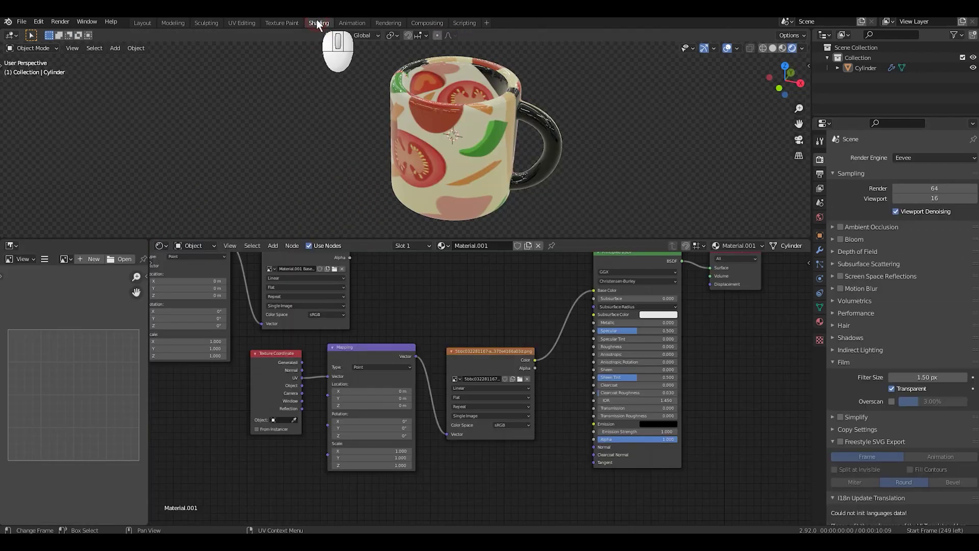
pyautogui.scroll(-3, 505, 347)
pyautogui.moveTo(549, 337); pyautogui.dragTo(611, 328, button='middle')
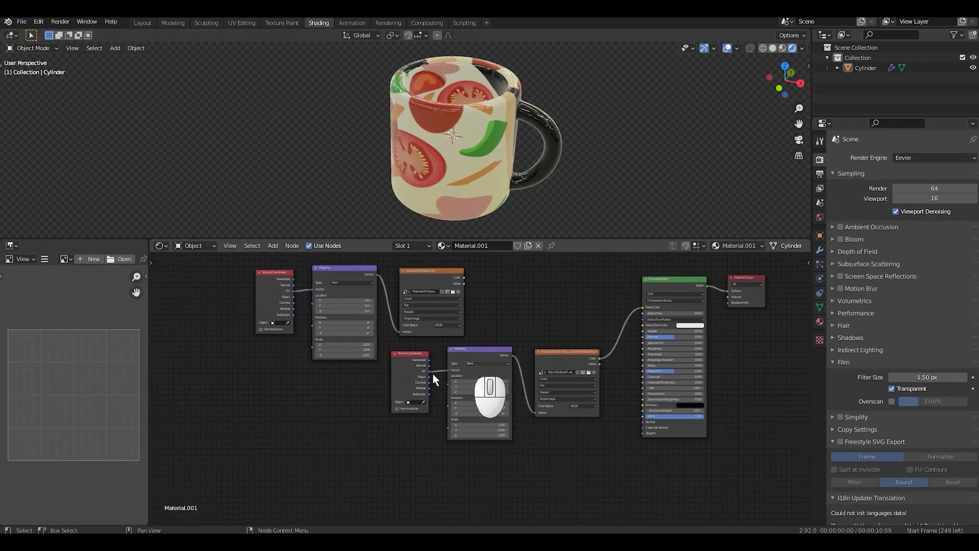
pyautogui.scroll(4, 400, 357)
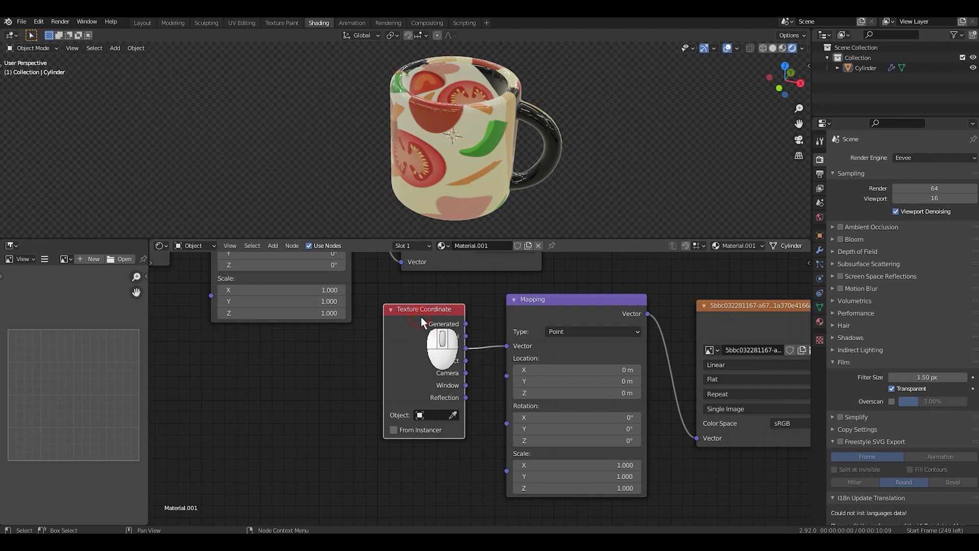
pyautogui.press('x')
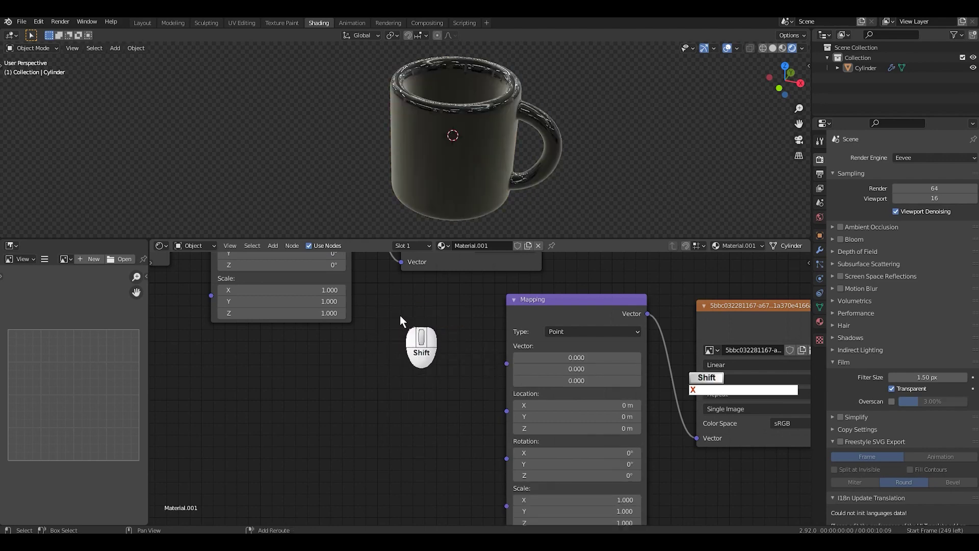
# - Add a UV Map node and link its UV output to the Mapping node's Vector input
pyautogui.hotkey('shift', 'a')
pyautogui.moveTo(371, 254)
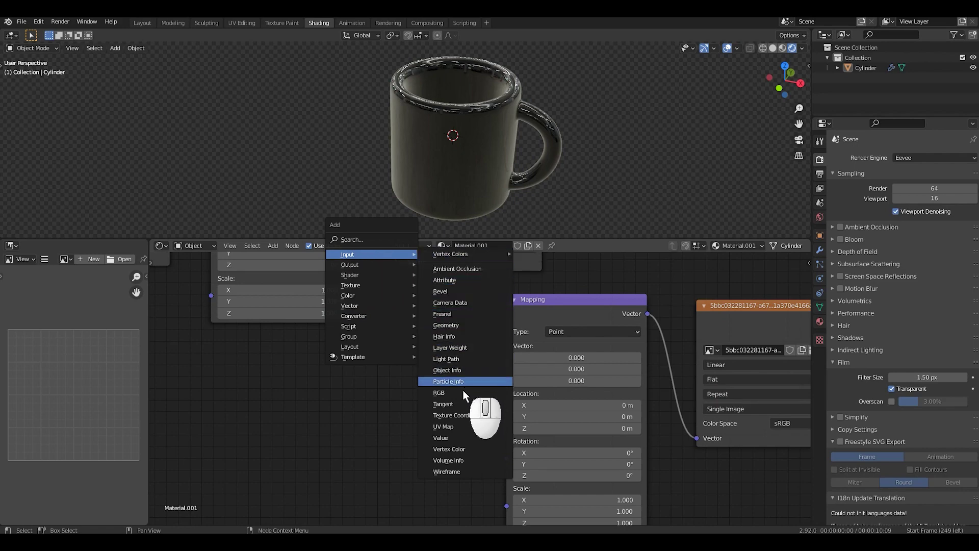
pyautogui.click(448, 428)
pyautogui.click(332, 337)
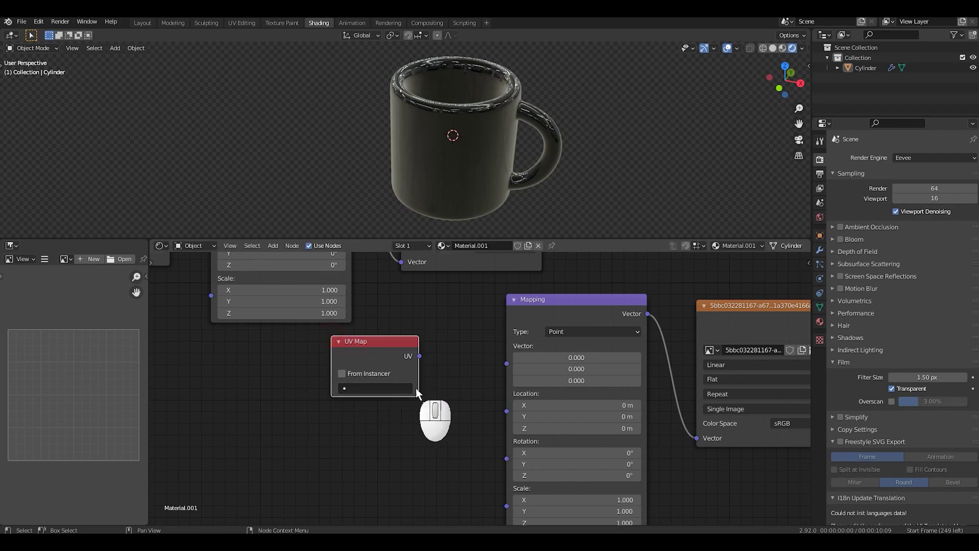
pyautogui.moveTo(419, 356); pyautogui.dragTo(512, 365)
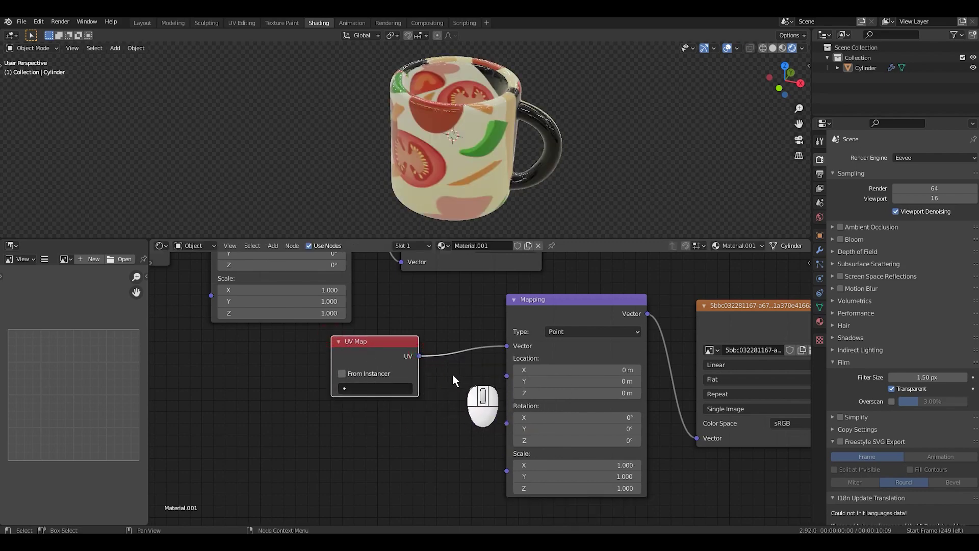
# - Set the UV Map node to UVMap.001 and view the mug from the front
pyautogui.click(378, 388)
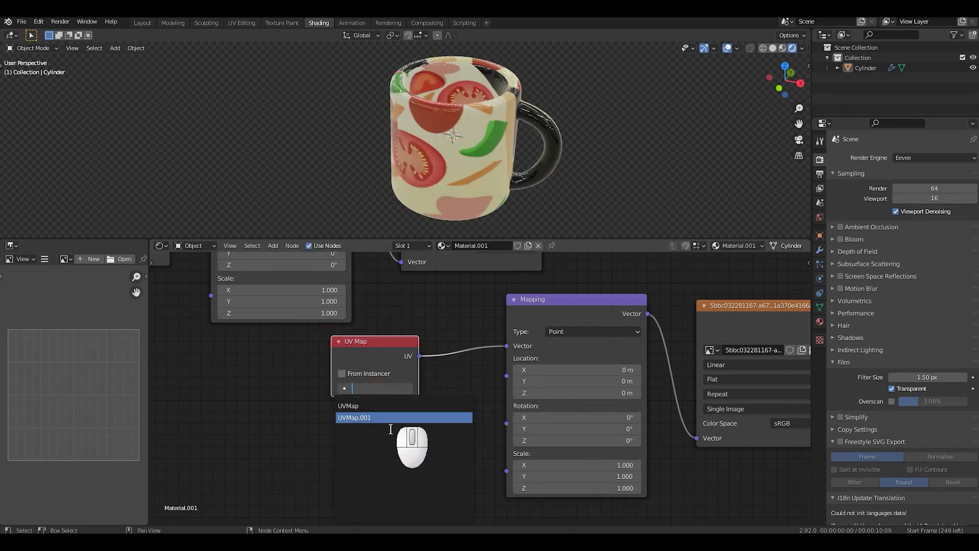
pyautogui.click(363, 419)
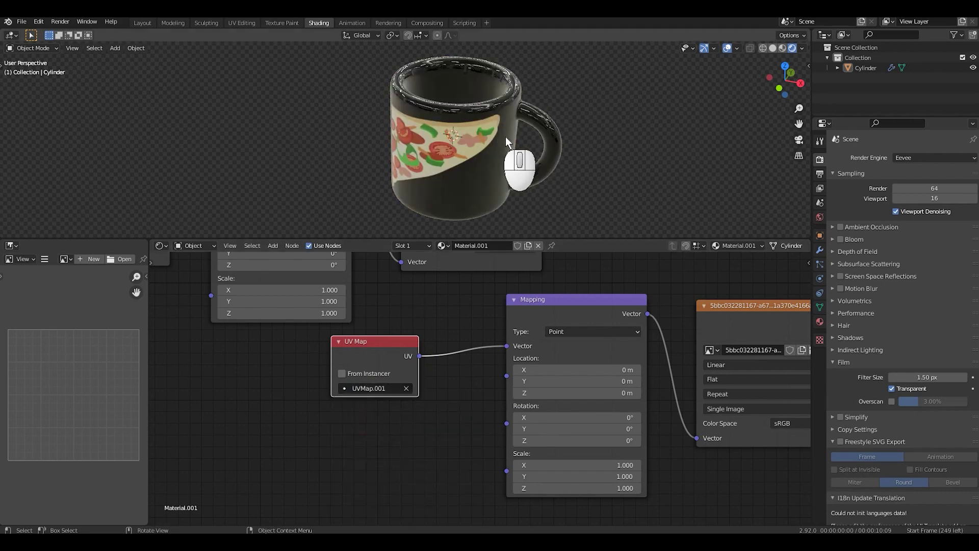
pyautogui.press('KP_1')
pyautogui.scroll(2, 500, 163)
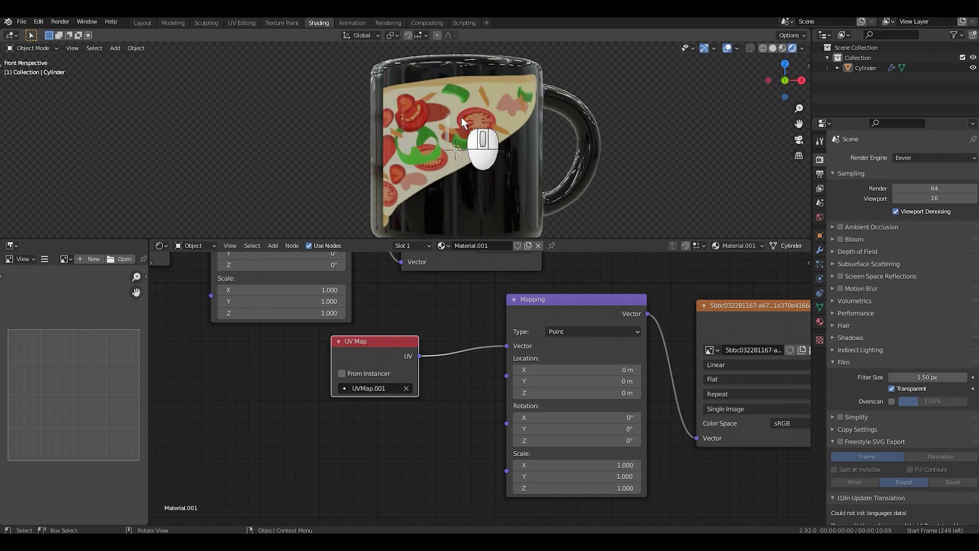
# - Return to UV Editing and invert the face selection so only the mug's front block is selected
pyautogui.click(239, 23)
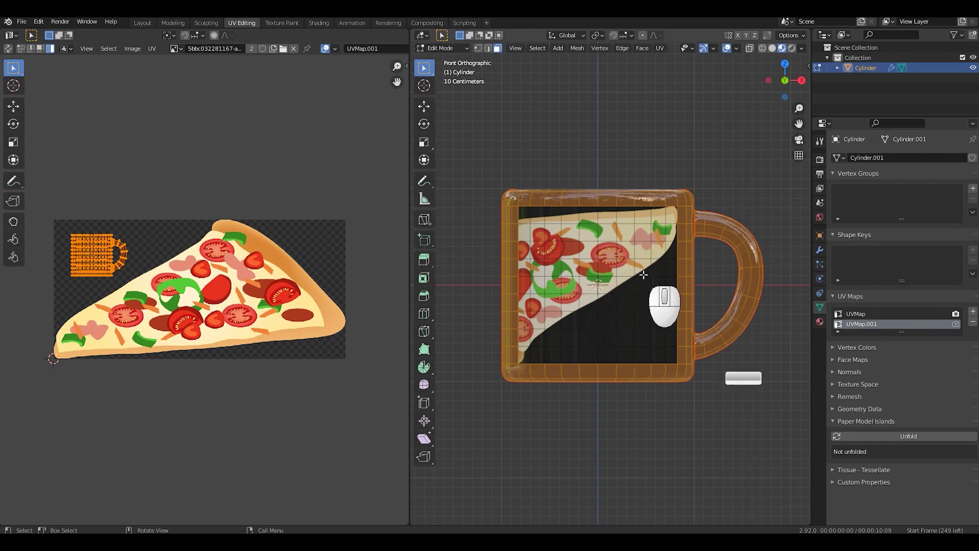
pyautogui.hotkey('ctrl', 'i')
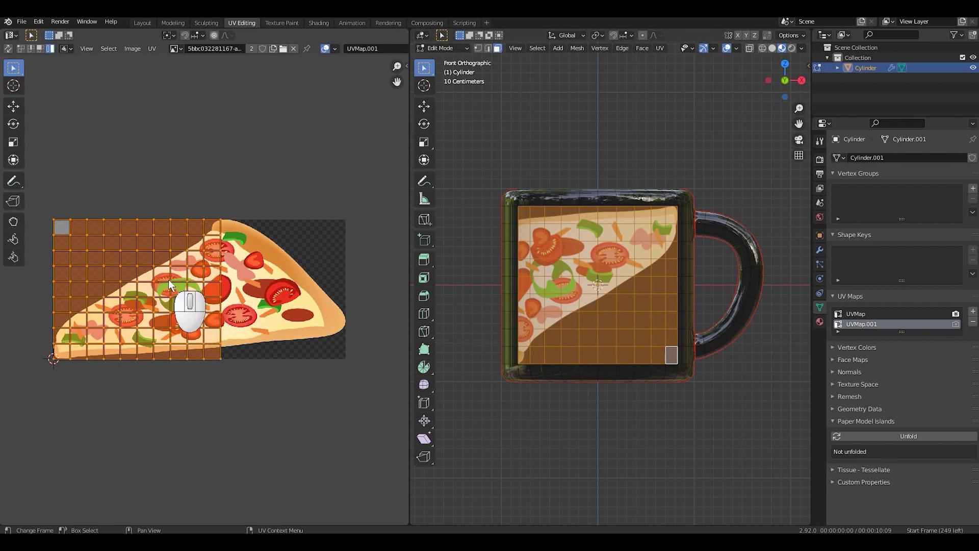
pyautogui.press('s')
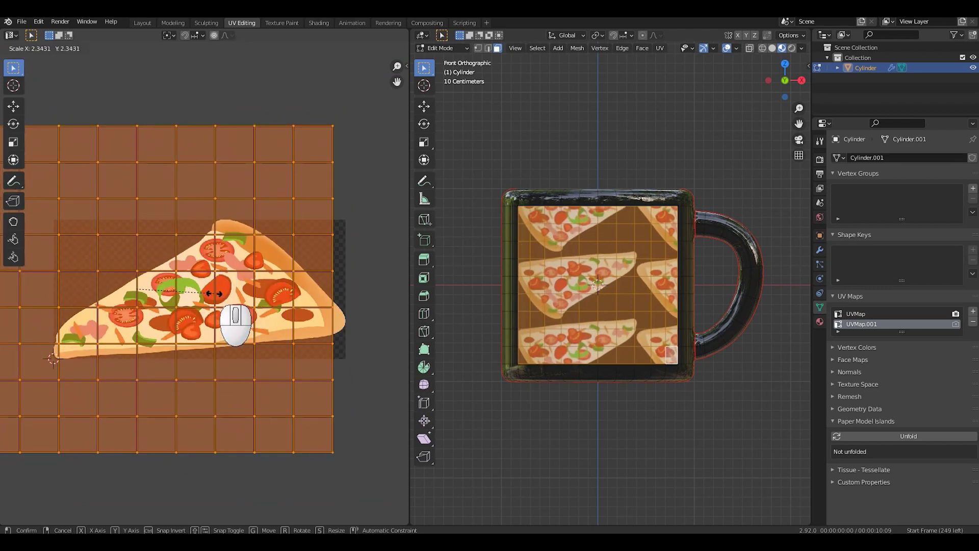
pyautogui.rightClick(215, 297)
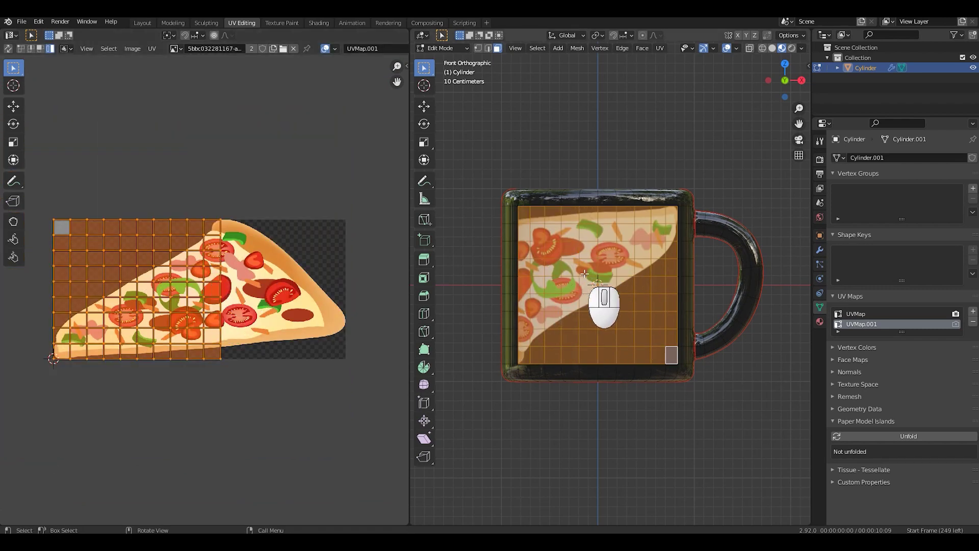
pyautogui.press('r')
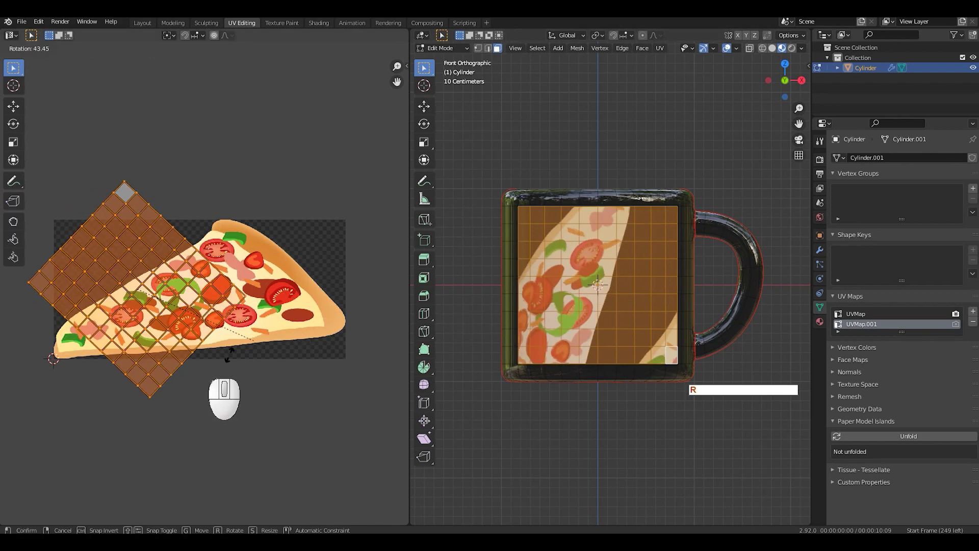
pyautogui.rightClick(64, 313)
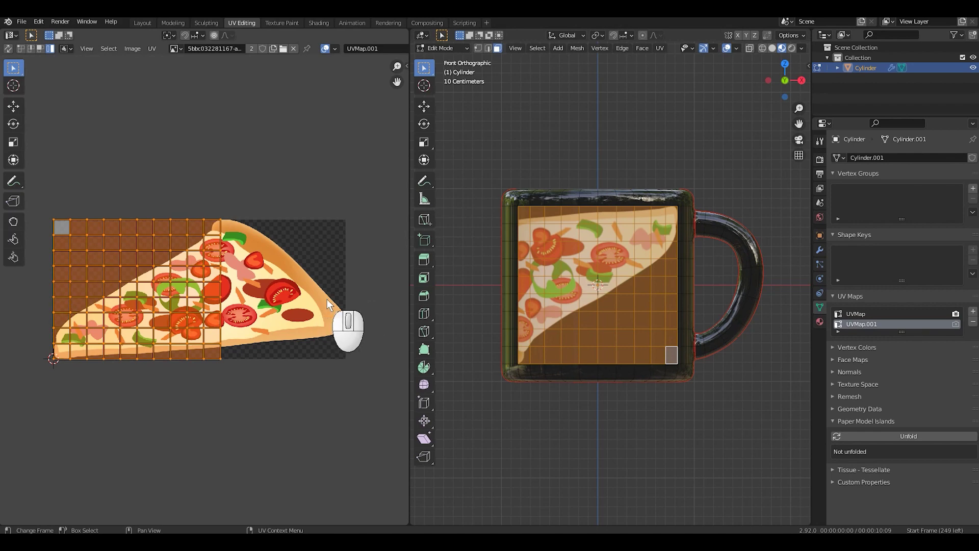
# - Rotate the front faces' UVs by 180 degrees over the pizza image
pyautogui.press('r')
pyautogui.press('KP_1')
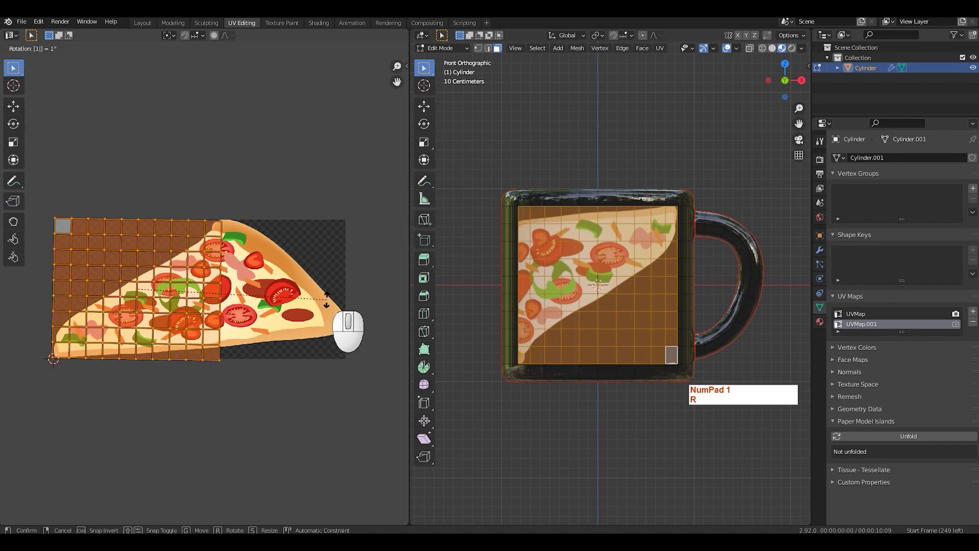
pyautogui.press('KP_8')
pyautogui.press('KP_0')
pyautogui.press('Return')
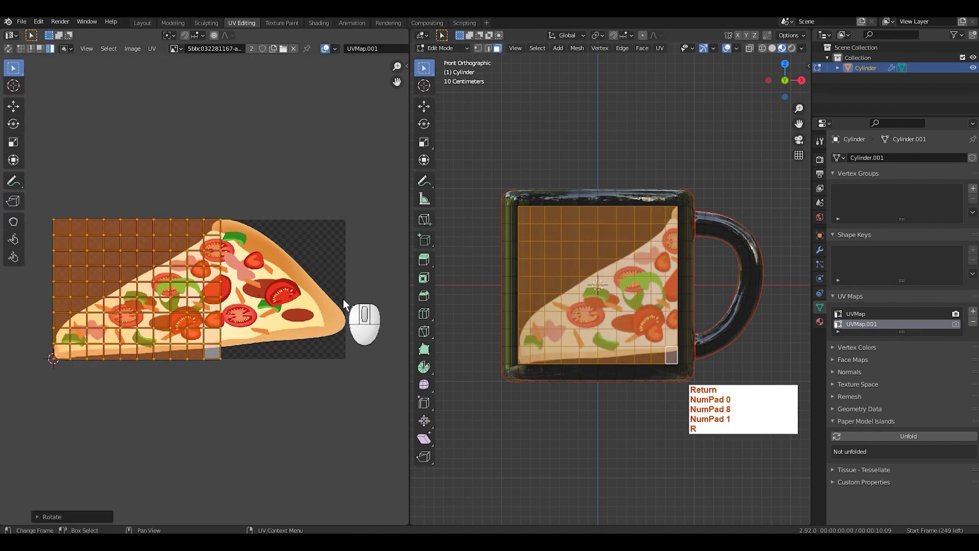
# - Reproject the mug's front faces onto the pizza image using Project from View (Bounds)
pyautogui.scroll(-1, 235, 303)
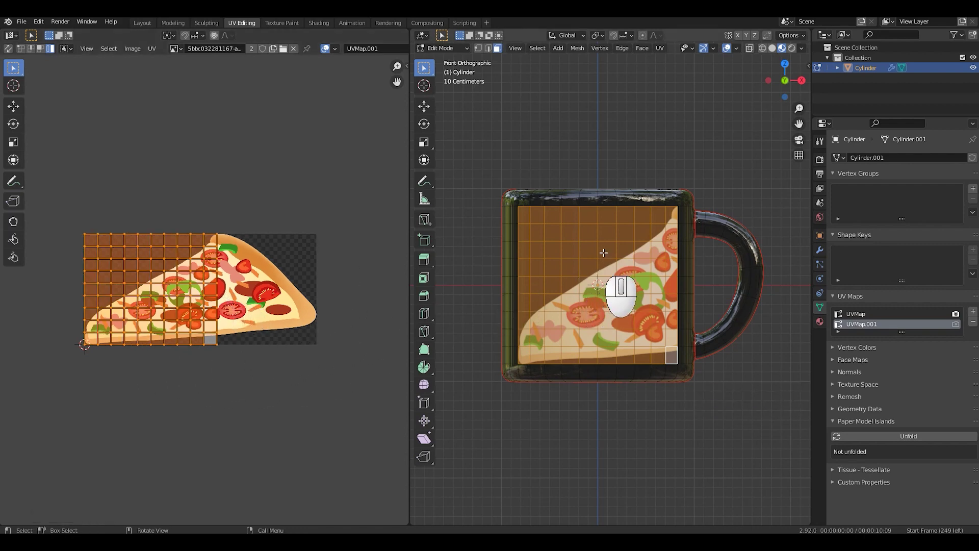
pyautogui.click(661, 49)
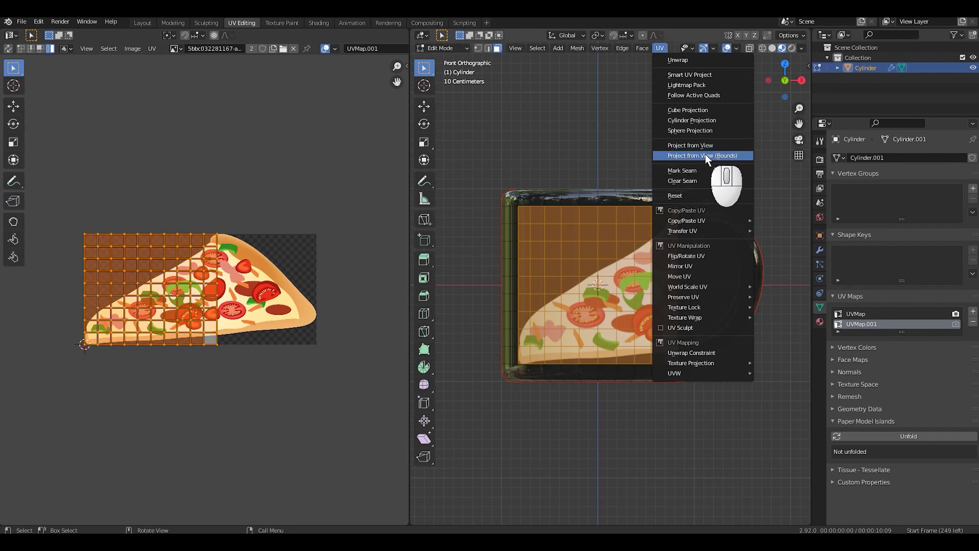
pyautogui.click(725, 155)
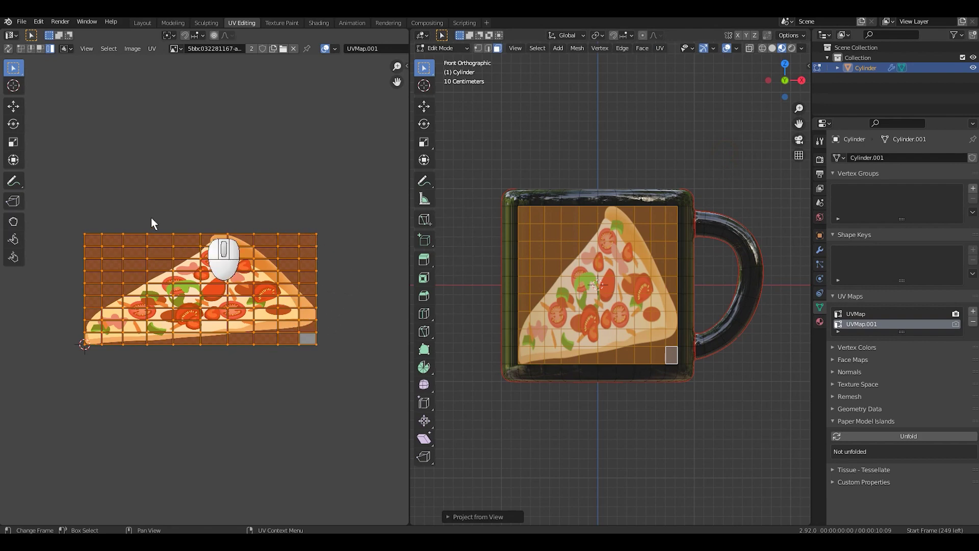
# - Enlarge the front UVs beyond the pizza image, scaling them about 0.62 along X and about 1.34 overall
pyautogui.press('s')
pyautogui.press('x')
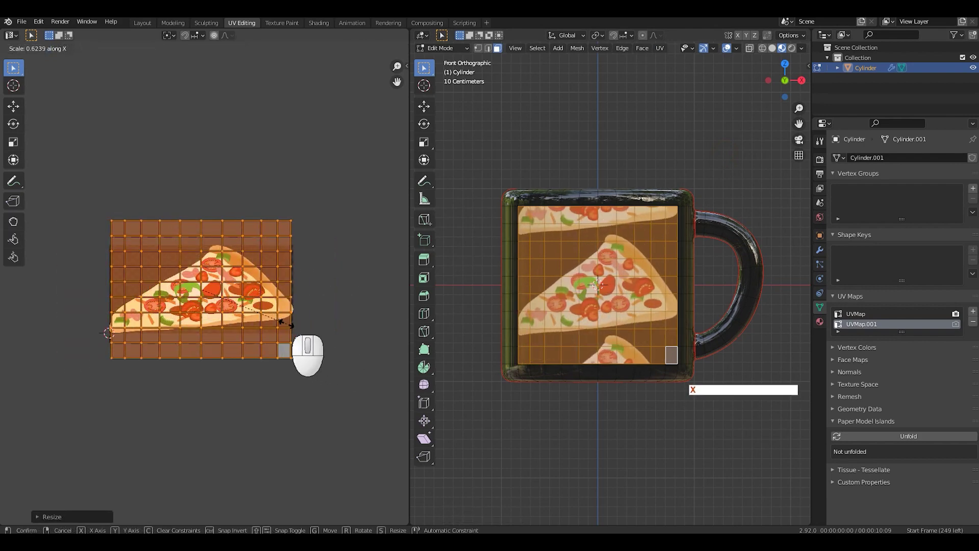
pyautogui.click(287, 323)
pyautogui.press('s')
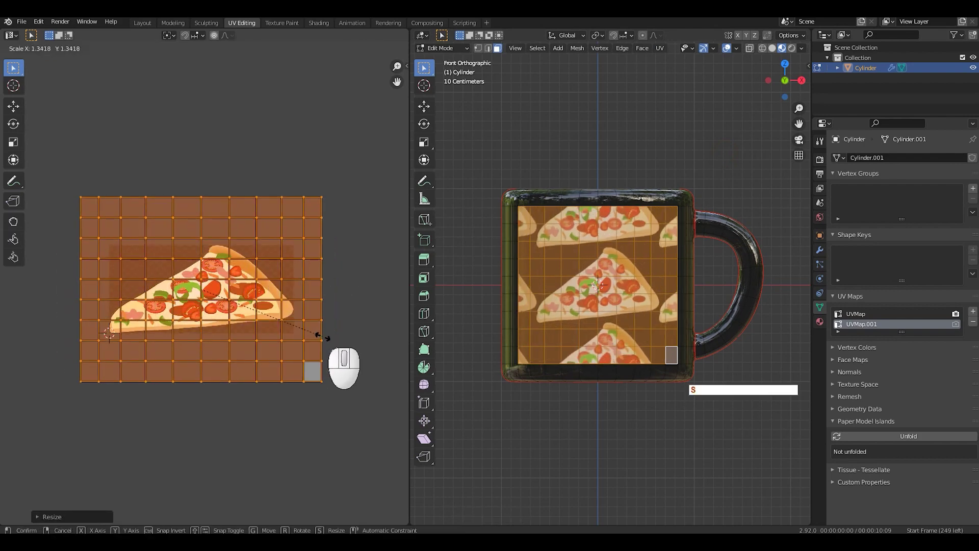
pyautogui.click(313, 332)
# - Try scaling the front UVs separately along X and Y to stretch the pizza
pyautogui.press('s')
pyautogui.press('x')
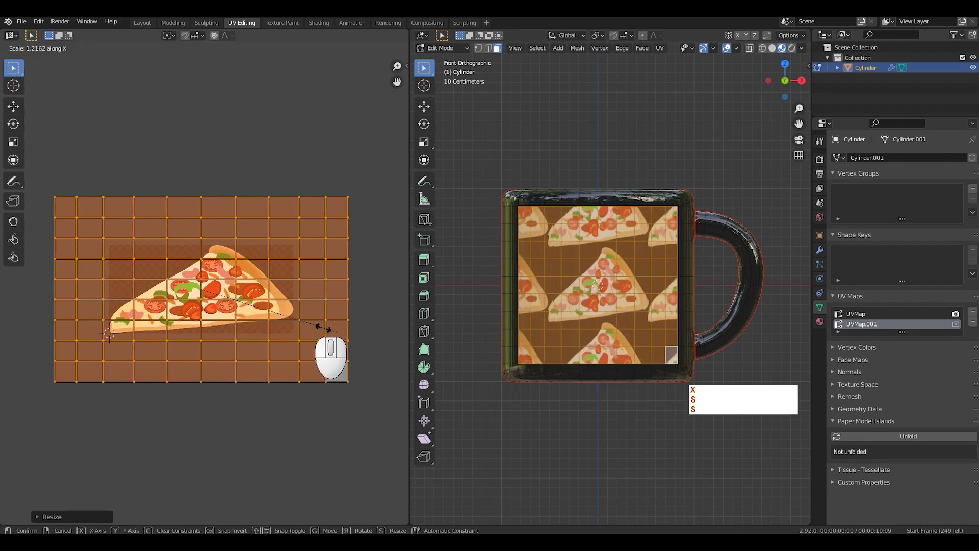
pyautogui.click(334, 327)
pyautogui.press('s')
pyautogui.press('y')
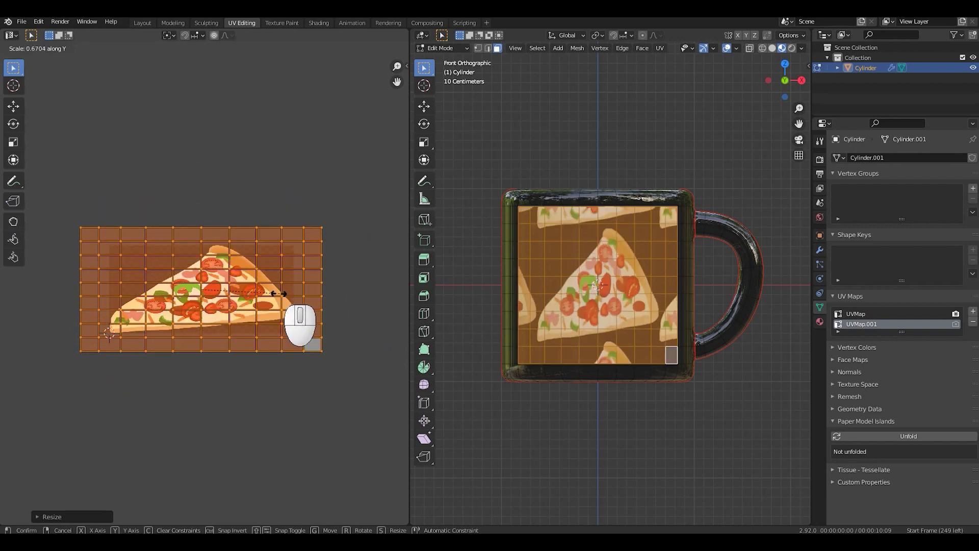
pyautogui.click(278, 292)
pyautogui.press('s')
pyautogui.press('x')
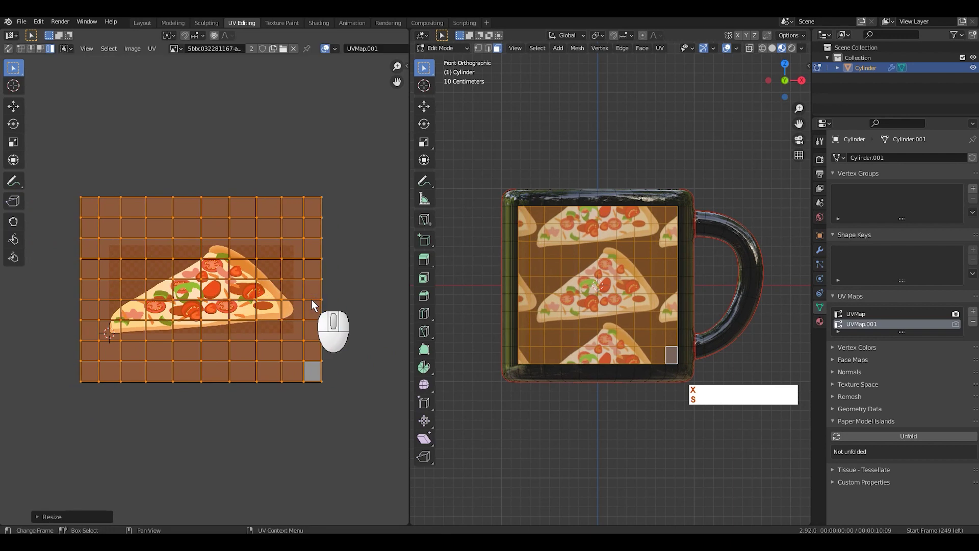
pyautogui.click(332, 292)
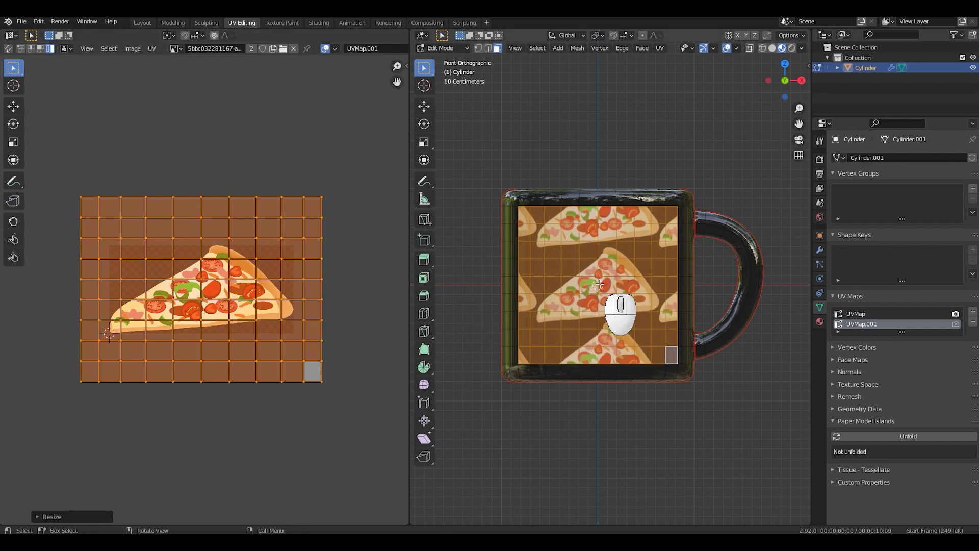
# - Switch to the Shading workspace and set the pizza Image Texture node's extension to Clip
pyautogui.click(318, 23)
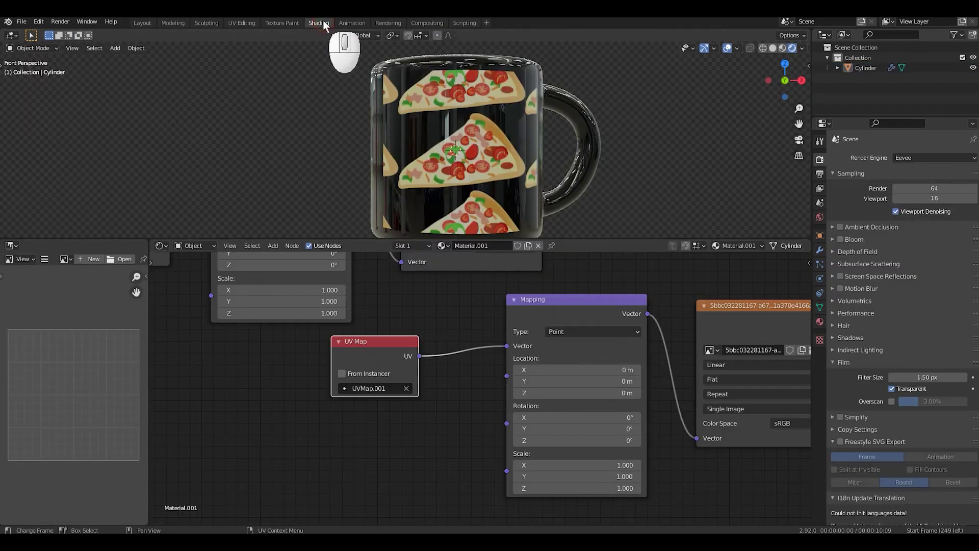
pyautogui.scroll(-2, 485, 133)
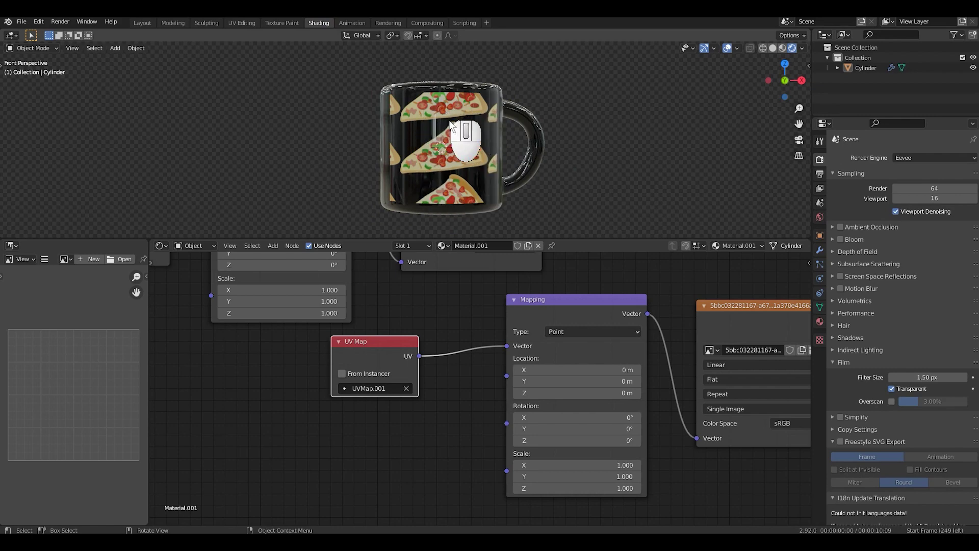
pyautogui.scroll(-2, 617, 286)
pyautogui.moveTo(576, 289); pyautogui.dragTo(461, 296, button='middle')
pyautogui.scroll(3, 502, 286)
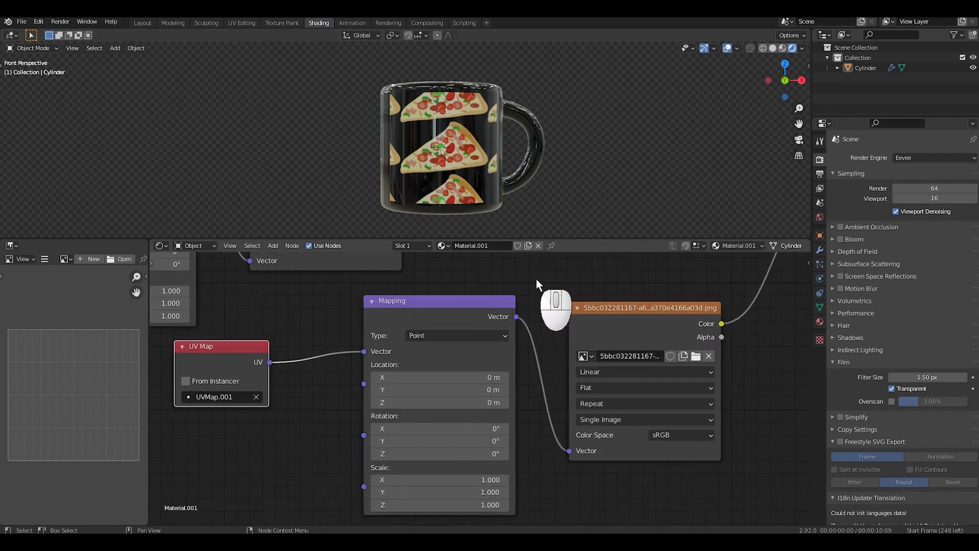
pyautogui.click(598, 403)
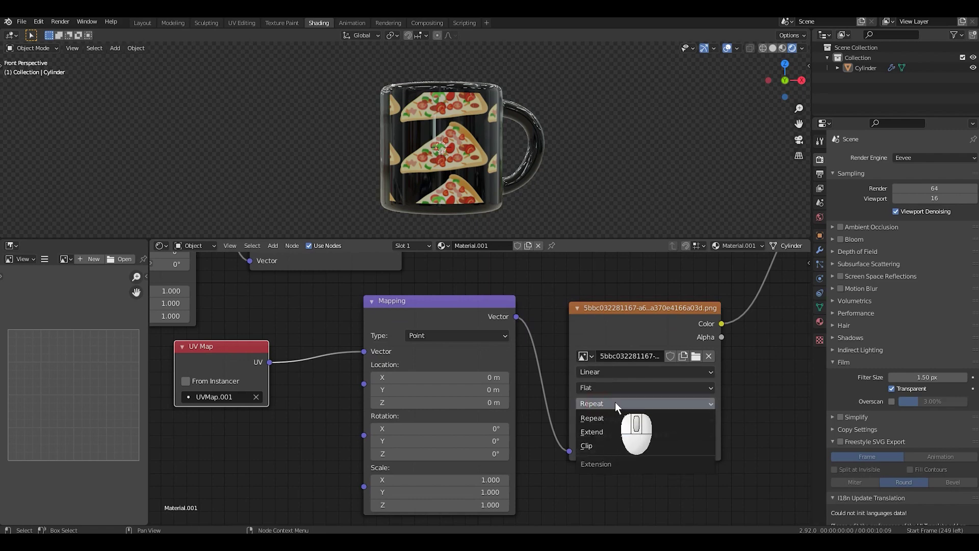
pyautogui.click(597, 443)
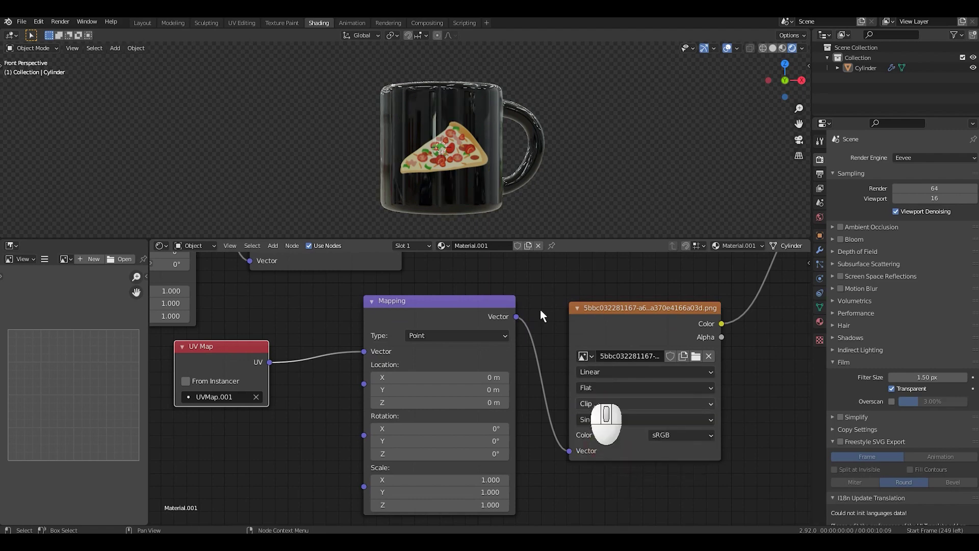
# - Shift the pizza sideways by raising the Mapping node's X location to 0.4 m
pyautogui.moveTo(500, 163); pyautogui.dragTo(518, 182, button='middle')
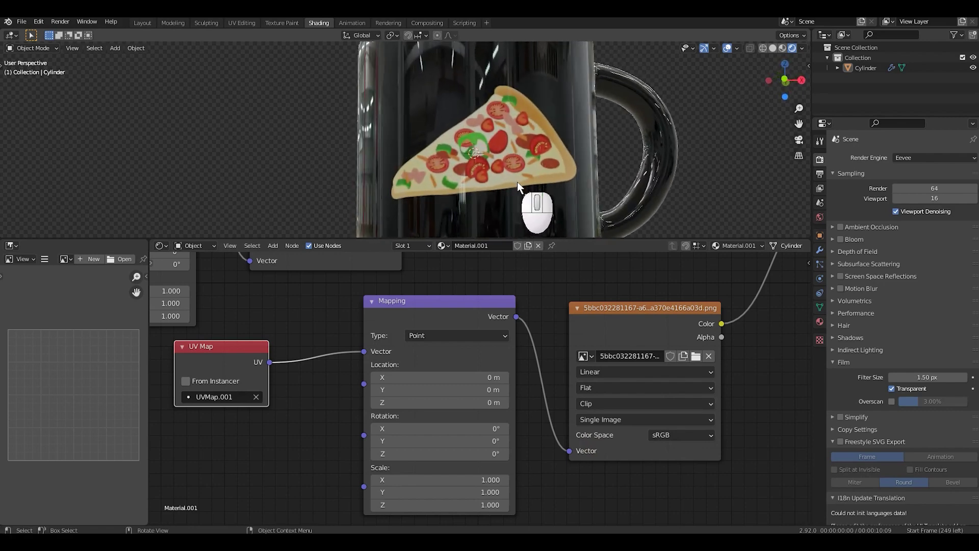
pyautogui.moveTo(508, 148)
pyautogui.mouseDown(button='middle')
pyautogui.moveTo(519, 147)
pyautogui.moveTo(512, 167)
pyautogui.mouseUp(button='middle')
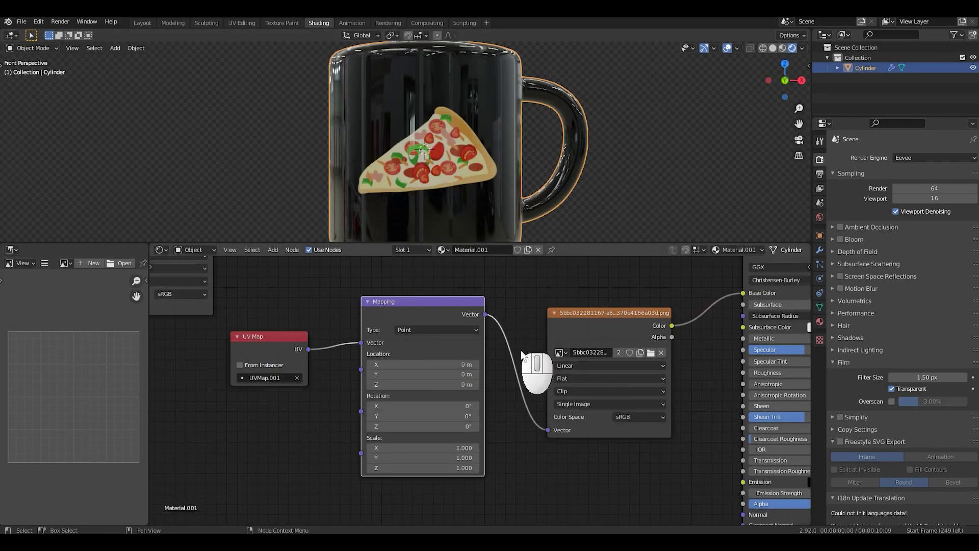
pyautogui.scroll(4, 525, 336)
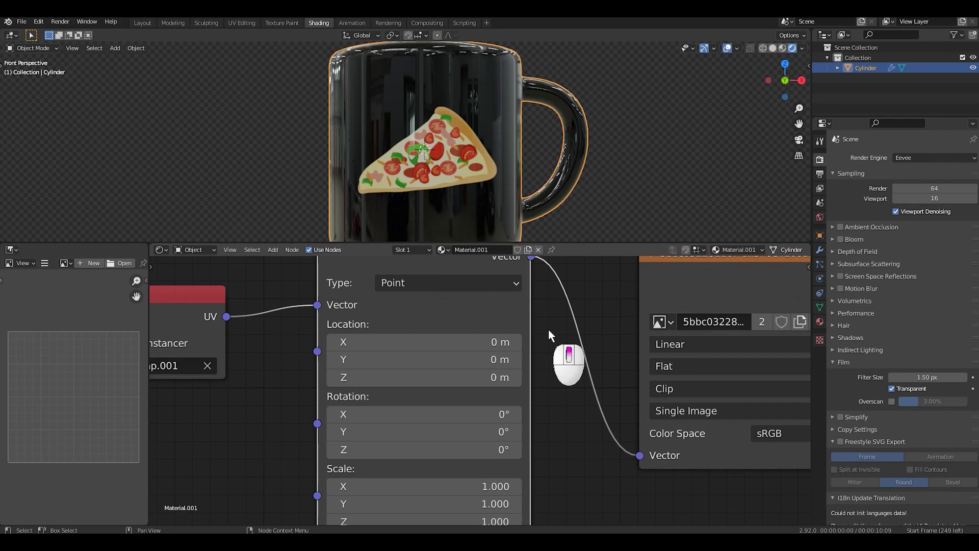
pyautogui.moveTo(548, 332); pyautogui.dragTo(557, 338, button='middle')
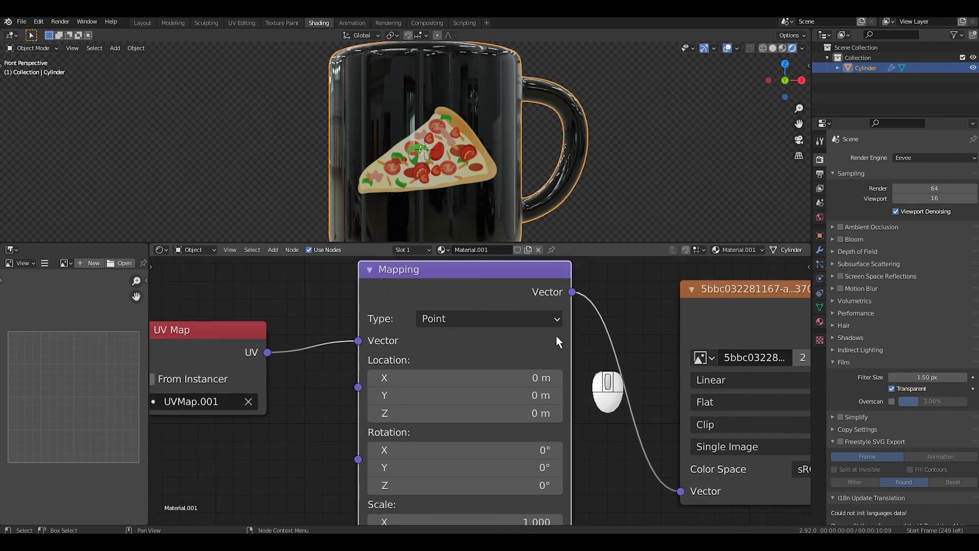
pyautogui.click(557, 378)
pyautogui.click(557, 378)
pyautogui.click(557, 378)
pyautogui.click(557, 378)
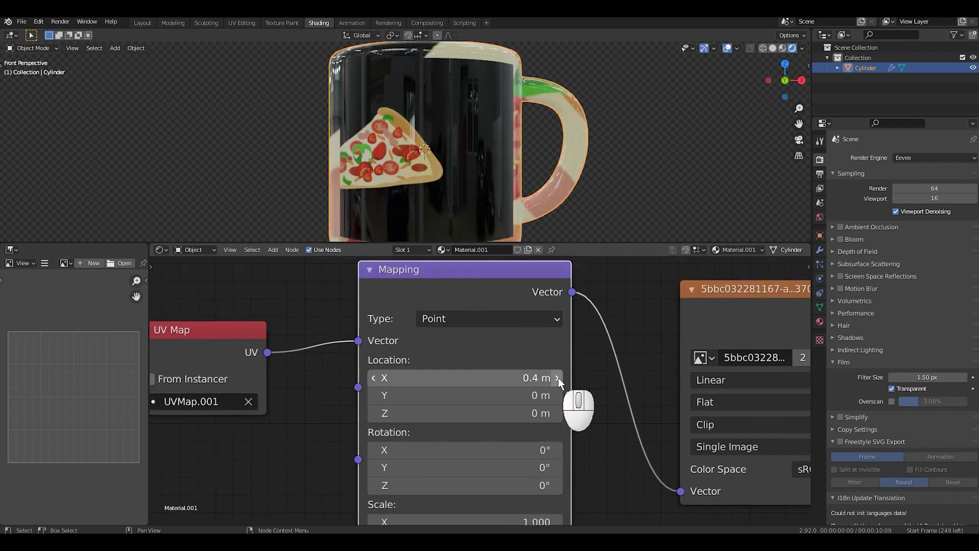
# - Try a Mapping X location of -0.3 m and reset it to 0 m
pyautogui.click(466, 379)
pyautogui.moveTo(467, 378)
pyautogui.mouseDown()
pyautogui.moveTo(492, 379)
pyautogui.moveTo(468, 378)
pyautogui.mouseUp()
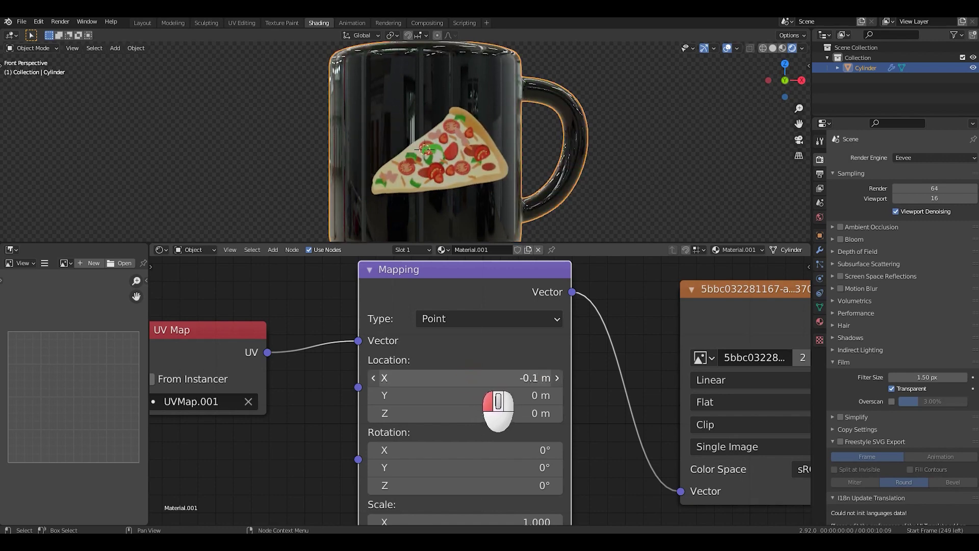
pyautogui.click(468, 378)
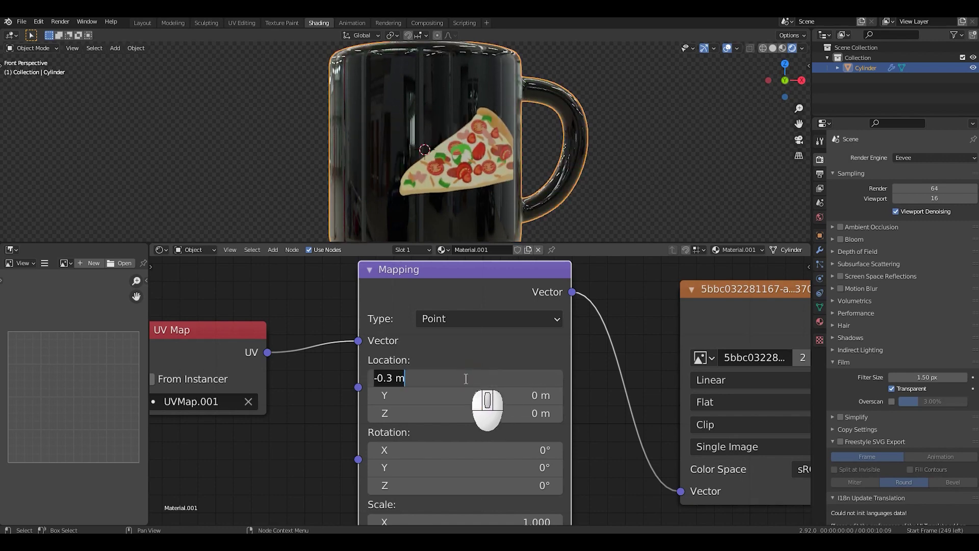
pyautogui.write('0')
pyautogui.press('Return')
pyautogui.moveTo(468, 395)
pyautogui.mouseDown()
pyautogui.moveTo(484, 395)
pyautogui.moveTo(485, 378)
pyautogui.moveTo(467, 378)
pyautogui.mouseUp()
pyautogui.press('Escape')
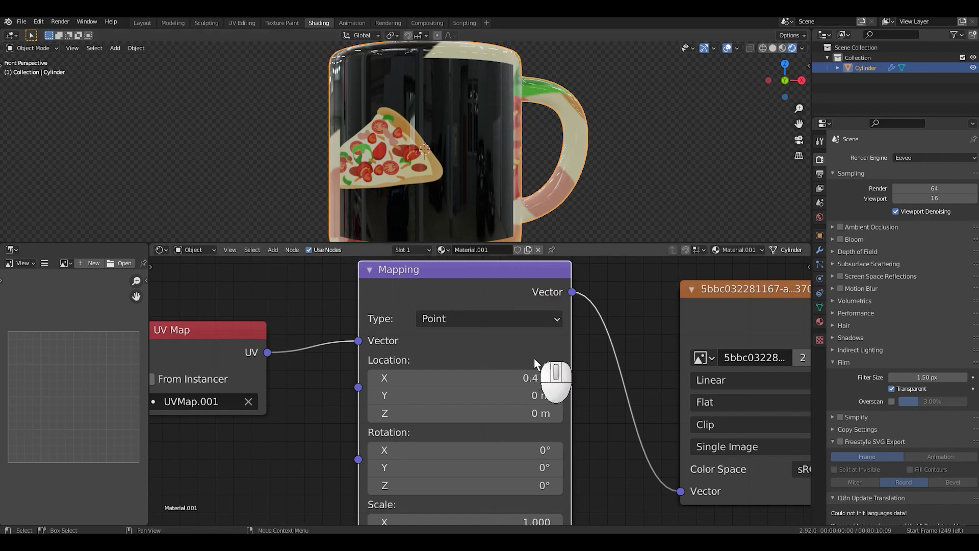
# - Restore the Mapping node's X location to 0 m
pyautogui.moveTo(510, 378); pyautogui.dragTo(510, 378)
pyautogui.write('0')
pyautogui.press('Return')
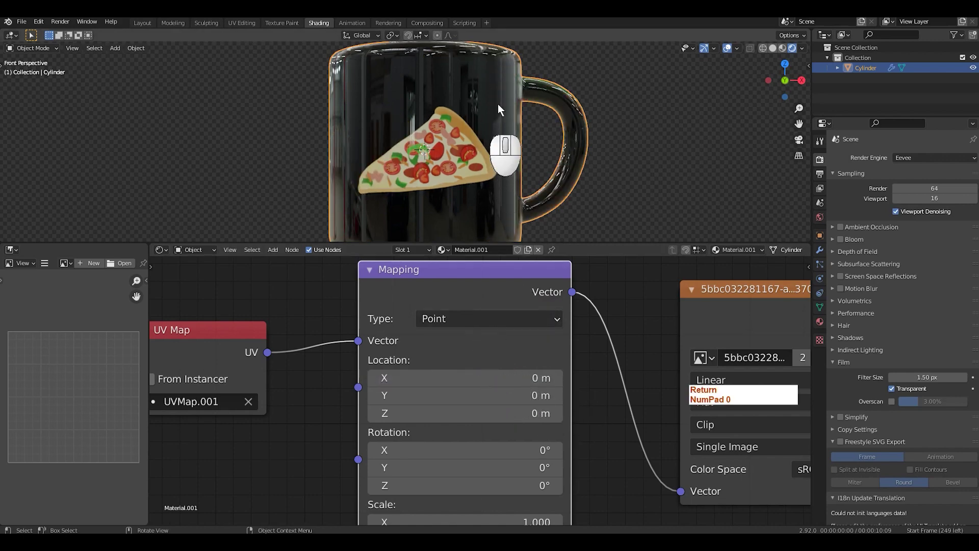
# - In UV Editing, invert the face selection and move the rest of the mug's UVs well above the pizza image
pyautogui.click(242, 22)
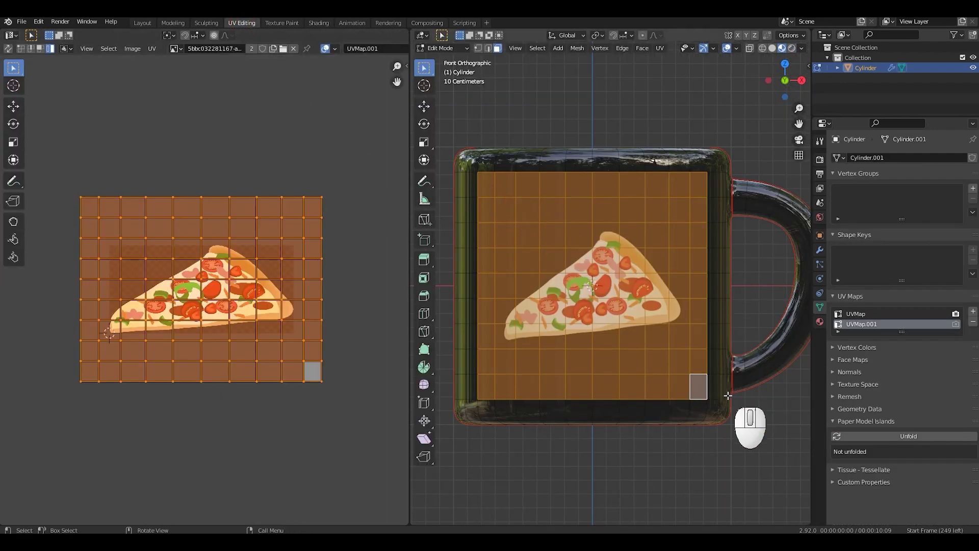
pyautogui.hotkey('ctrl', 'i')
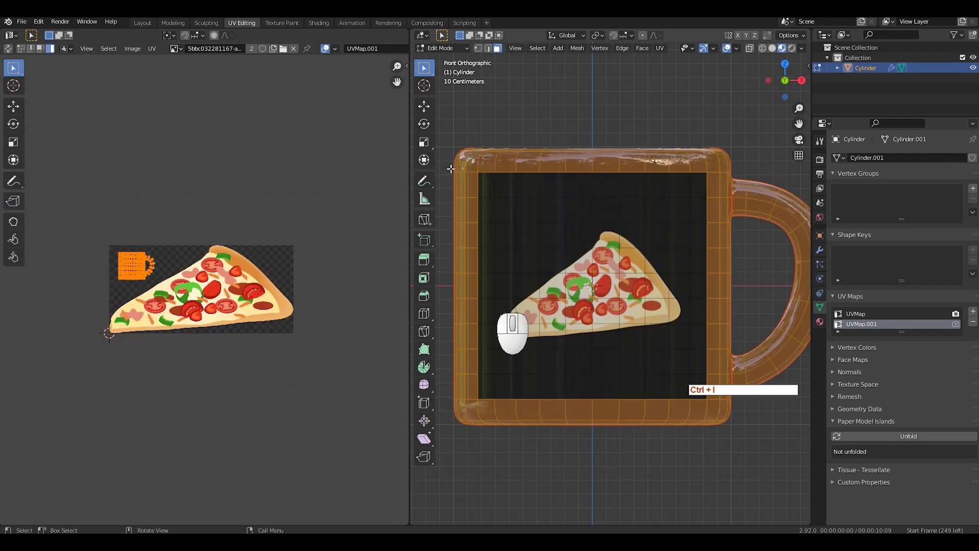
pyautogui.scroll(3, 173, 319)
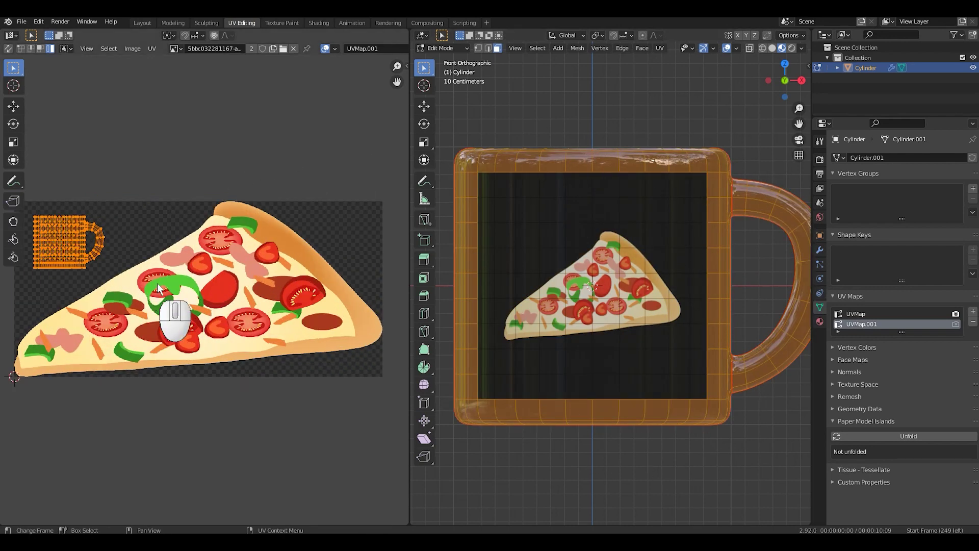
pyautogui.keyDown('shift'); pyautogui.moveTo(185, 308); pyautogui.dragTo(190, 314, button='middle'); pyautogui.keyUp('shift')
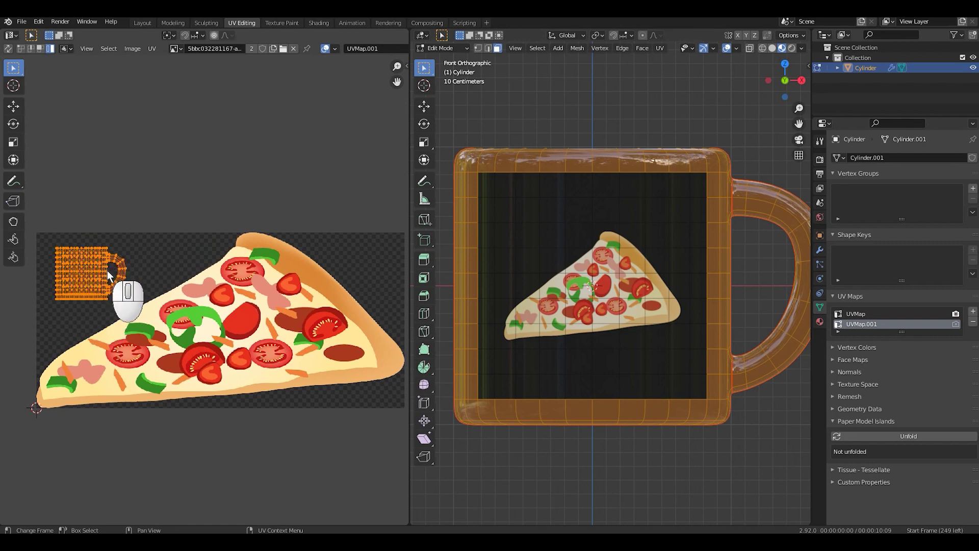
pyautogui.press('g')
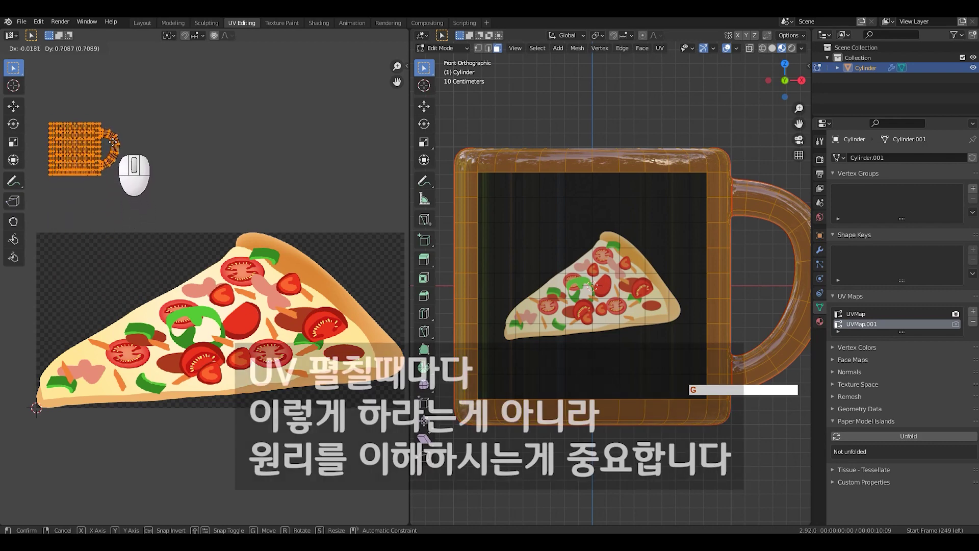
pyautogui.click(115, 147)
pyautogui.scroll(-3, 145, 194)
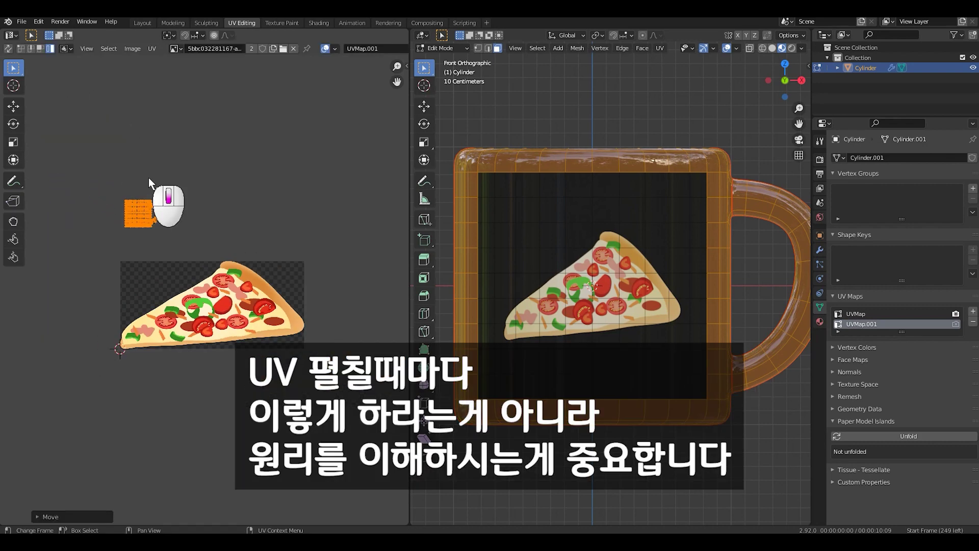
pyautogui.press('g')
pyautogui.click(107, 97)
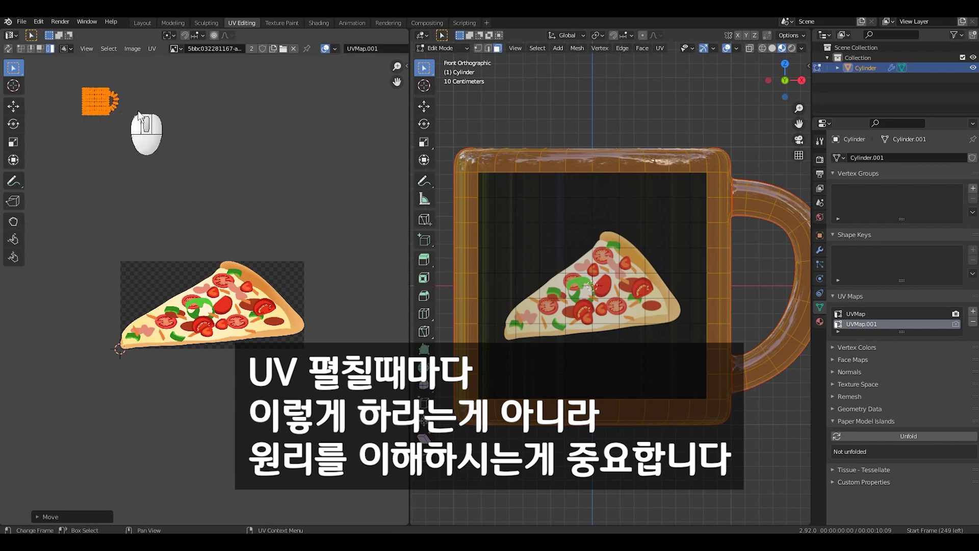
# - Return to Shading and test the Mapping node's X location at -0.2 m and 0.6 m
pyautogui.click(318, 23)
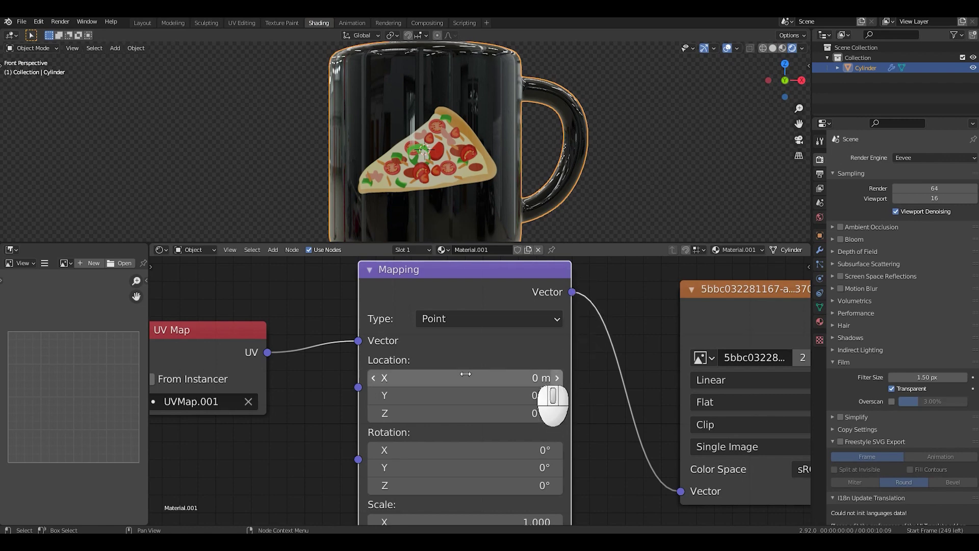
pyautogui.click(374, 378)
pyautogui.click(374, 378)
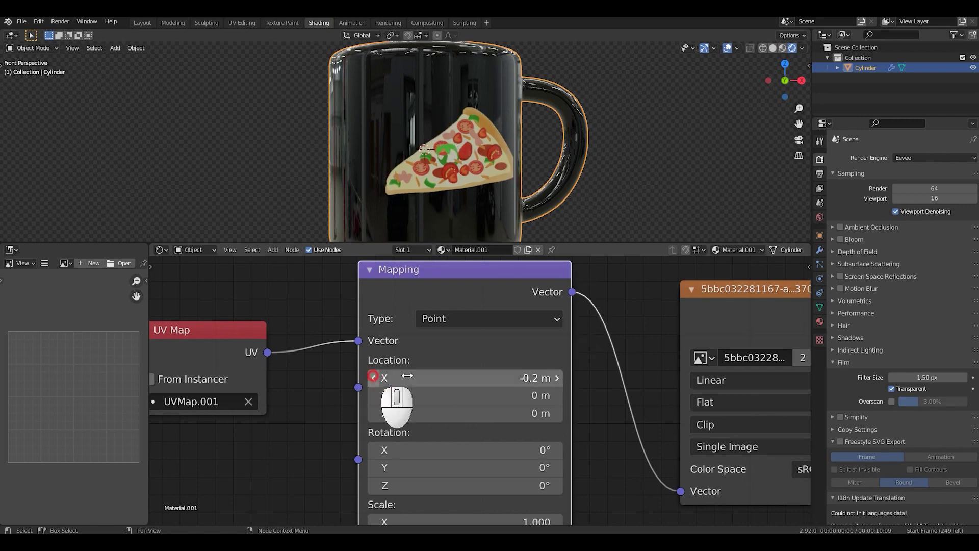
pyautogui.click(558, 378)
pyautogui.click(558, 378)
pyautogui.click(558, 378)
pyautogui.click(558, 378)
pyautogui.click(558, 378)
pyautogui.click(558, 378)
pyautogui.click(558, 378)
pyautogui.click(558, 378)
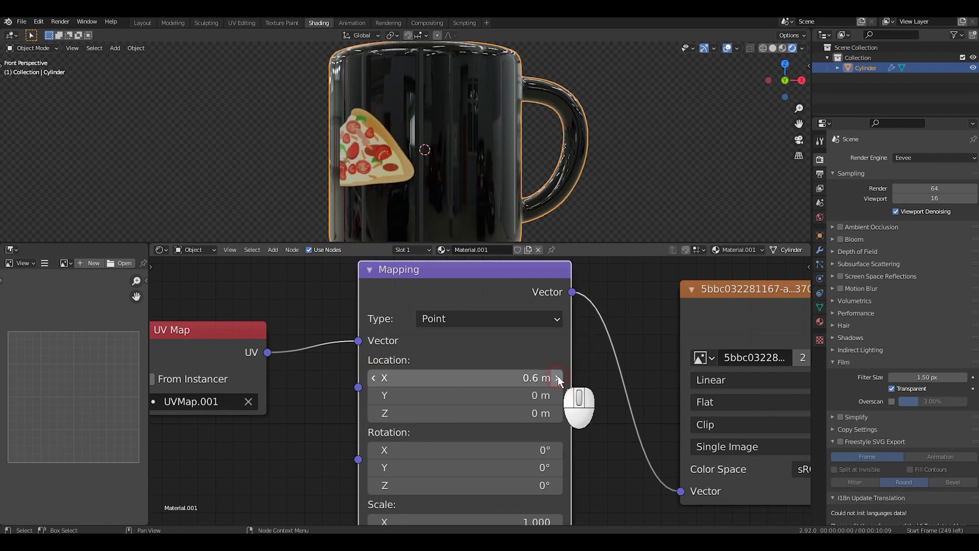
# - Lower the Mapping node's X location back to 0 m to recentre the pizza
pyautogui.click(374, 378)
pyautogui.click(373, 378)
pyautogui.click(374, 378)
pyautogui.click(374, 377)
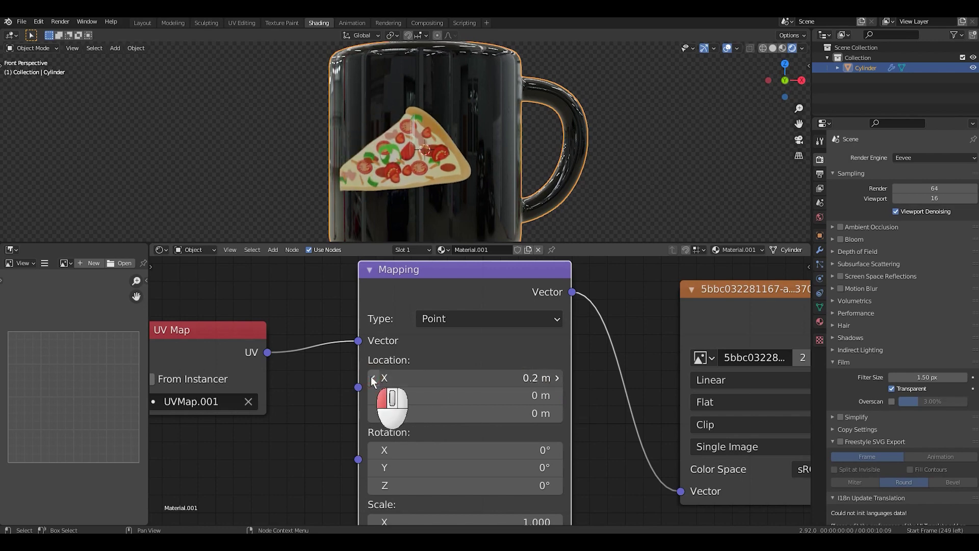
pyautogui.click(374, 378)
pyautogui.click(373, 377)
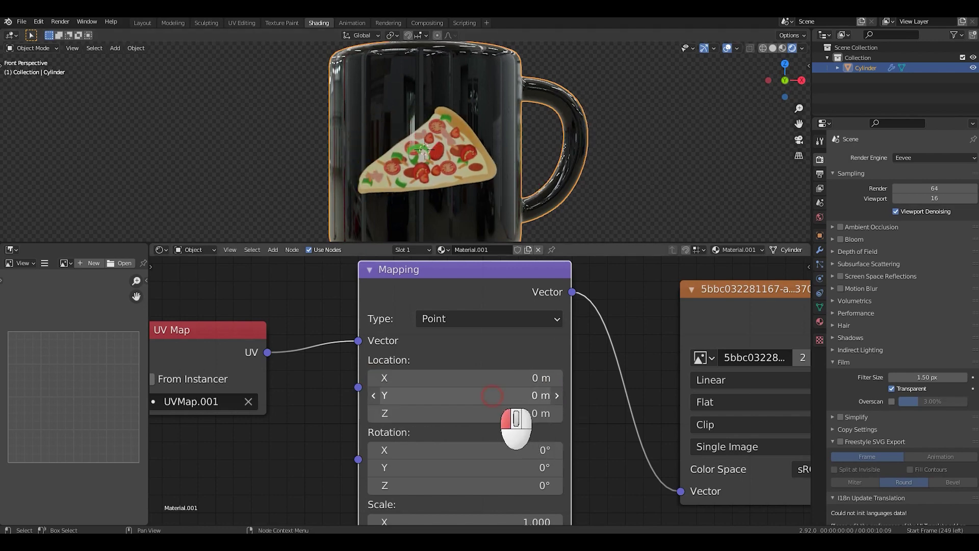
# - Test the Mapping node's location and rotation values, including Z location at -0.4 m and X rotation at 23°
pyautogui.moveTo(492, 395)
pyautogui.mouseDown()
pyautogui.moveTo(508, 396)
pyautogui.moveTo(480, 410)
pyautogui.mouseUp()
pyautogui.press('Escape')
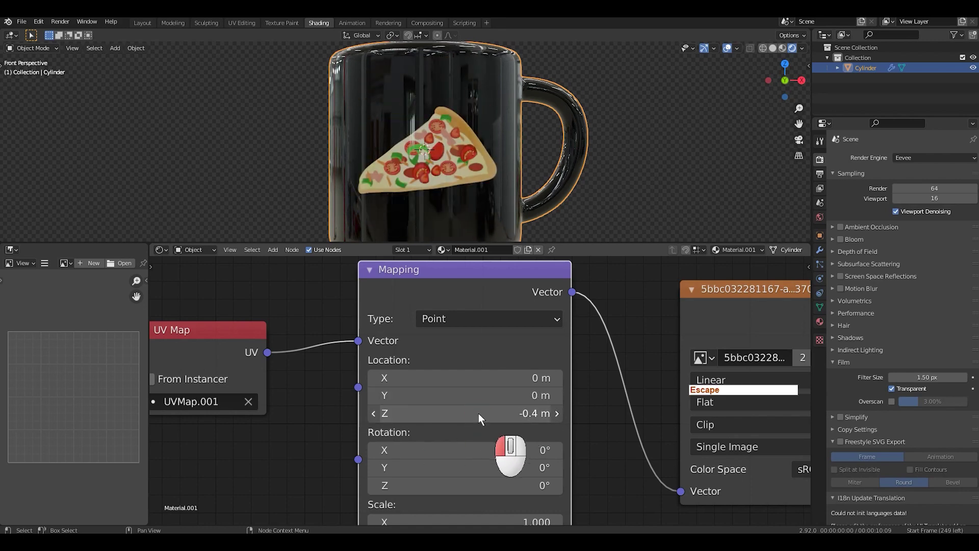
pyautogui.press('Escape')
pyautogui.moveTo(497, 450); pyautogui.dragTo(622, 450)
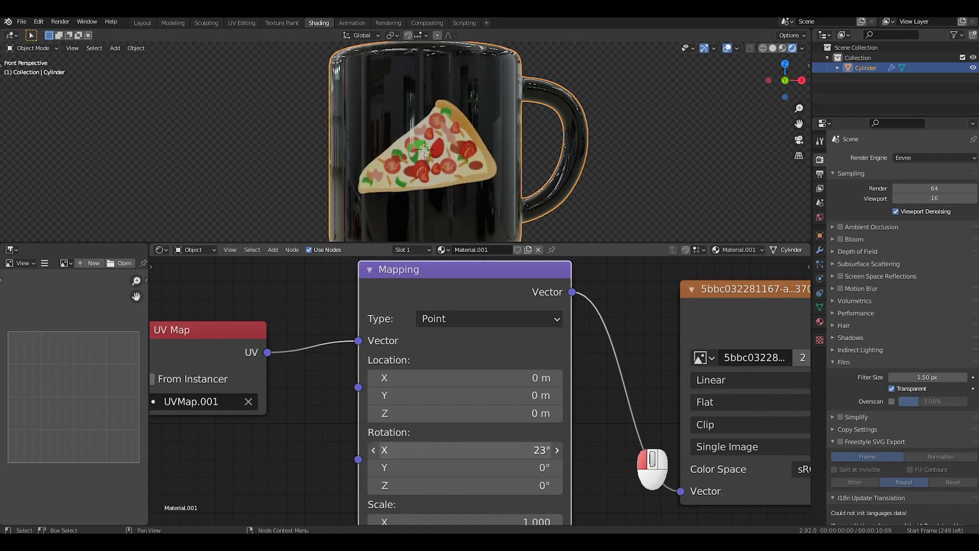
pyautogui.press('Escape')
pyautogui.moveTo(471, 474)
pyautogui.mouseDown()
pyautogui.moveTo(416, 475)
pyautogui.moveTo(622, 475)
pyautogui.moveTo(606, 458)
pyautogui.moveTo(485, 442)
pyautogui.moveTo(462, 488)
pyautogui.mouseUp()
pyautogui.press('Escape')
pyautogui.press('Escape')
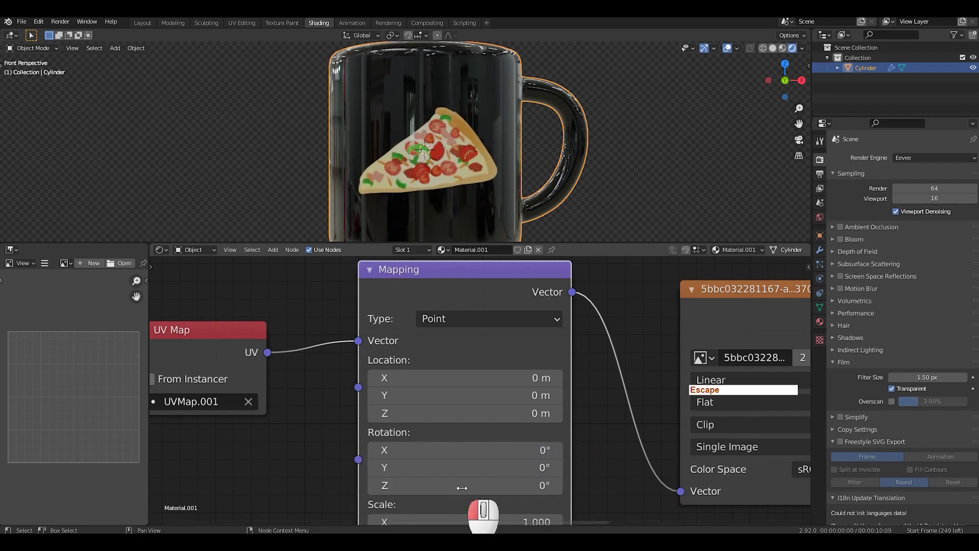
# - Duplicate the Principled BSDF node and place the copy directly below the original
pyautogui.scroll(-3, 590, 353)
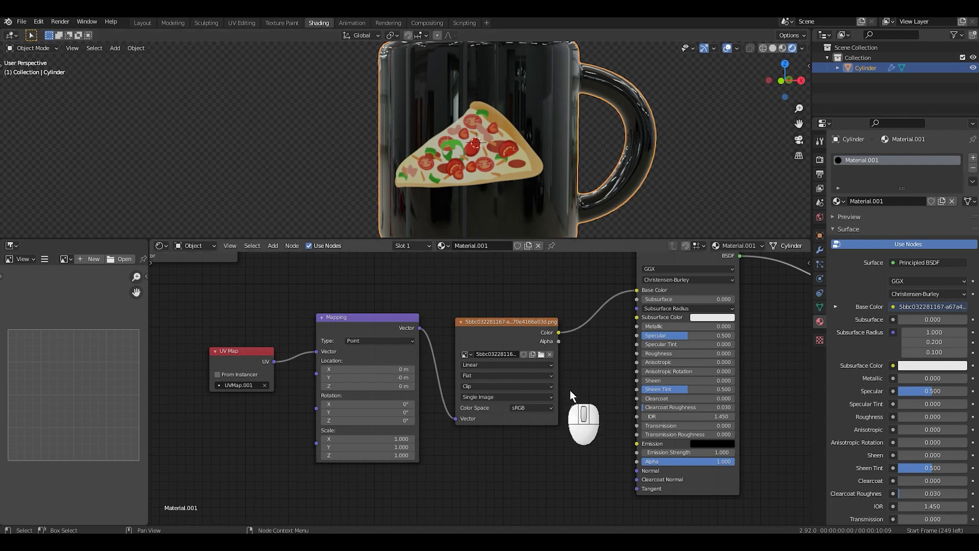
pyautogui.scroll(-1, 589, 382)
pyautogui.moveTo(588, 382); pyautogui.dragTo(377, 378, button='middle')
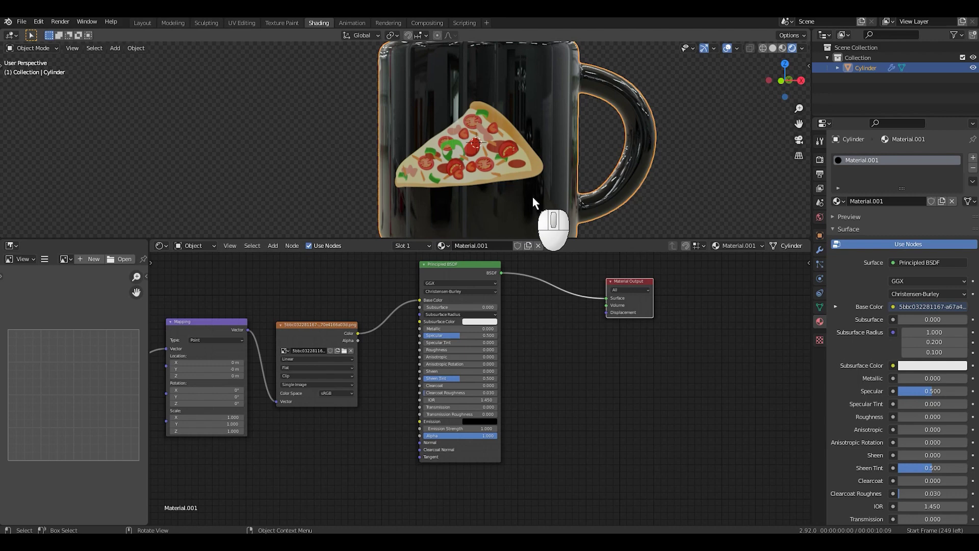
pyautogui.click(477, 270)
pyautogui.hotkey('shift', 'd')
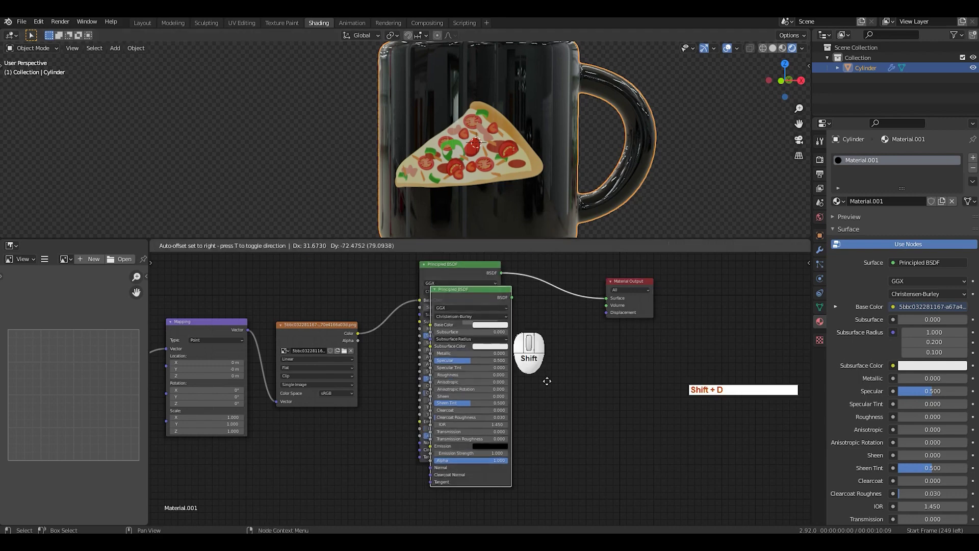
pyautogui.click(582, 422)
pyautogui.scroll(-2, 641, 387)
pyautogui.moveTo(648, 383); pyautogui.dragTo(653, 318, button='middle')
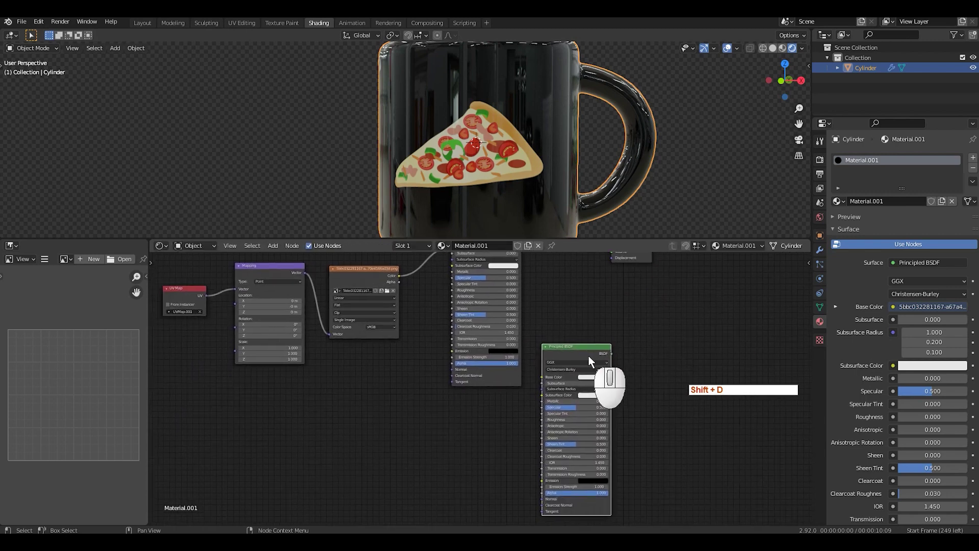
pyautogui.moveTo(586, 348); pyautogui.dragTo(493, 394)
pyautogui.scroll(-1, 579, 347)
pyautogui.moveTo(572, 357); pyautogui.dragTo(553, 369, button='middle')
pyautogui.scroll(1, 553, 369)
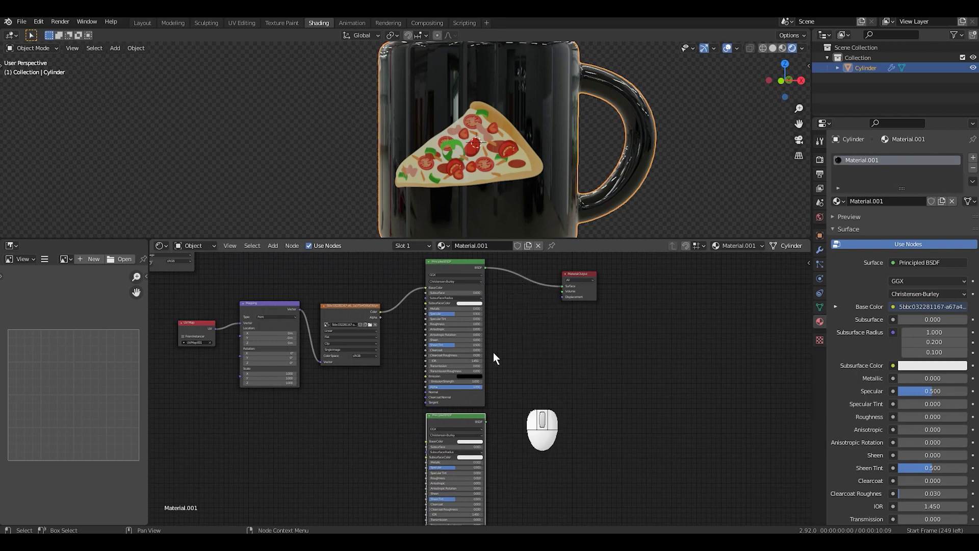
# - Move the Material Output node away from the Principled BSDF and insert a Mix Shader node on the link between them
pyautogui.moveTo(579, 300); pyautogui.dragTo(662, 369)
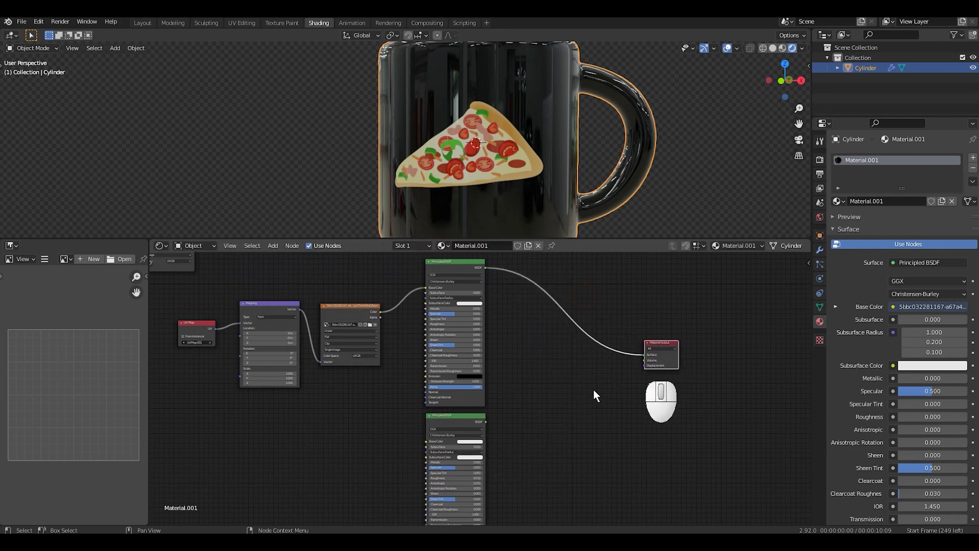
pyautogui.hotkey('shift', 'a')
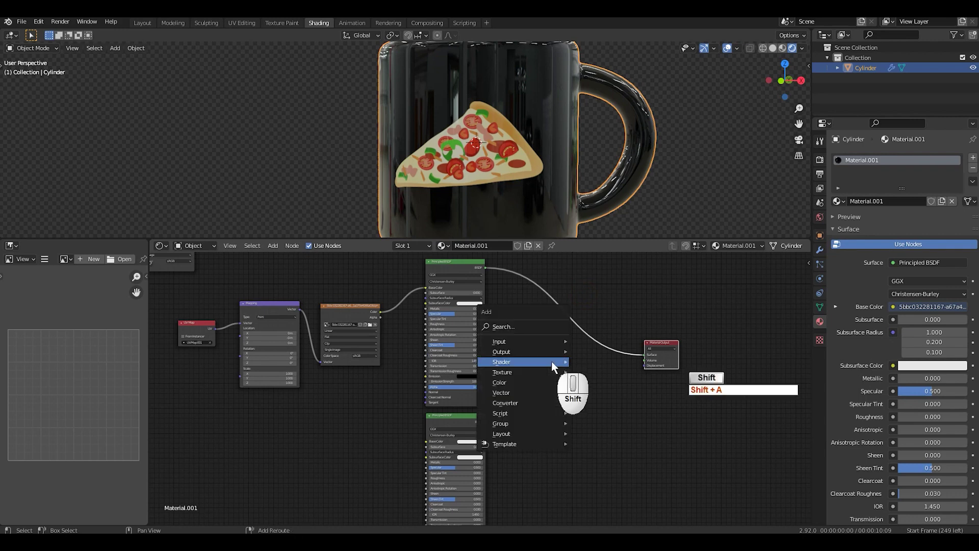
pyautogui.moveTo(551, 360)
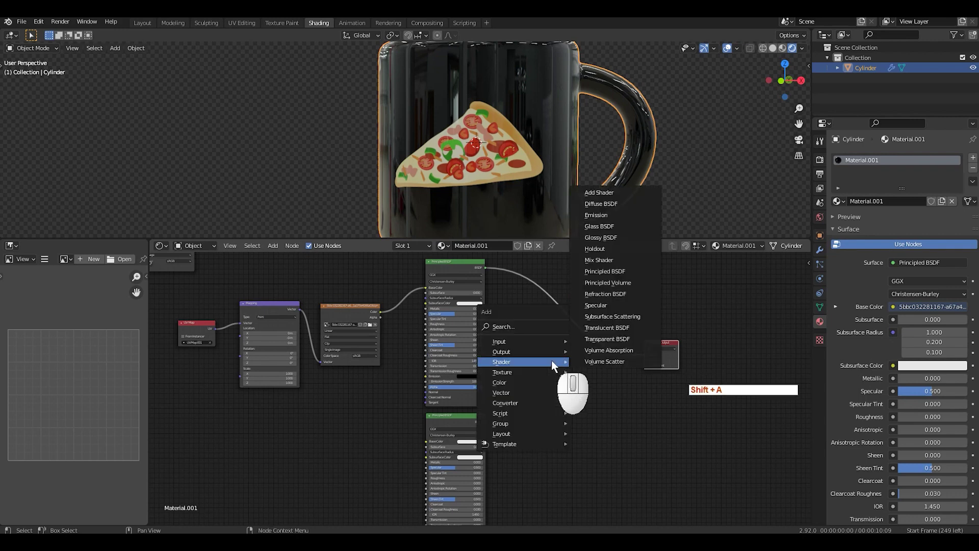
pyautogui.click(603, 262)
pyautogui.click(585, 342)
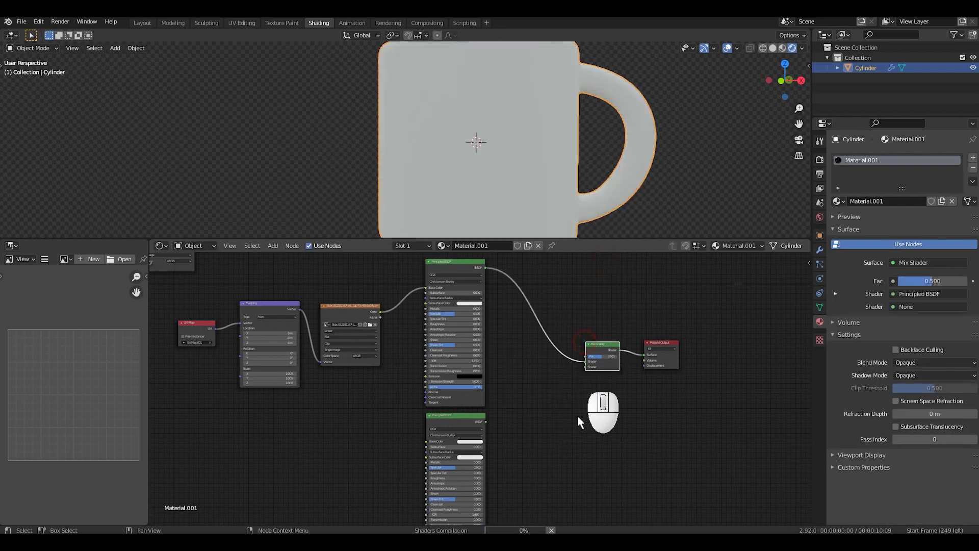
# - Connect the copied Principled BSDF to the Mix Shader's empty Shader input and swap the two shader inputs
pyautogui.scroll(2, 576, 427)
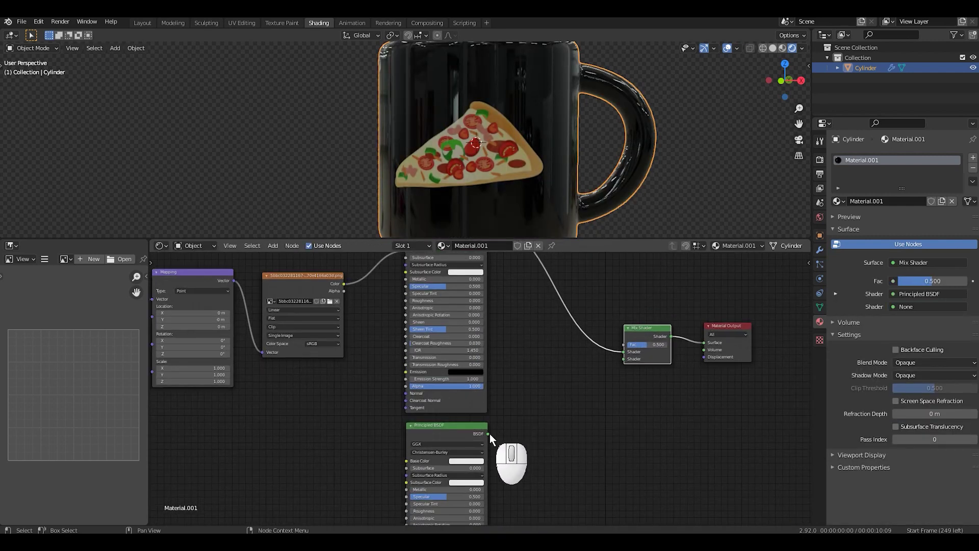
pyautogui.moveTo(490, 434); pyautogui.dragTo(623, 357)
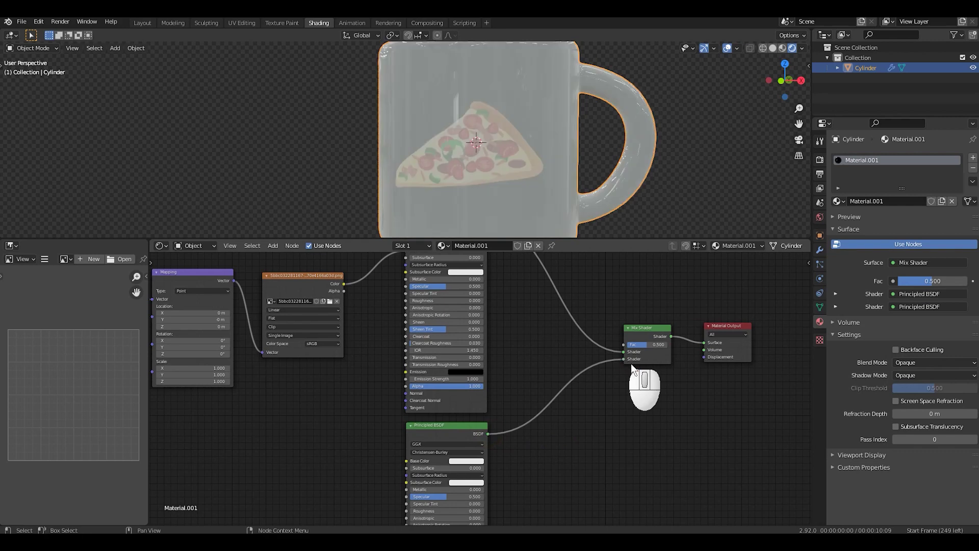
pyautogui.moveTo(618, 357); pyautogui.dragTo(604, 419, button='middle')
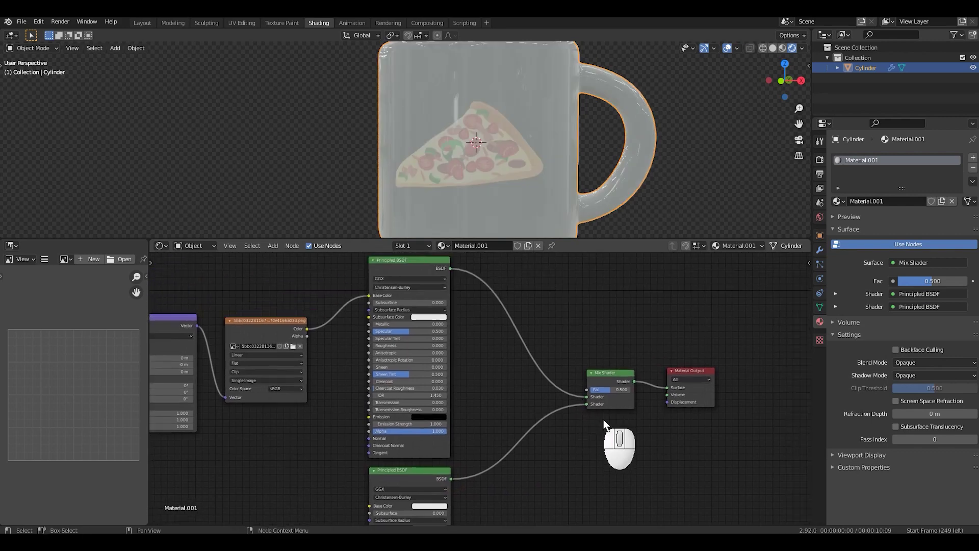
pyautogui.scroll(1, 611, 424)
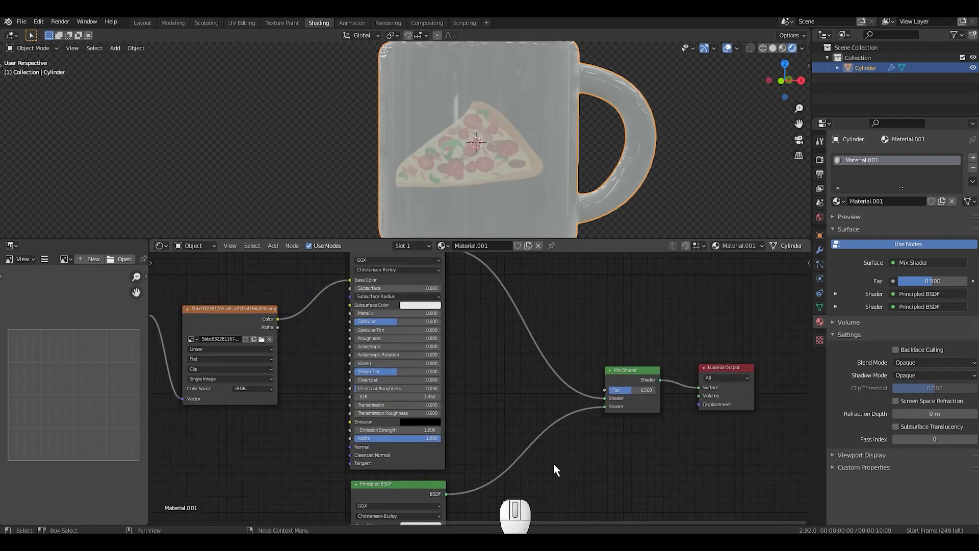
pyautogui.moveTo(605, 406); pyautogui.dragTo(609, 399)
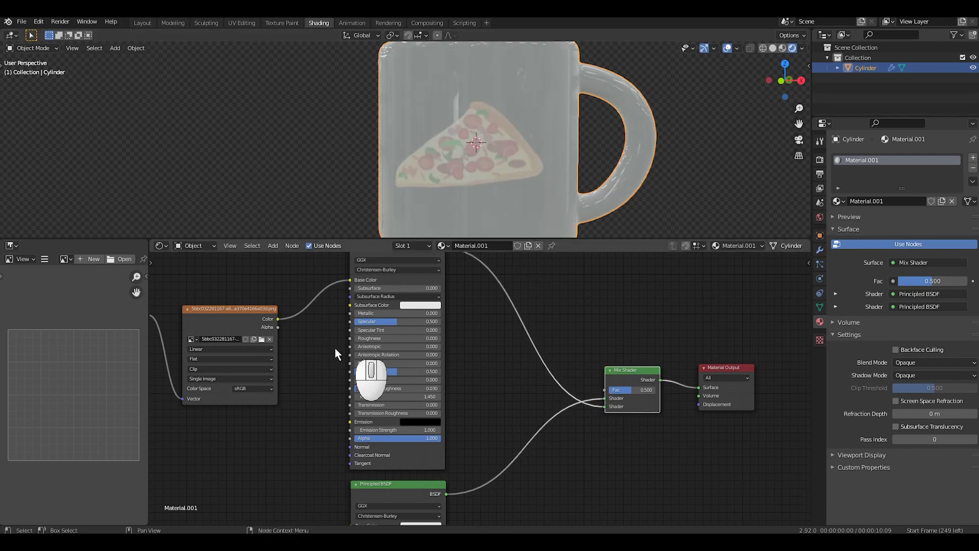
# - Connect the pizza image texture's Alpha output to the Mix Shader's Fac input
pyautogui.scroll(-2, 277, 329)
pyautogui.moveTo(337, 359); pyautogui.dragTo(362, 345, button='middle')
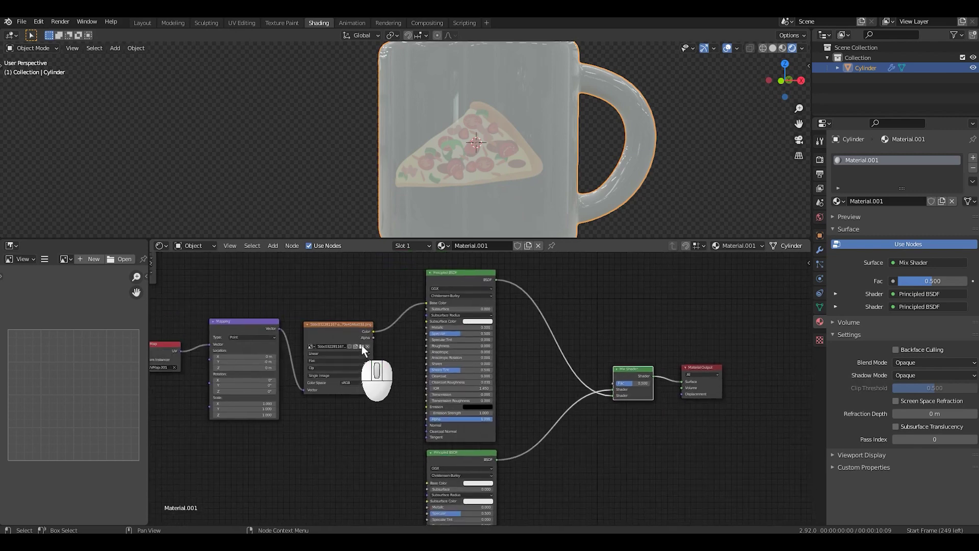
pyautogui.scroll(1, 356, 336)
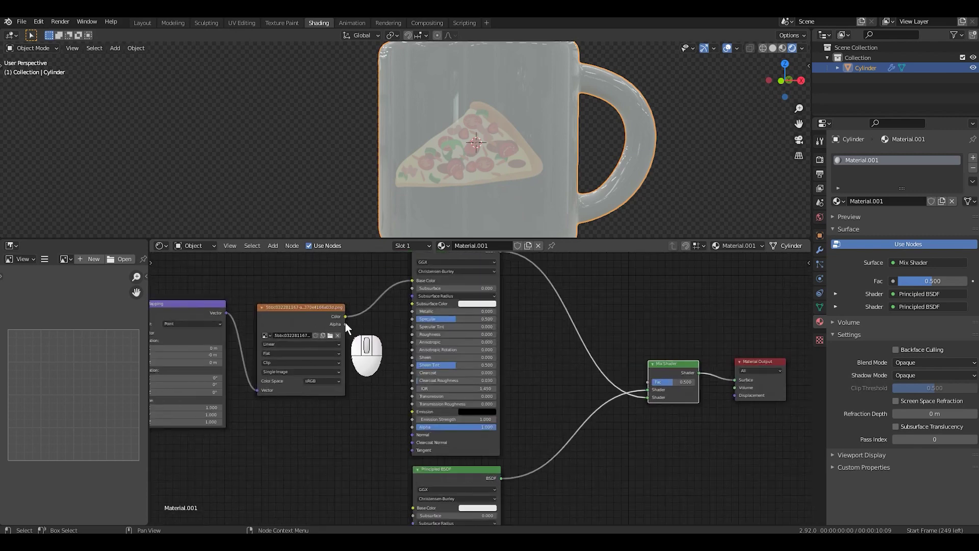
pyautogui.moveTo(345, 325); pyautogui.dragTo(646, 381)
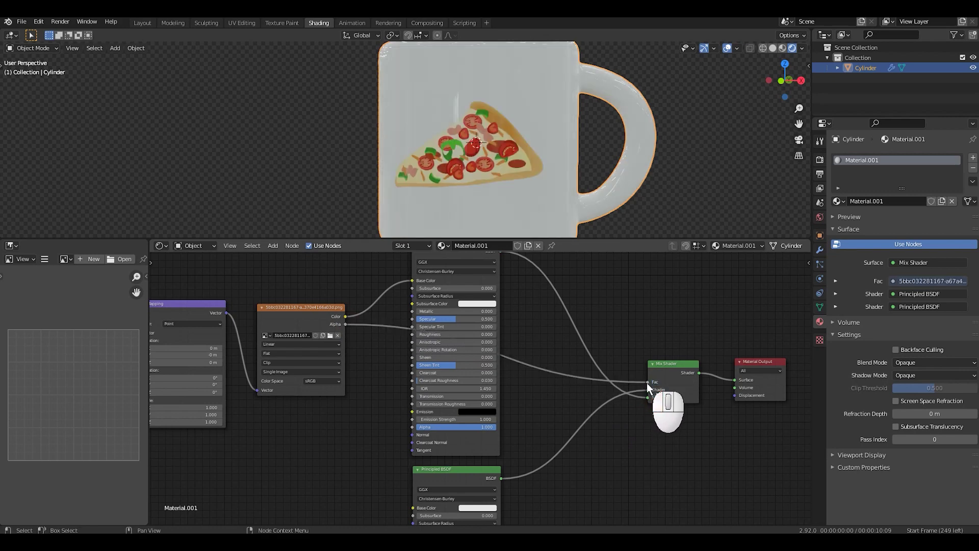
# - Examine the pizza image and its edges on the mug up close in a temporarily enlarged viewport
pyautogui.scroll(4, 582, 193)
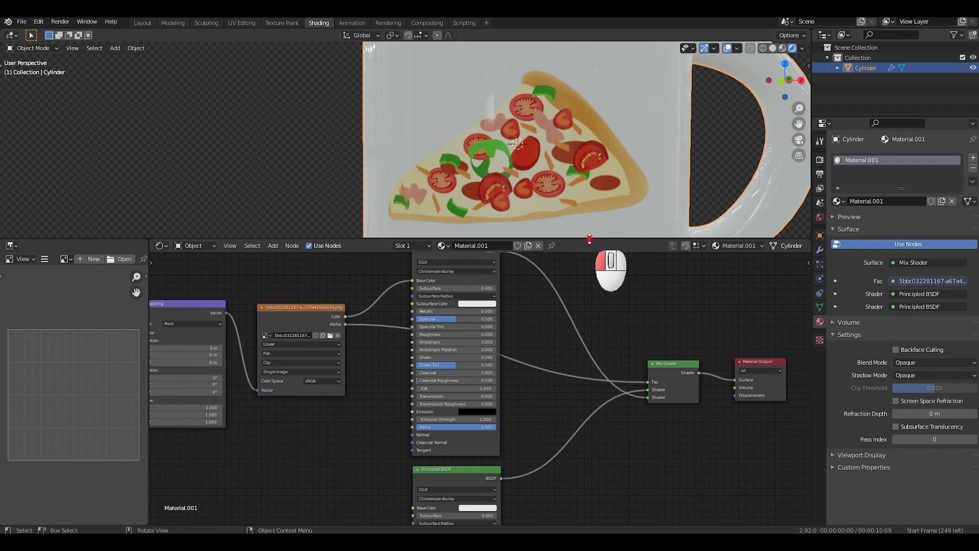
pyautogui.moveTo(589, 238); pyautogui.dragTo(590, 351)
pyautogui.moveTo(566, 245); pyautogui.dragTo(561, 225, button='middle')
pyautogui.scroll(4, 561, 226)
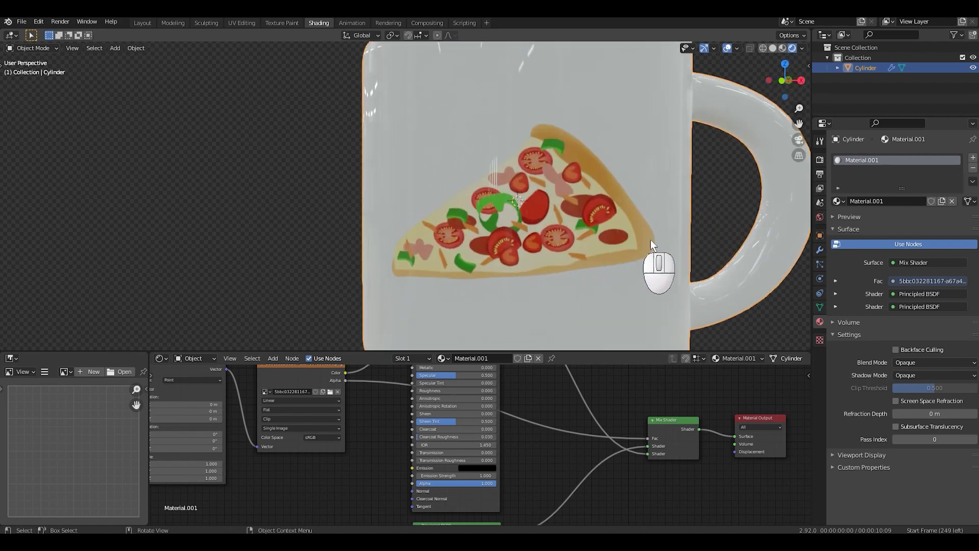
pyautogui.scroll(-6, 647, 237)
pyautogui.scroll(-2, 583, 411)
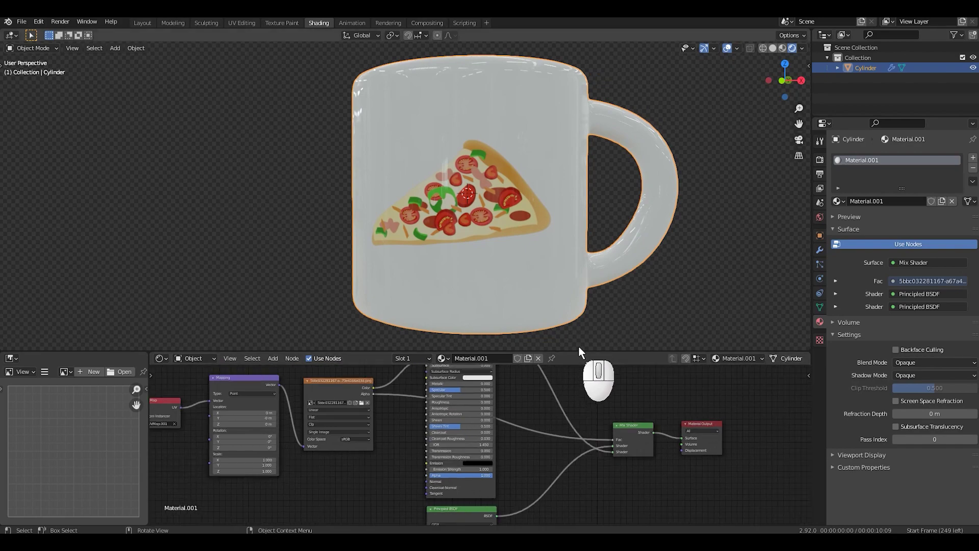
pyautogui.moveTo(579, 351); pyautogui.dragTo(591, 214)
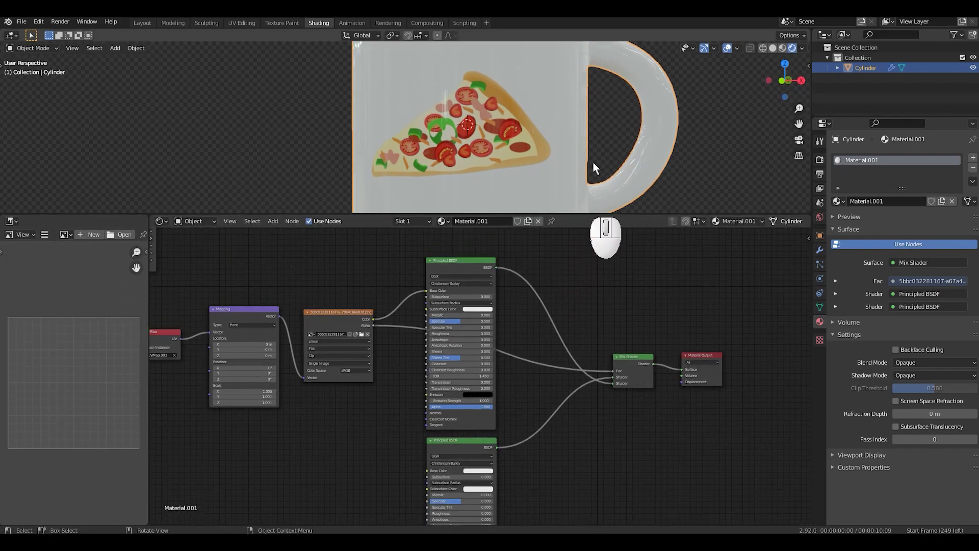
pyautogui.scroll(-2, 582, 149)
# - Pick a new Base Color hue for the lower Principled BSDF node
pyautogui.scroll(2, 591, 375)
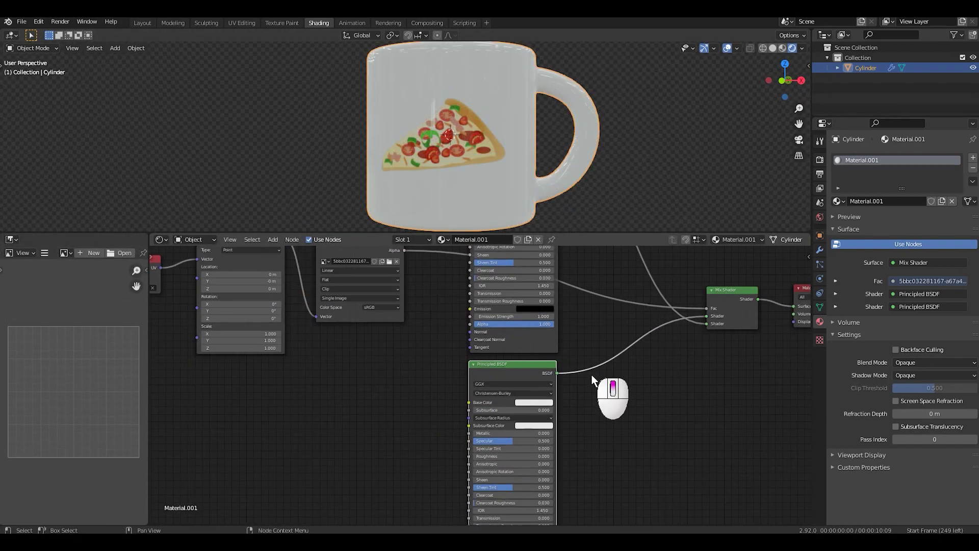
pyautogui.scroll(1, 591, 375)
pyautogui.click(541, 405)
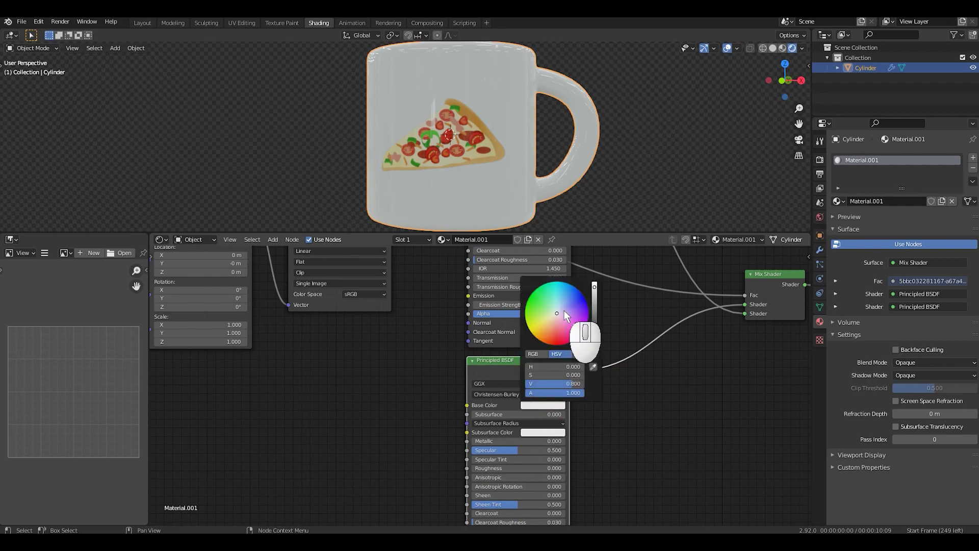
pyautogui.moveTo(565, 315)
pyautogui.mouseDown()
pyautogui.moveTo(575, 300)
pyautogui.moveTo(532, 298)
pyautogui.moveTo(559, 343)
pyautogui.moveTo(570, 315)
pyautogui.moveTo(543, 345)
pyautogui.moveTo(537, 311)
pyautogui.mouseUp()
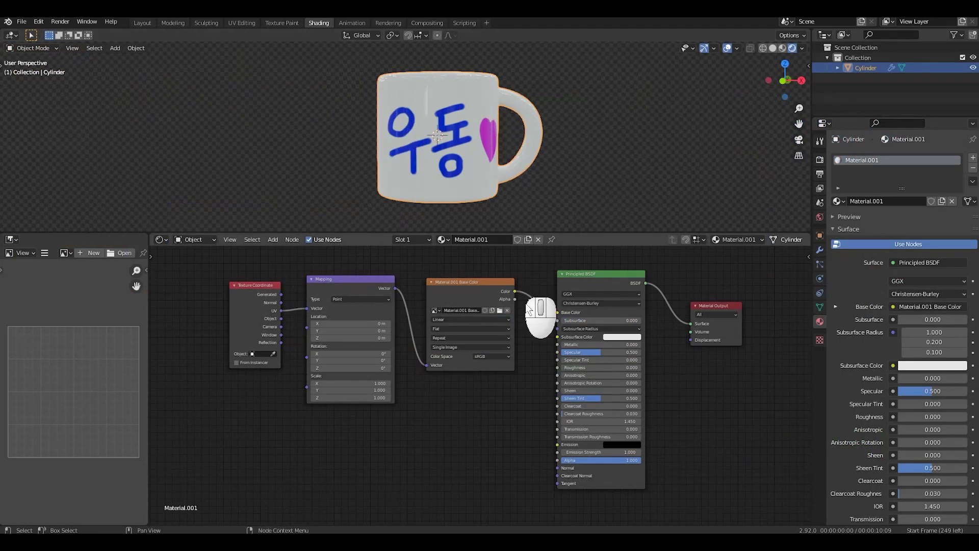
pyautogui.moveTo(541, 385); pyautogui.dragTo(570, 365, button='middle')
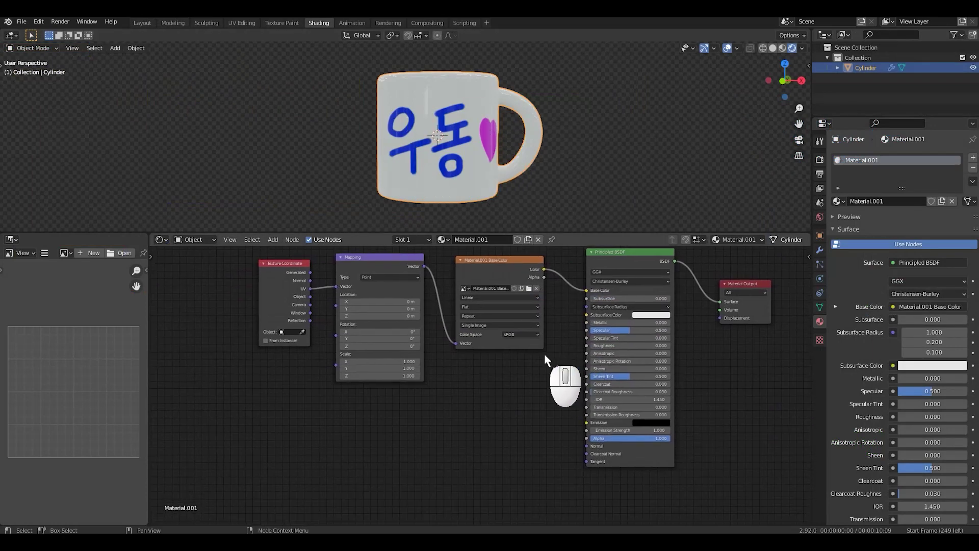
pyautogui.hotkey('shift', 'a')
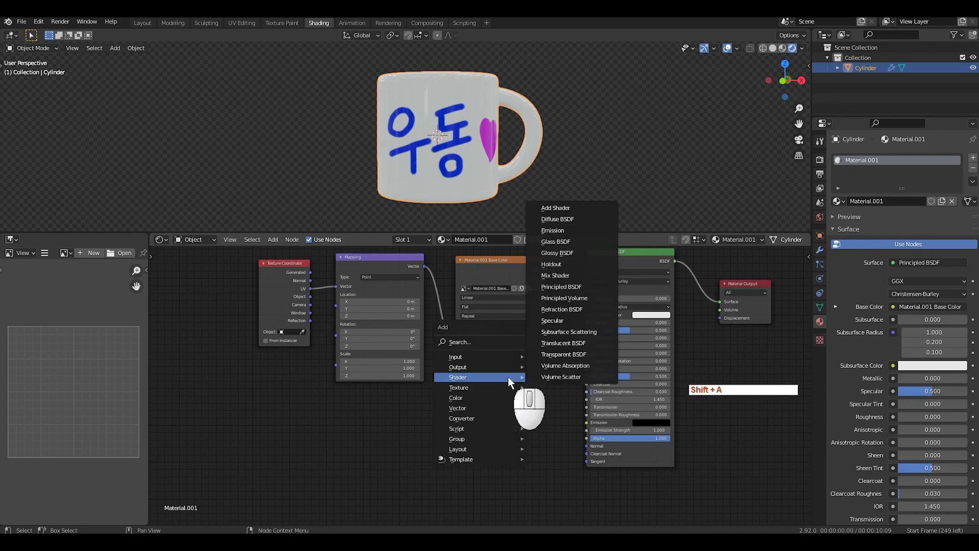
pyautogui.press('Escape')
pyautogui.click(484, 263)
pyautogui.hotkey('shift', 'd')
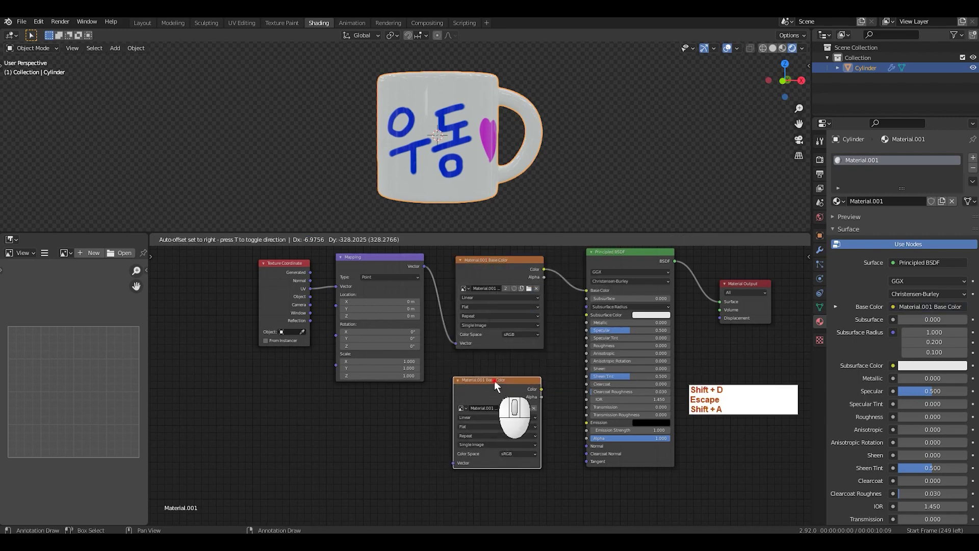
pyautogui.click(505, 383)
pyautogui.press('x')
# - Add an Image Texture node below the base color image node and cut the Mapping node's Vector links to both image textures
pyautogui.hotkey('shift', 'a')
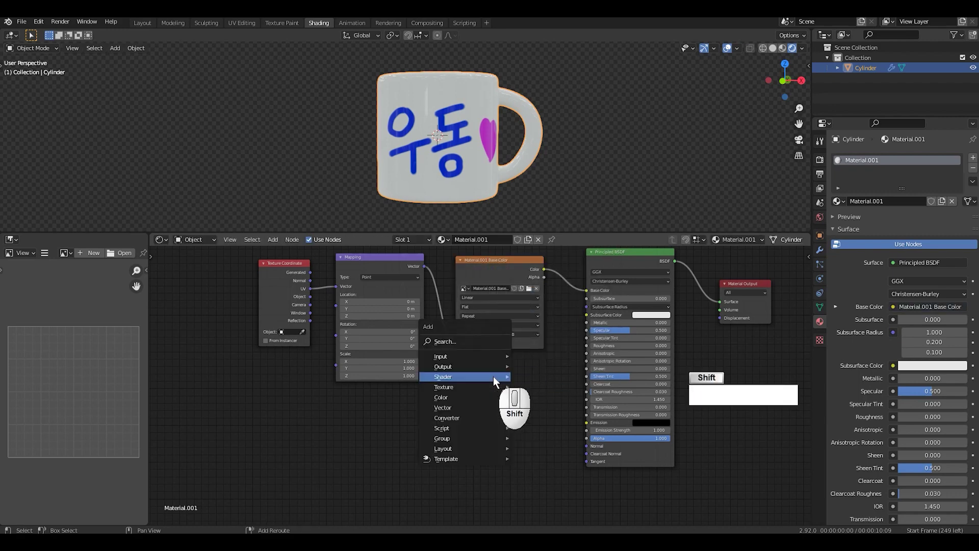
pyautogui.moveTo(441, 401)
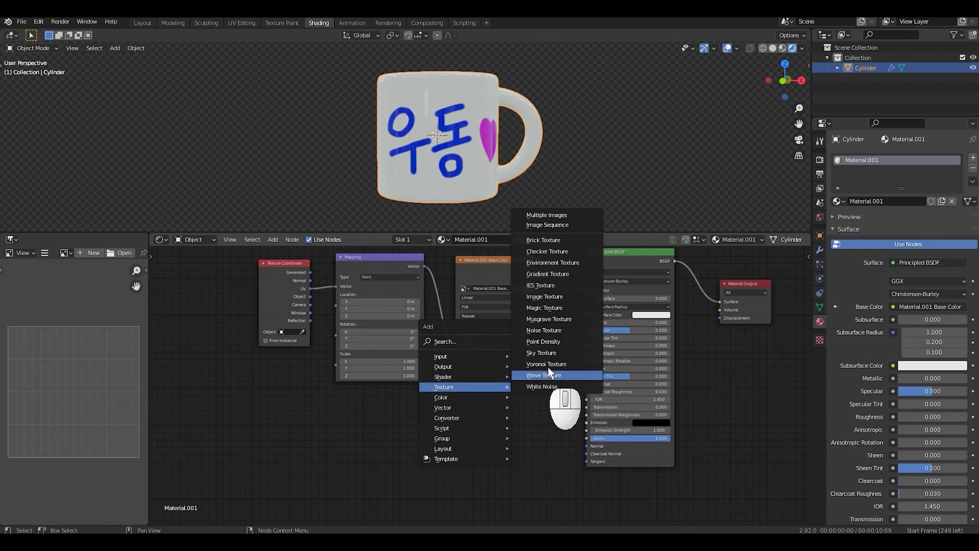
pyautogui.click(545, 296)
pyautogui.click(460, 366)
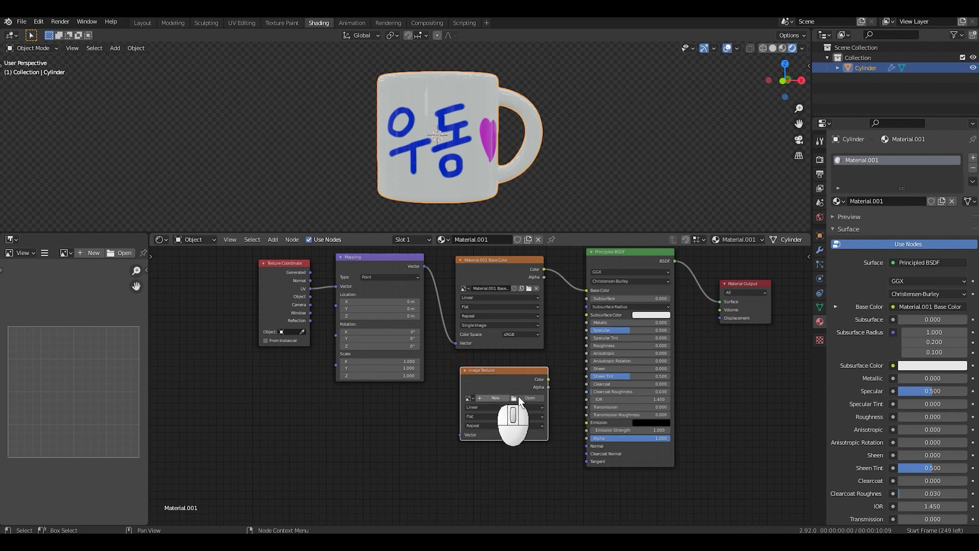
pyautogui.moveTo(425, 266); pyautogui.dragTo(461, 435)
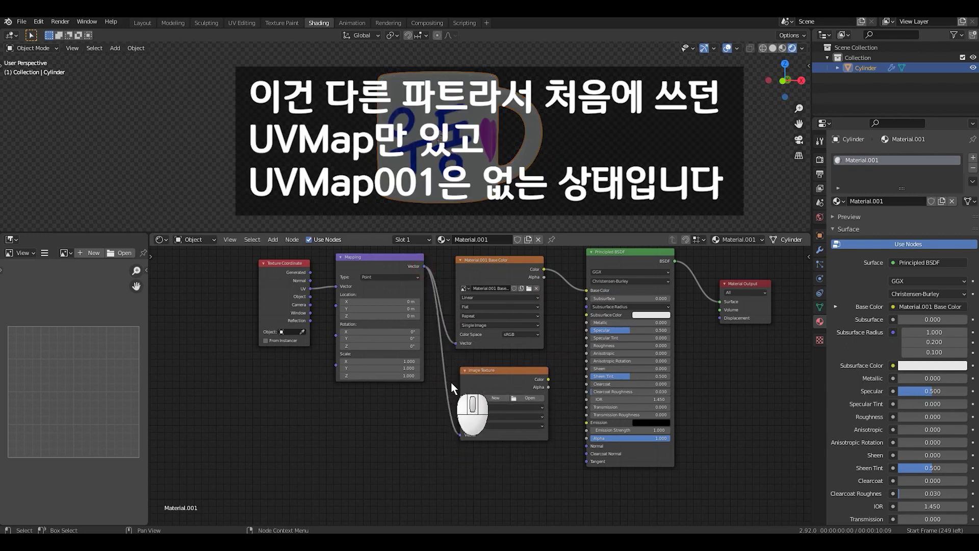
pyautogui.keyDown('ctrl'); pyautogui.moveTo(448, 362); pyautogui.dragTo(445, 295, button='right'); pyautogui.keyUp('ctrl')
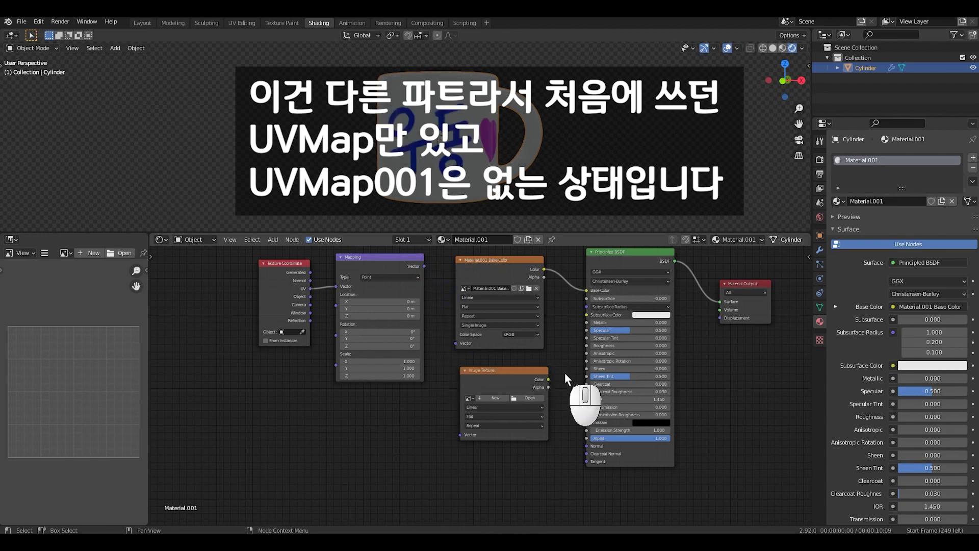
# - Shift the Texture Coordinate, Mapping and both image texture nodes away from the Principled BSDF to free space between them
pyautogui.scroll(-2, 565, 373)
pyautogui.moveTo(304, 277); pyautogui.dragTo(467, 329)
pyautogui.press('g')
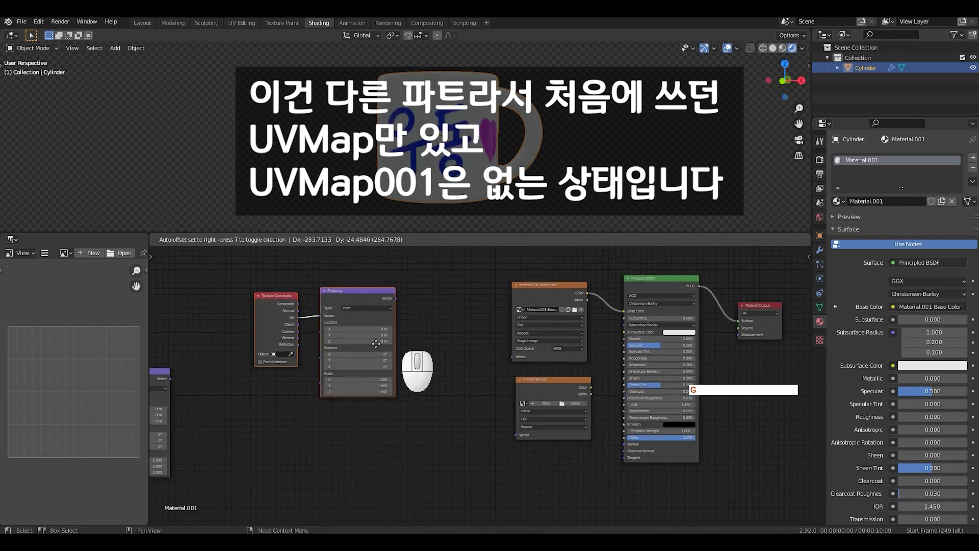
pyautogui.click(365, 342)
pyautogui.click(563, 384)
pyautogui.press('g')
pyautogui.click(485, 381)
pyautogui.click(559, 291)
pyautogui.press('g')
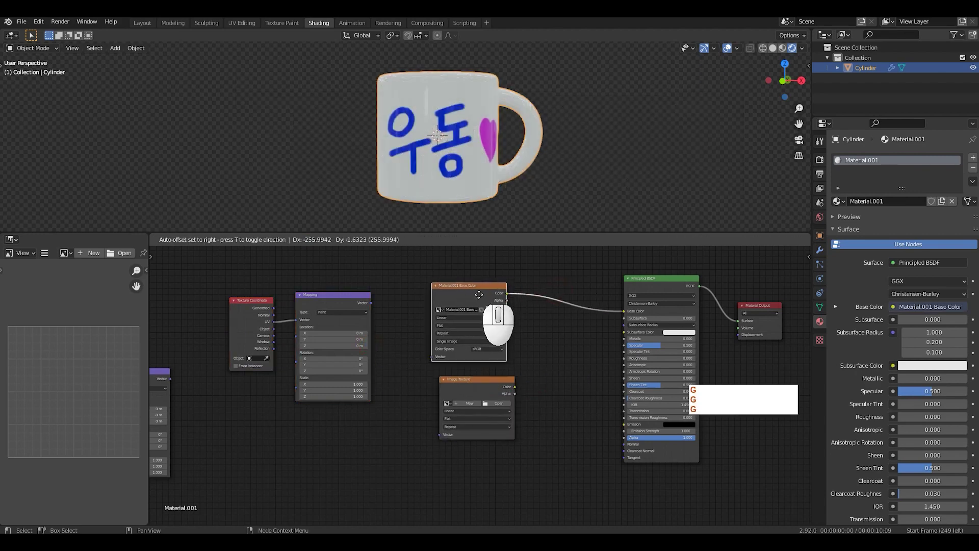
pyautogui.click(486, 290)
# - Load the image whose file name starts with 07b9f99c412af into the empty lower Image Texture node
pyautogui.scroll(4, 544, 381)
pyautogui.moveTo(544, 381)
pyautogui.mouseDown(button='middle')
pyautogui.moveTo(554, 381)
pyautogui.moveTo(531, 387)
pyautogui.mouseUp(button='middle')
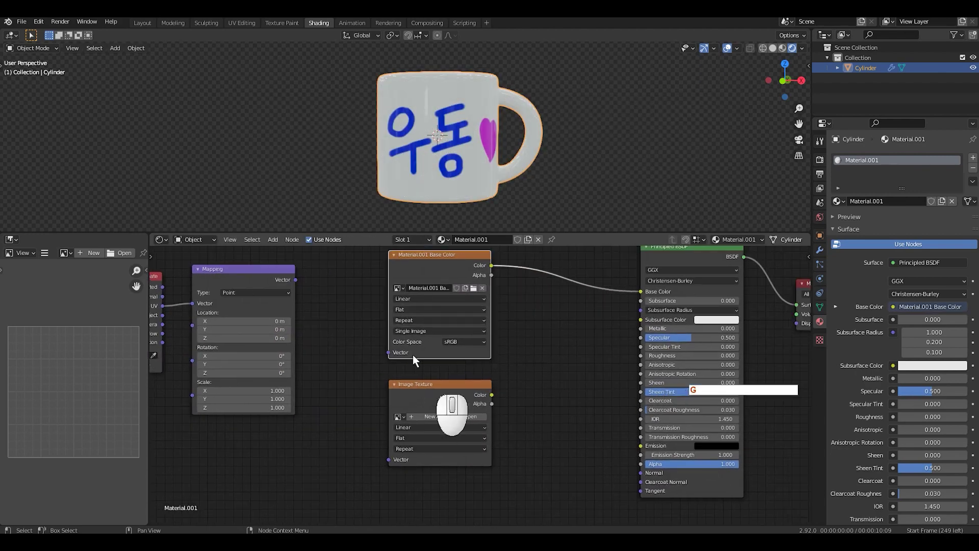
pyautogui.click(468, 417)
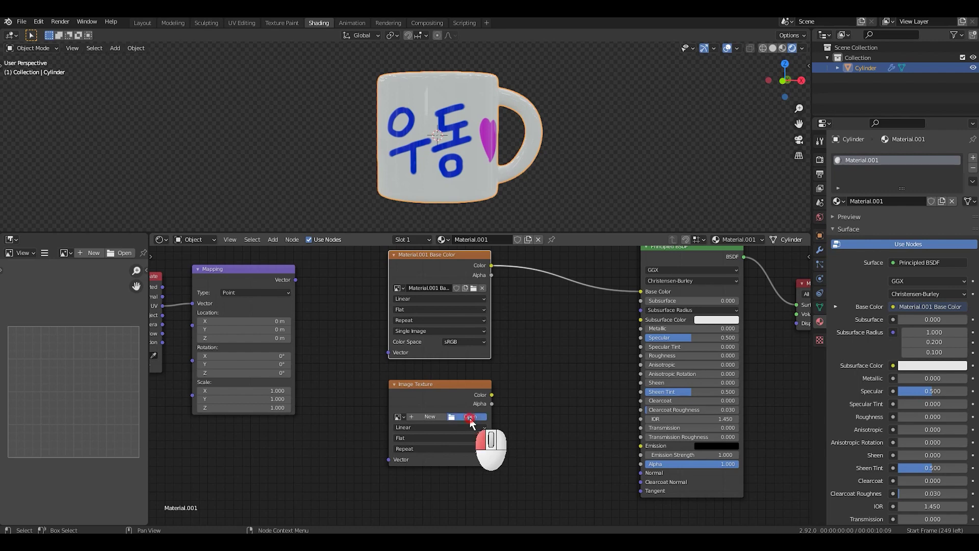
pyautogui.doubleClick(469, 220)
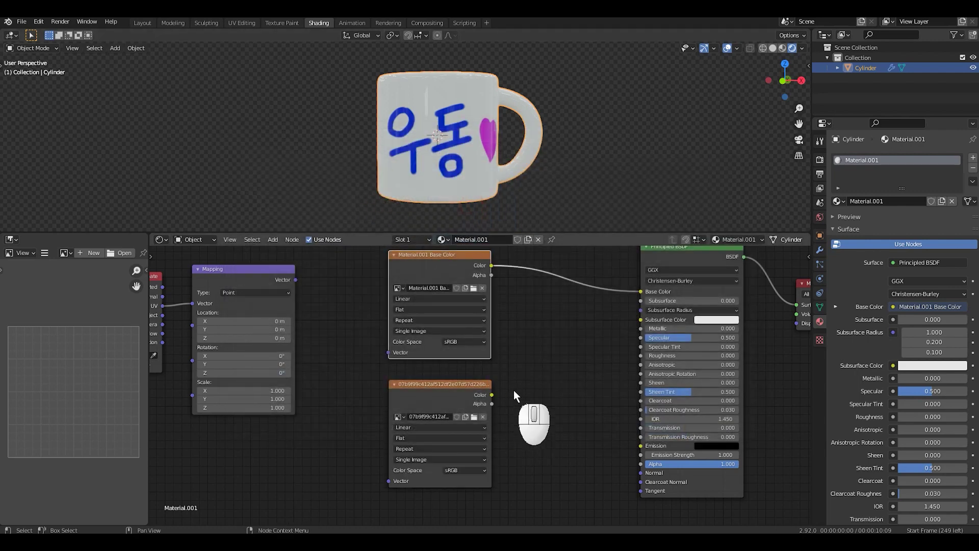
# - Insert a MixRGB node between the base color image and Principled BSDF, and connect the lower image's Color output to Color2
pyautogui.hotkey('shift', 'a')
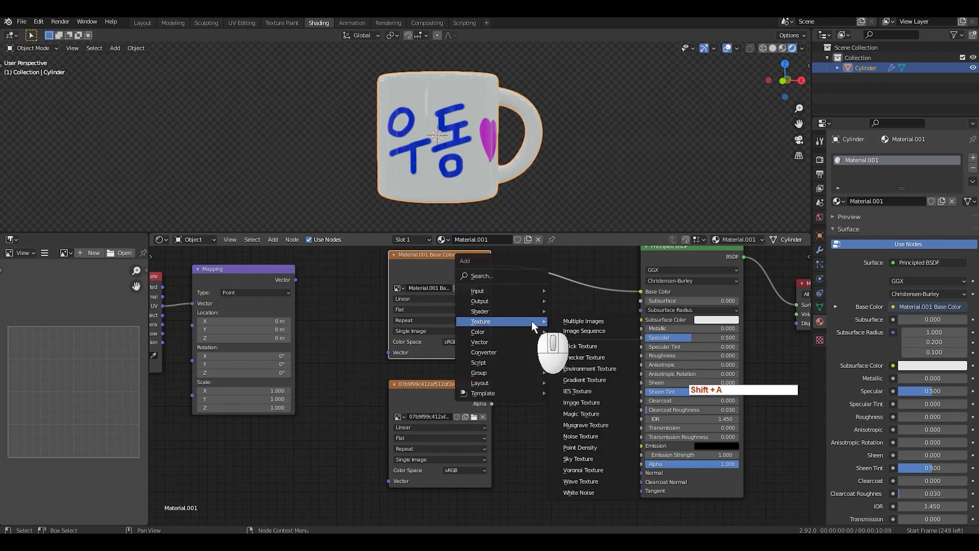
pyautogui.moveTo(478, 333)
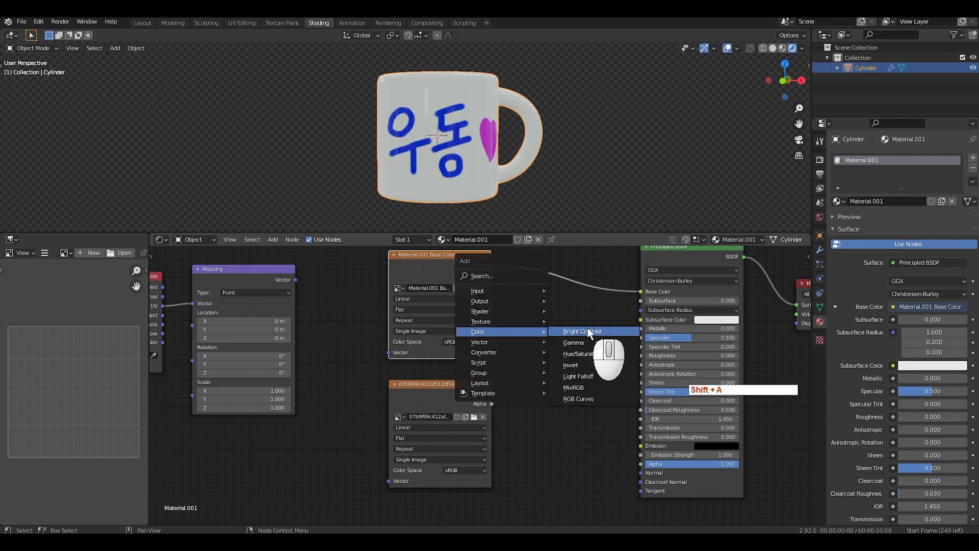
pyautogui.click(578, 389)
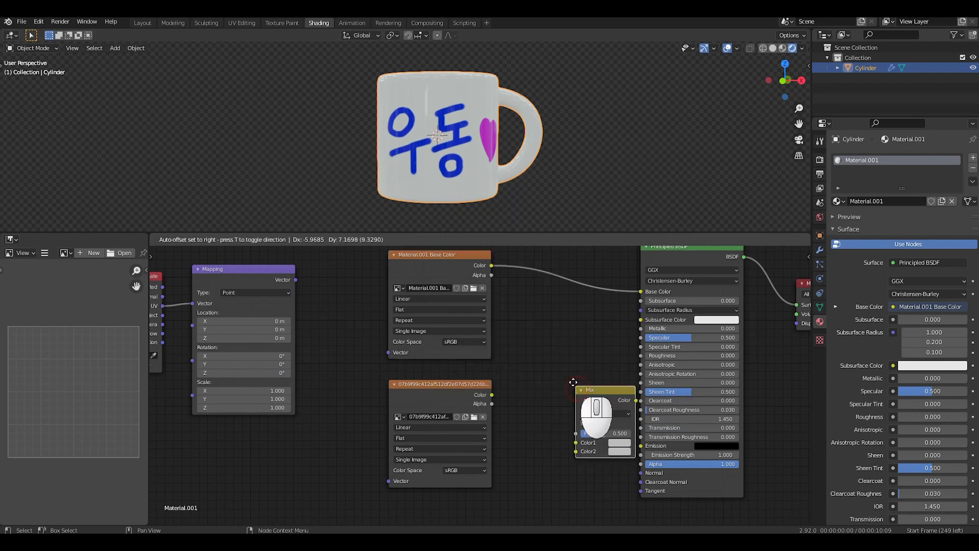
pyautogui.click(543, 276)
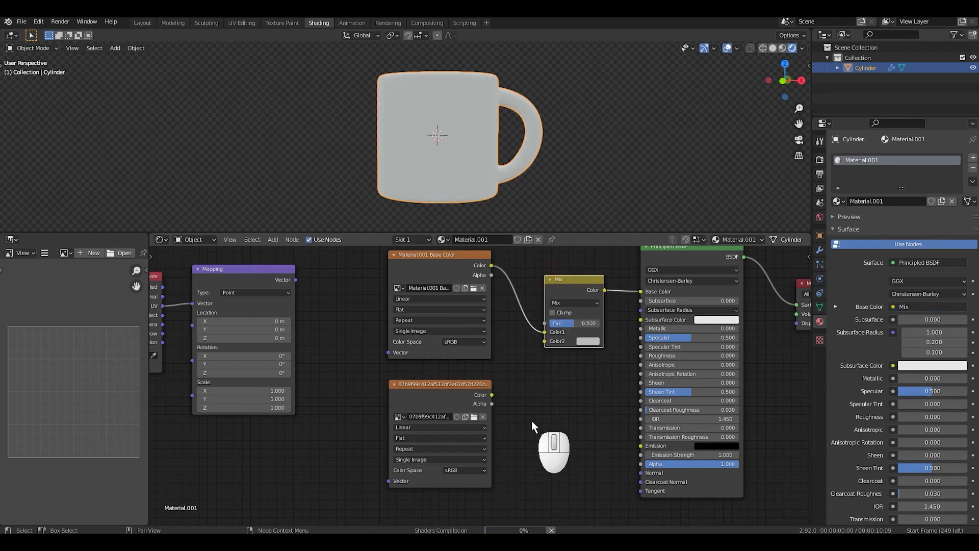
pyautogui.moveTo(492, 394); pyautogui.dragTo(545, 341)
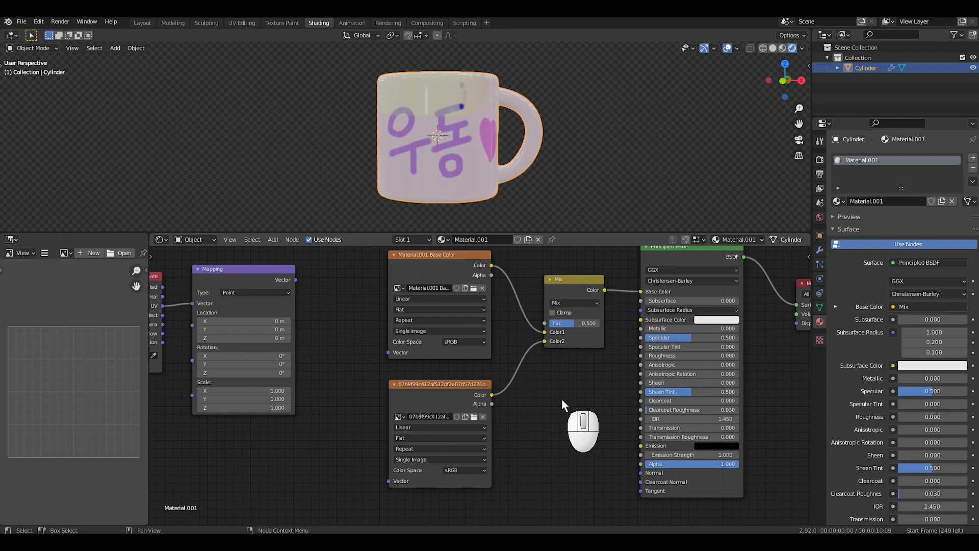
# - Set the MixRGB node's blend mode to Multiply and its Fac to 1.000, checking the blend on the mug
pyautogui.moveTo(464, 134); pyautogui.dragTo(448, 81, button='middle')
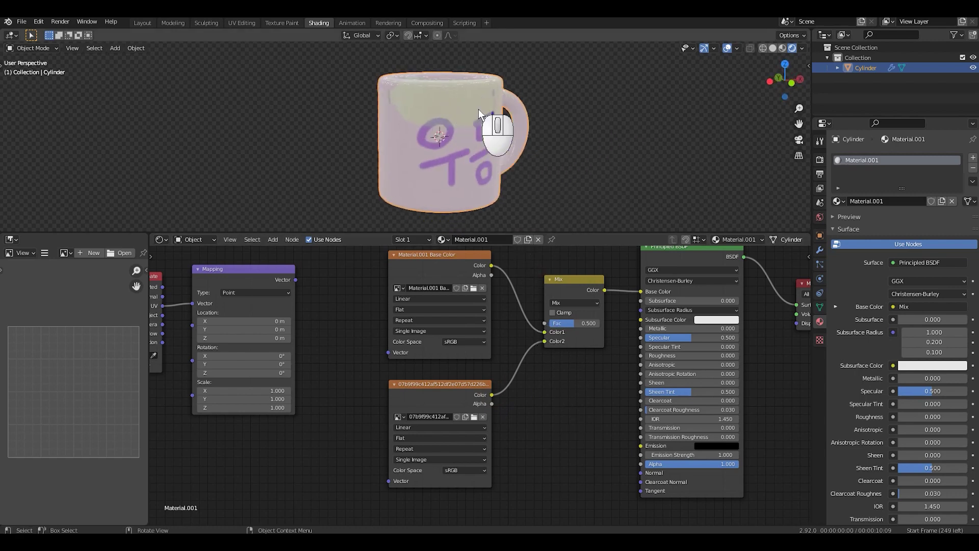
pyautogui.scroll(2, 520, 175)
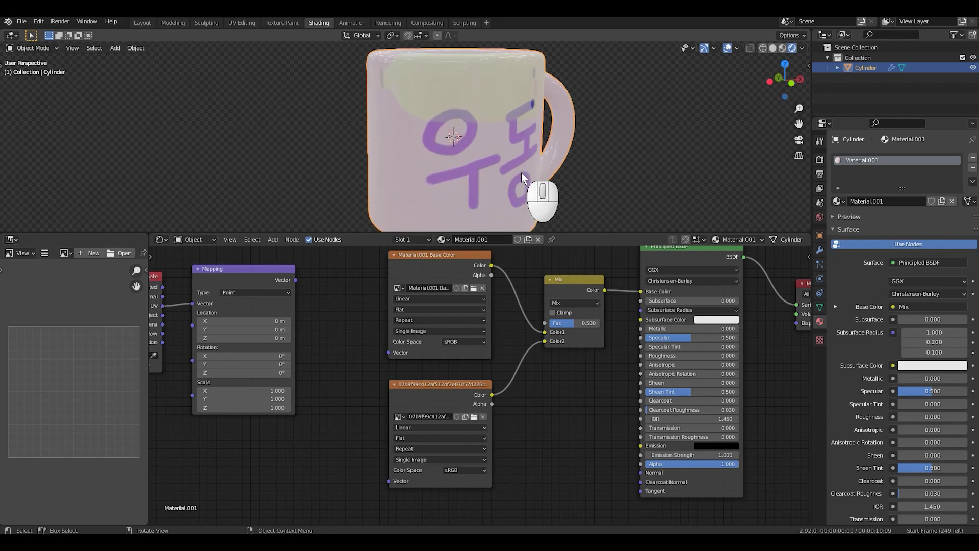
pyautogui.click(578, 303)
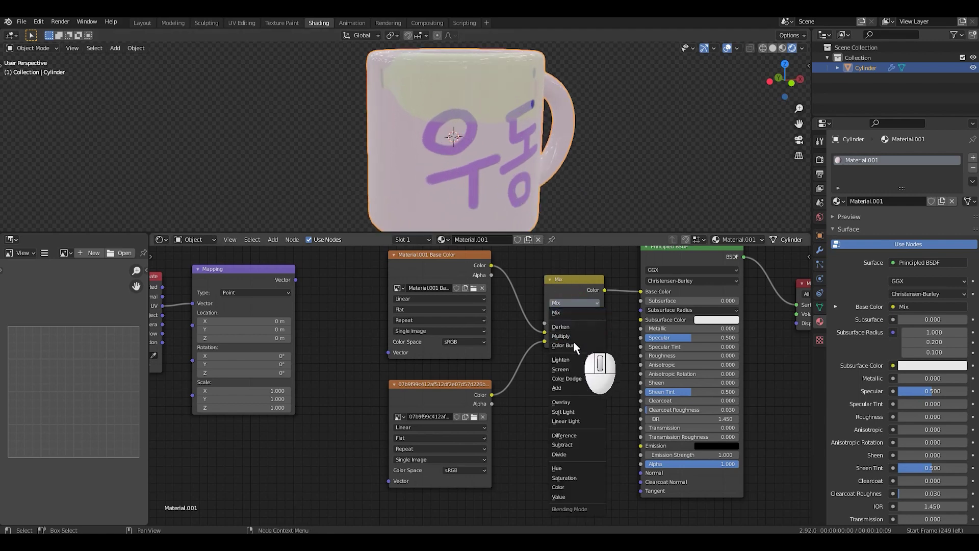
pyautogui.click(561, 336)
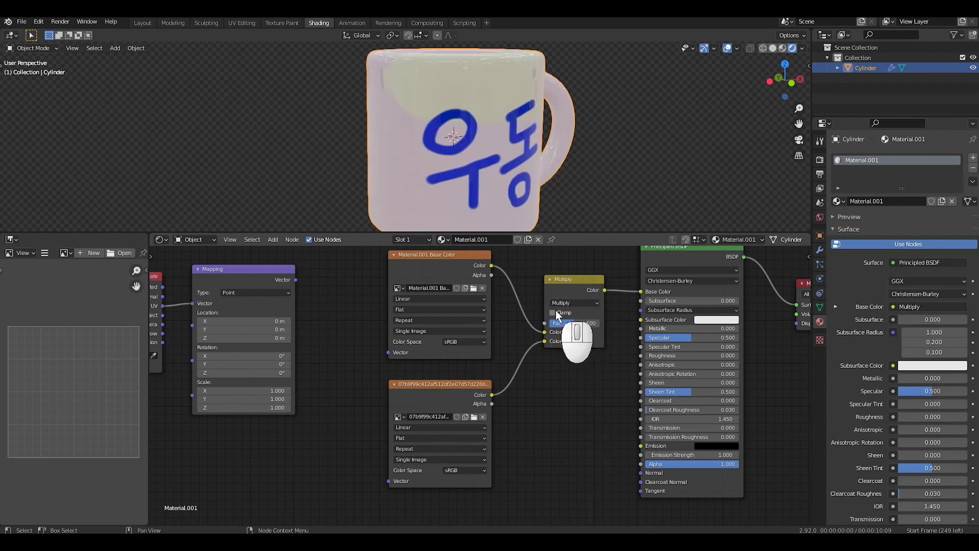
pyautogui.moveTo(530, 183); pyautogui.dragTo(483, 155, button='middle')
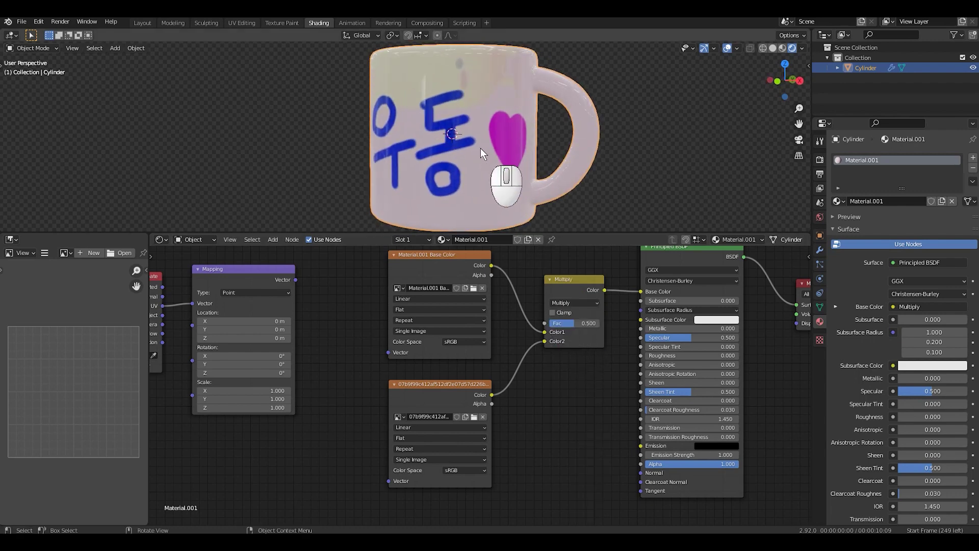
pyautogui.scroll(2, 479, 140)
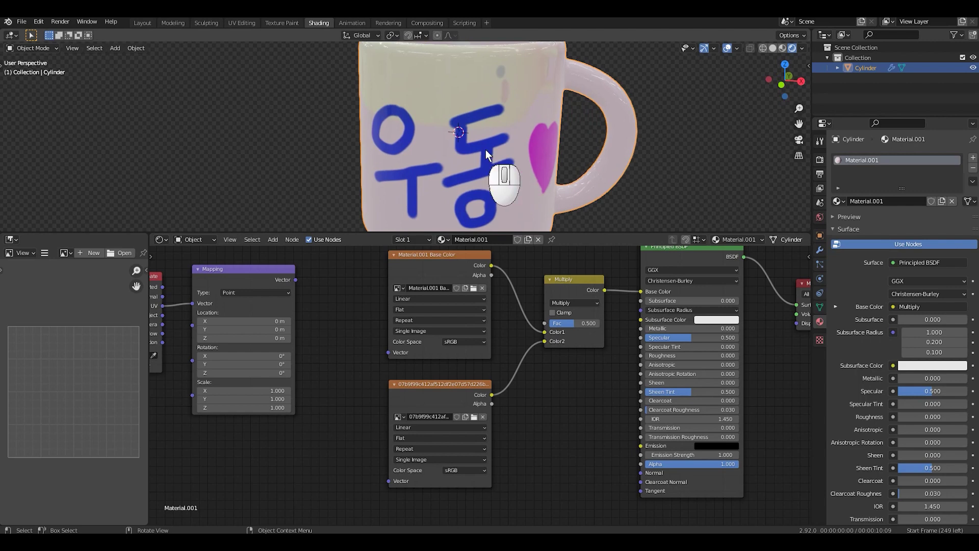
pyautogui.moveTo(570, 329); pyautogui.dragTo(613, 334)
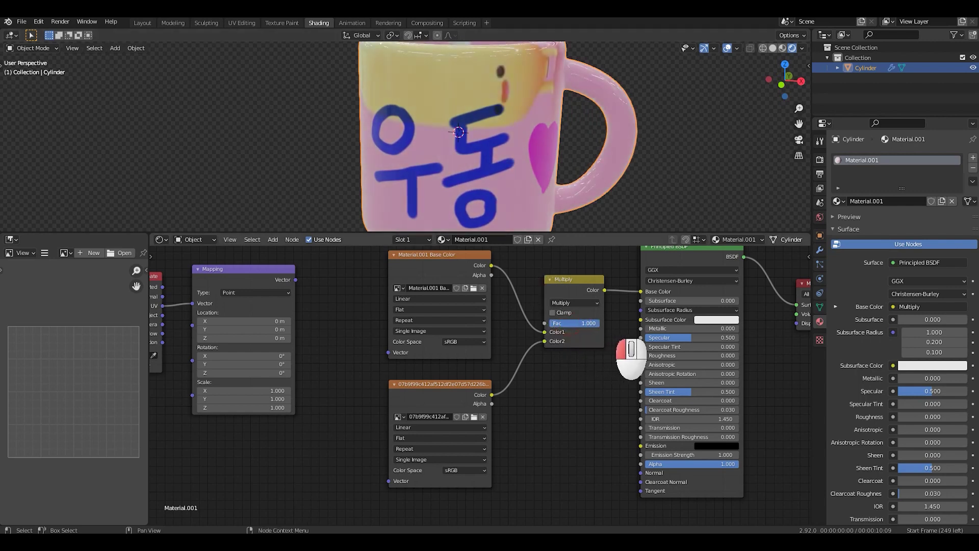
pyautogui.scroll(-3, 510, 163)
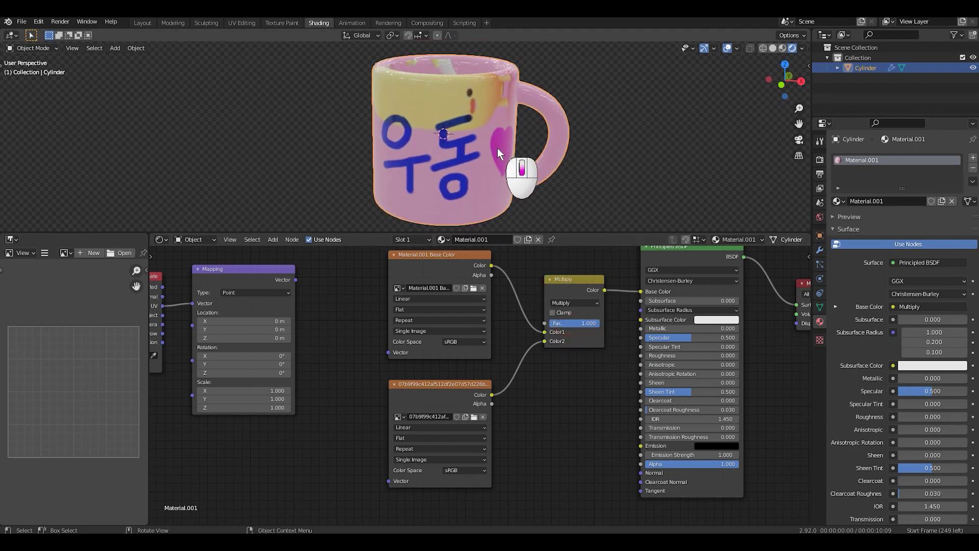
pyautogui.moveTo(497, 148); pyautogui.dragTo(418, 161, button='middle')
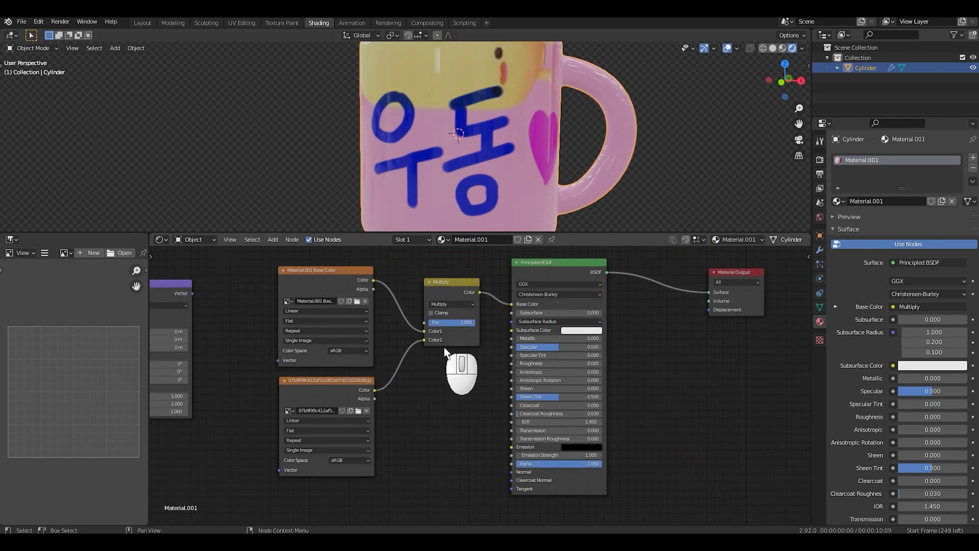
# - Delete the Multiply node and connect the base color image's Color output directly to the Principled BSDF's Base Color
pyautogui.click(454, 283)
pyautogui.press('x')
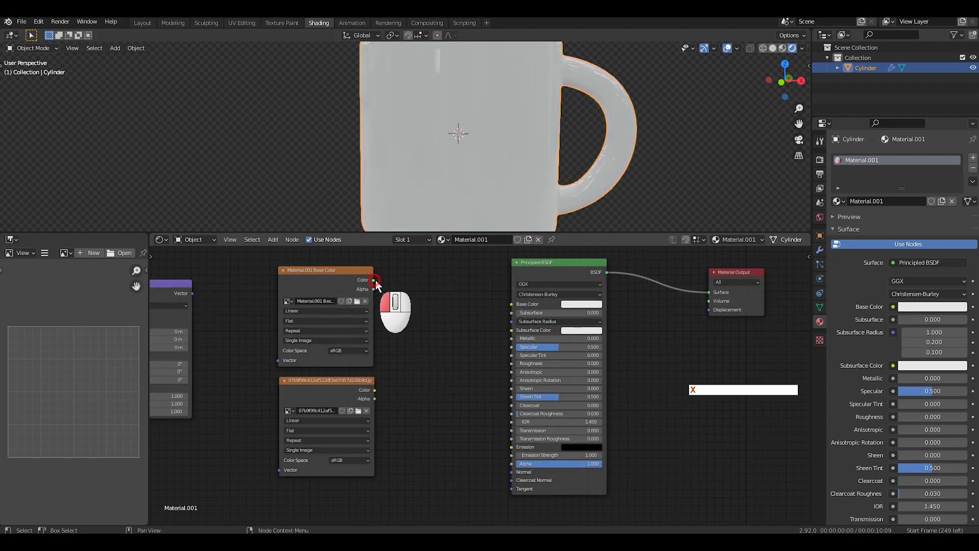
pyautogui.moveTo(373, 280); pyautogui.dragTo(512, 304)
# - Duplicate the Principled BSDF node and place the copy below the original
pyautogui.moveTo(527, 339); pyautogui.dragTo(577, 328, button='middle')
pyautogui.scroll(-4, 457, 351)
pyautogui.moveTo(459, 337); pyautogui.dragTo(471, 317, button='middle')
pyautogui.click(522, 267)
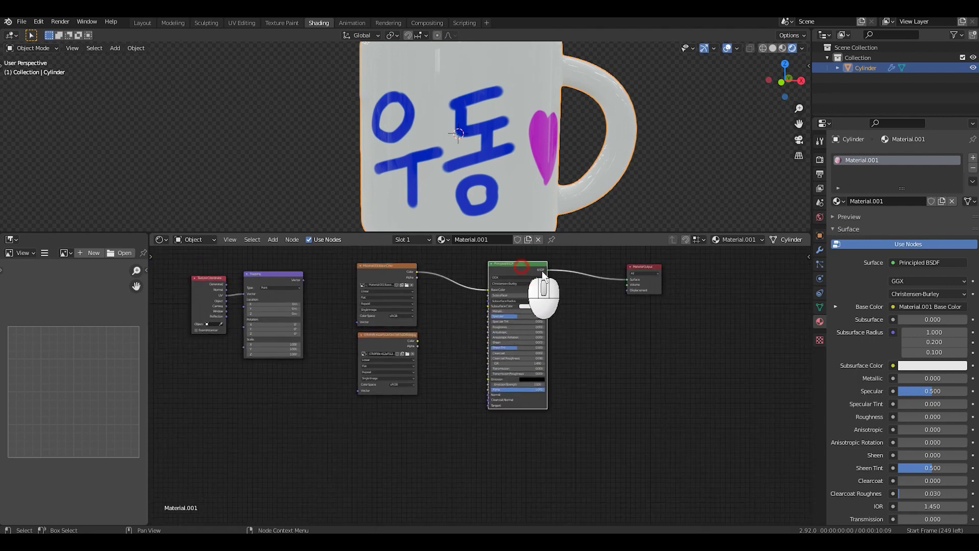
pyautogui.hotkey('shift', 'd')
pyautogui.click(545, 429)
# - Connect the lower image texture's Color output to the duplicated Principled BSDF's Base Color, with the image node placed beside it
pyautogui.moveTo(481, 400); pyautogui.dragTo(448, 394, button='middle')
pyautogui.scroll(3, 498, 367)
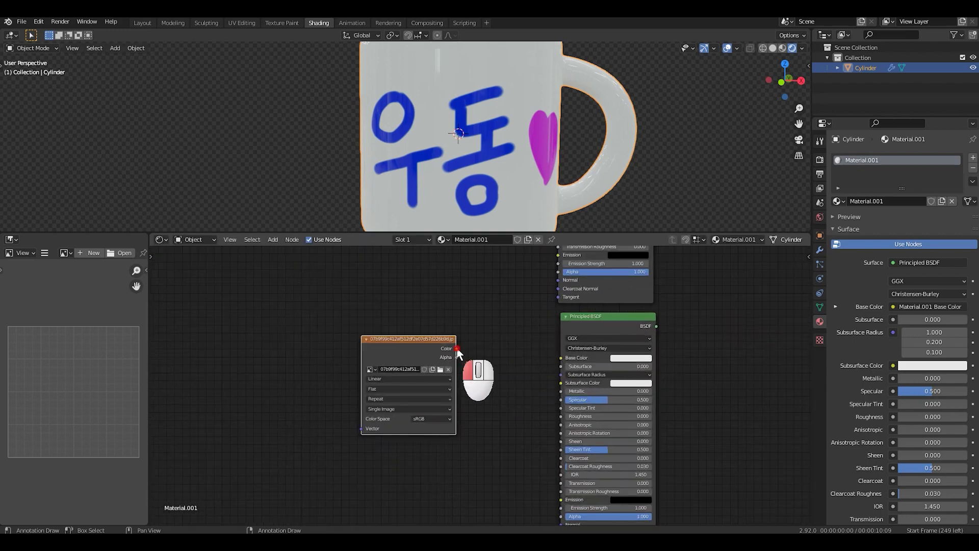
pyautogui.moveTo(457, 349); pyautogui.dragTo(562, 357)
pyautogui.moveTo(440, 341); pyautogui.dragTo(444, 355)
pyautogui.scroll(-4, 651, 344)
# - Move the Material Output node farther from the two Principled BSDF nodes to make room for another node
pyautogui.moveTo(650, 346); pyautogui.dragTo(542, 432, button='middle')
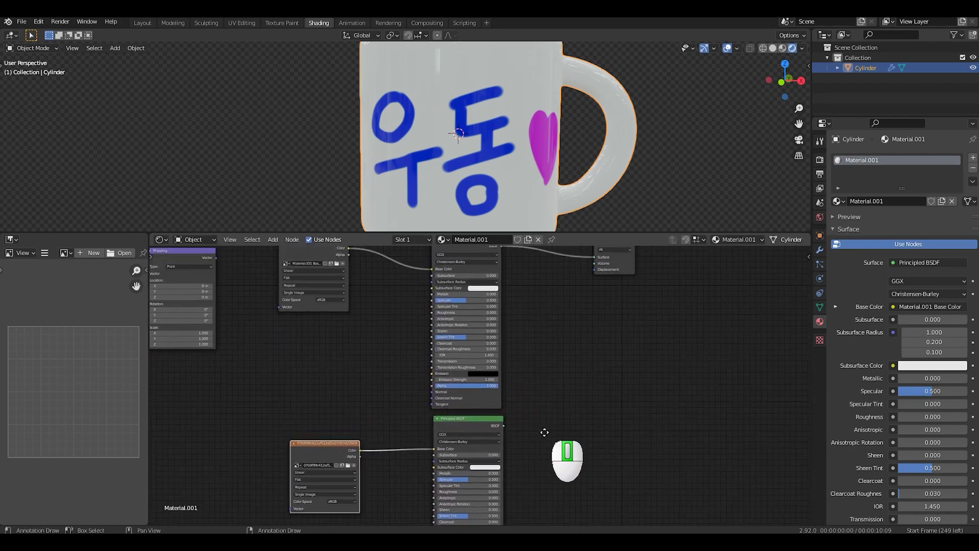
pyautogui.scroll(-2, 548, 418)
pyautogui.moveTo(560, 387); pyautogui.dragTo(551, 401, button='middle')
pyautogui.scroll(1, 554, 393)
pyautogui.click(597, 289)
pyautogui.press('g')
pyautogui.click(671, 380)
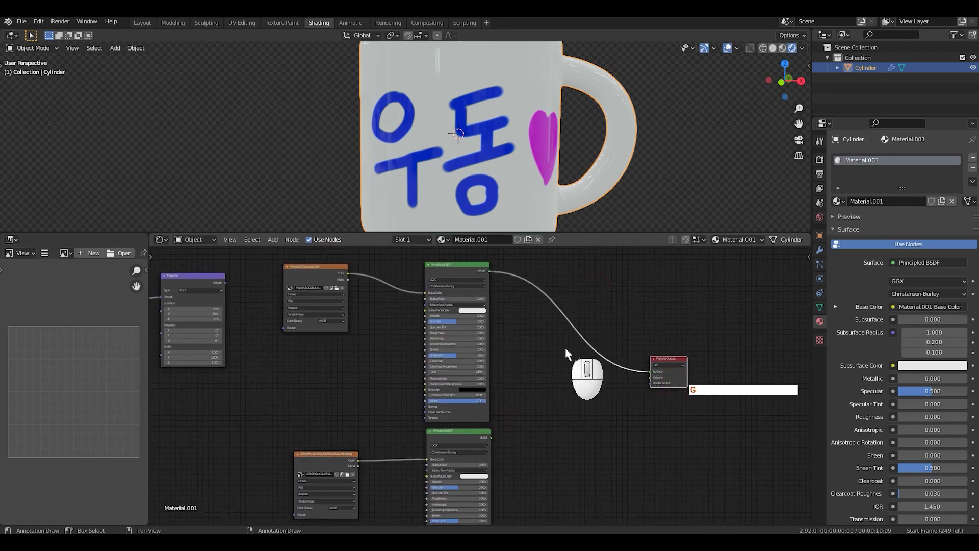
# - Insert a Mix Shader before the Material Output and connect the lower Principled BSDF to its second Shader input
pyautogui.hotkey('shift', 'a')
pyautogui.moveTo(509, 325)
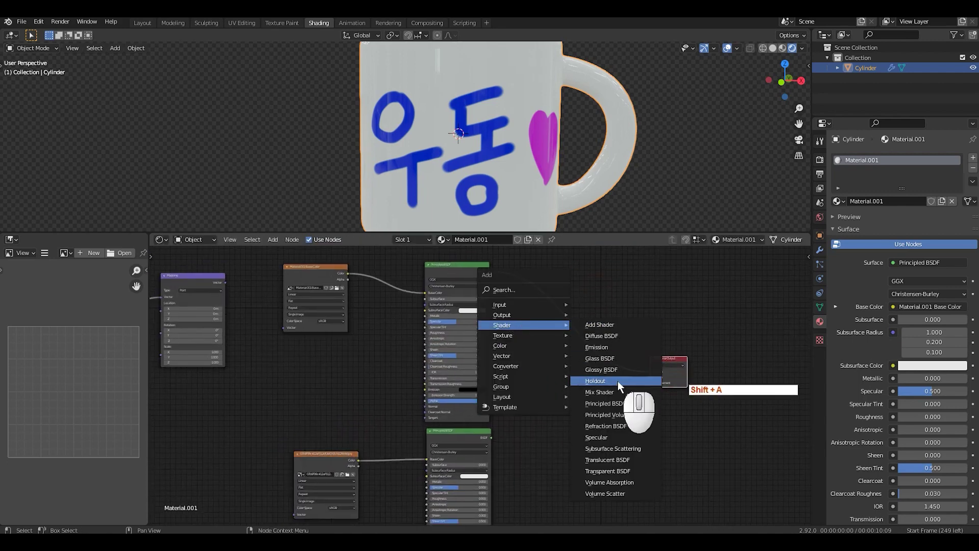
pyautogui.click(603, 393)
pyautogui.click(567, 361)
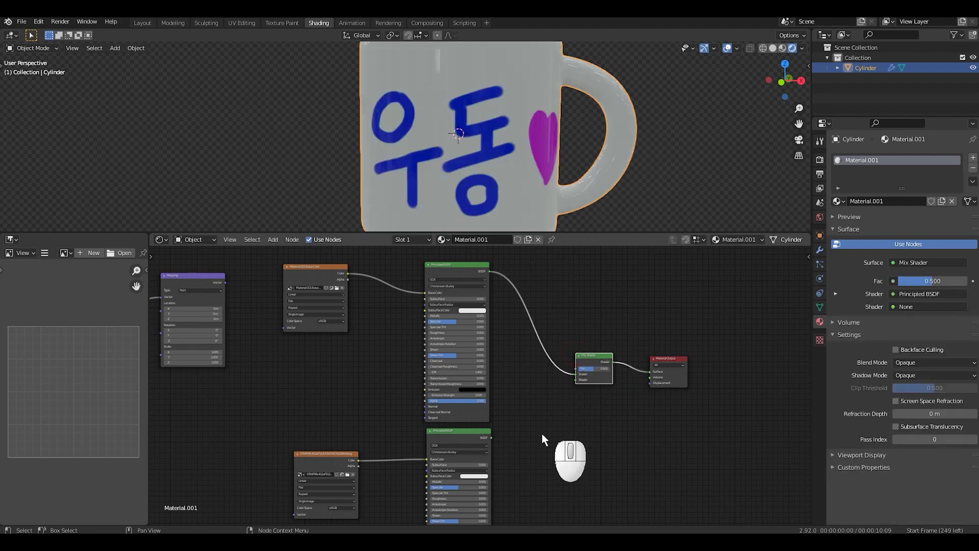
pyautogui.moveTo(491, 437); pyautogui.dragTo(577, 380)
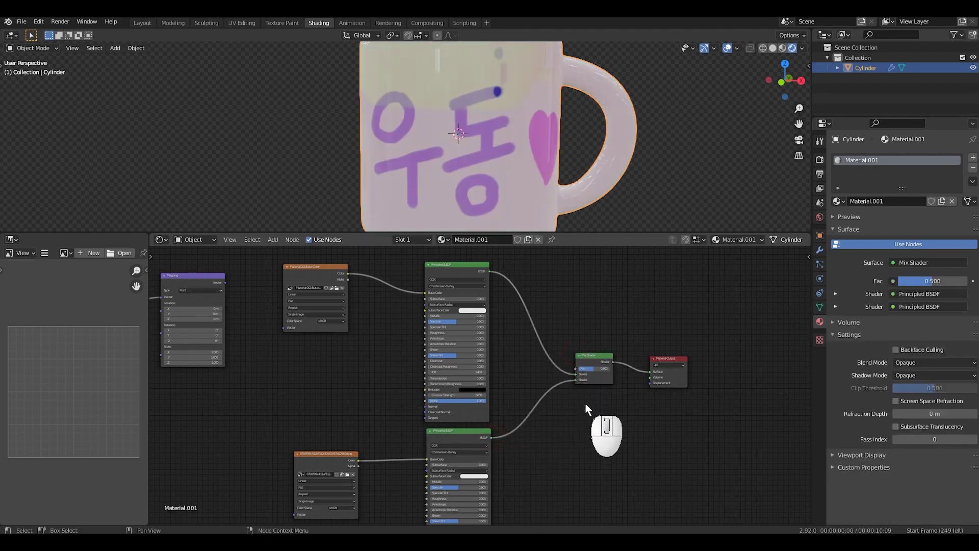
# - Connect the base color image's Color output to the Mix Shader's Fac input and check the mug up close
pyautogui.moveTo(586, 403); pyautogui.dragTo(614, 412, button='middle')
pyautogui.scroll(2, 590, 384)
pyautogui.moveTo(651, 397)
pyautogui.mouseDown()
pyautogui.moveTo(614, 397)
pyautogui.moveTo(696, 397)
pyautogui.moveTo(648, 396)
pyautogui.mouseUp()
pyautogui.press('Escape')
pyautogui.moveTo(359, 286)
pyautogui.mouseDown()
pyautogui.moveTo(614, 402)
pyautogui.moveTo(626, 396)
pyautogui.mouseUp()
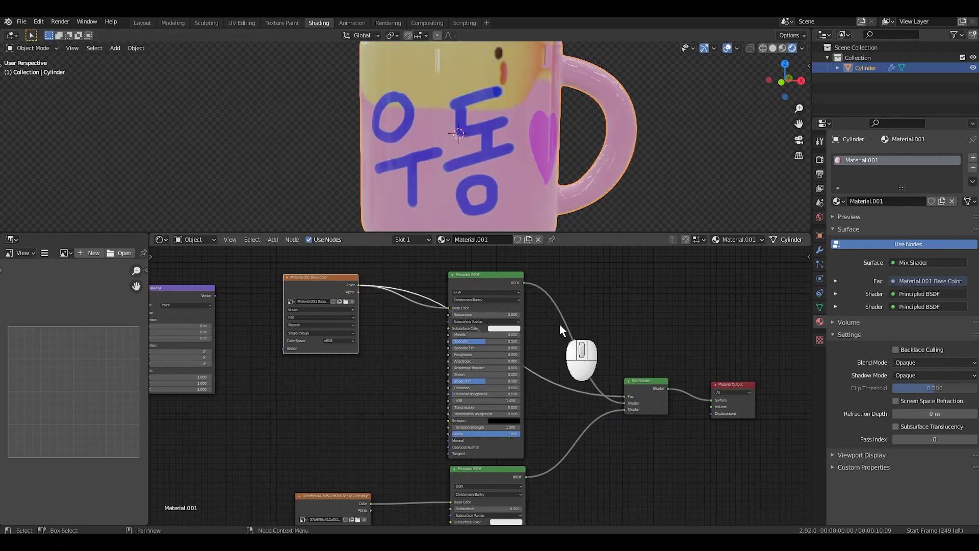
pyautogui.moveTo(512, 171); pyautogui.dragTo(615, 137, button='middle')
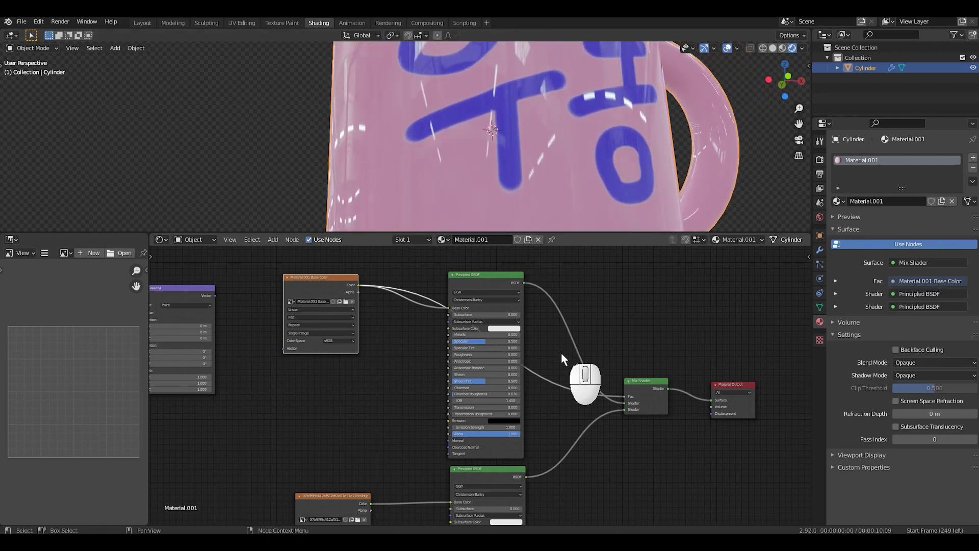
pyautogui.scroll(-3, 561, 353)
# - Try a Roughness of 1.000 on the upper Principled BSDF, then return it to 0.000
pyautogui.moveTo(567, 335); pyautogui.dragTo(583, 406, button='middle')
pyautogui.scroll(5, 608, 298)
pyautogui.scroll(1, 607, 298)
pyautogui.scroll(-4, 605, 301)
pyautogui.scroll(1, 583, 406)
pyautogui.scroll(-2, 584, 401)
pyautogui.scroll(4, 585, 401)
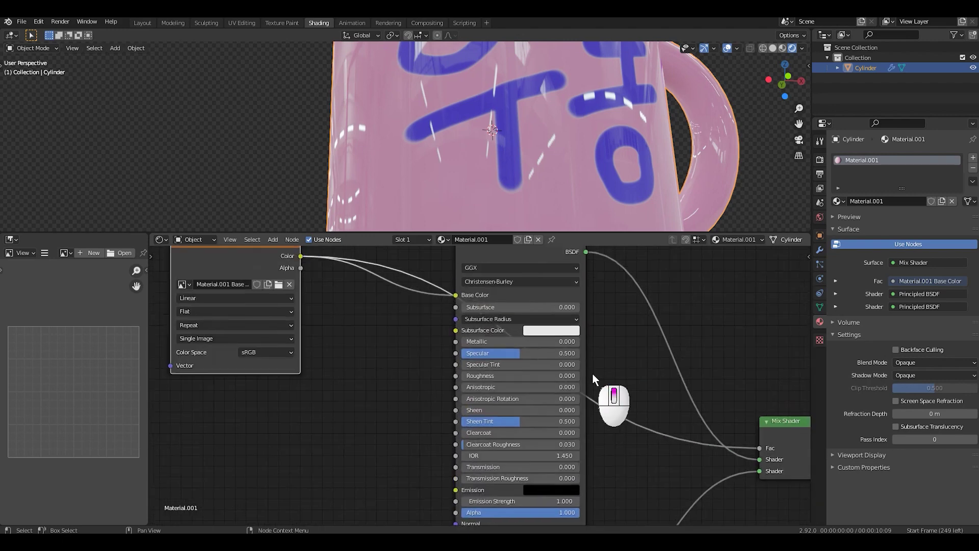
pyautogui.moveTo(479, 373); pyautogui.dragTo(608, 372)
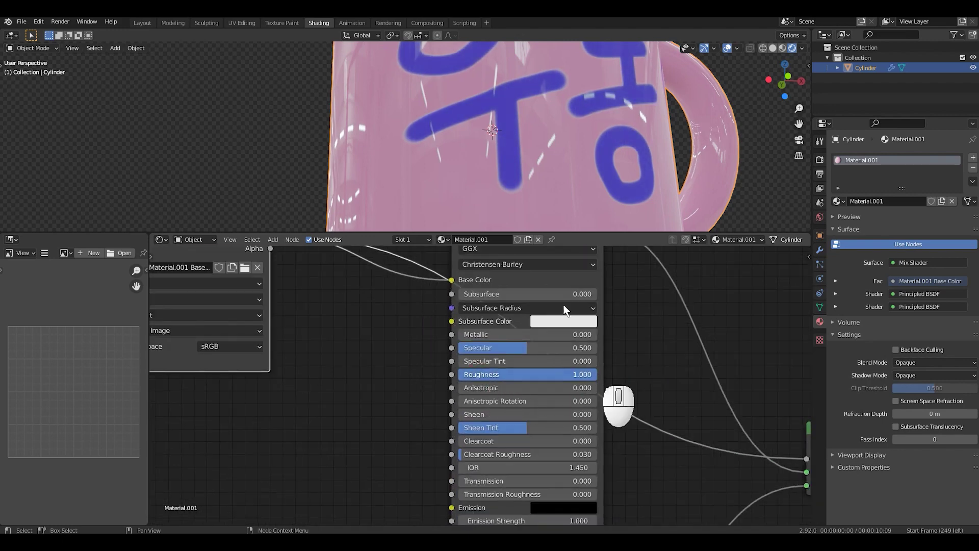
pyautogui.moveTo(539, 111); pyautogui.dragTo(544, 145, button='middle')
pyautogui.moveTo(551, 381); pyautogui.dragTo(375, 380)
# - Set the upper Principled BSDF's Metallic to 0.955 and inspect the reflections on the lettering and heart
pyautogui.moveTo(490, 334); pyautogui.dragTo(574, 338)
pyautogui.moveTo(563, 197); pyautogui.dragTo(580, 145, button='middle')
pyautogui.scroll(5, 556, 143)
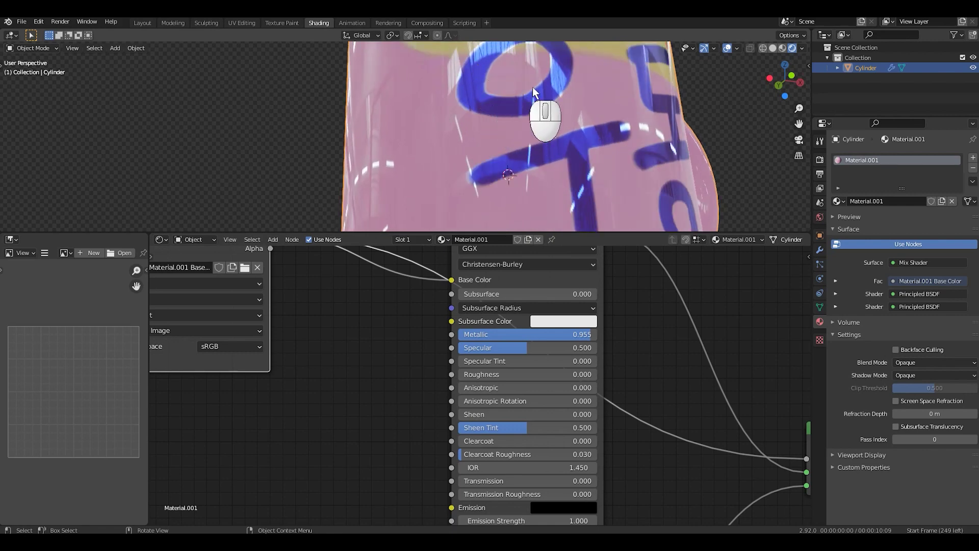
pyautogui.scroll(-5, 574, 98)
pyautogui.moveTo(616, 147); pyautogui.dragTo(584, 164, button='middle')
pyautogui.scroll(-3, 572, 173)
pyautogui.moveTo(542, 192); pyautogui.dragTo(576, 173, button='middle')
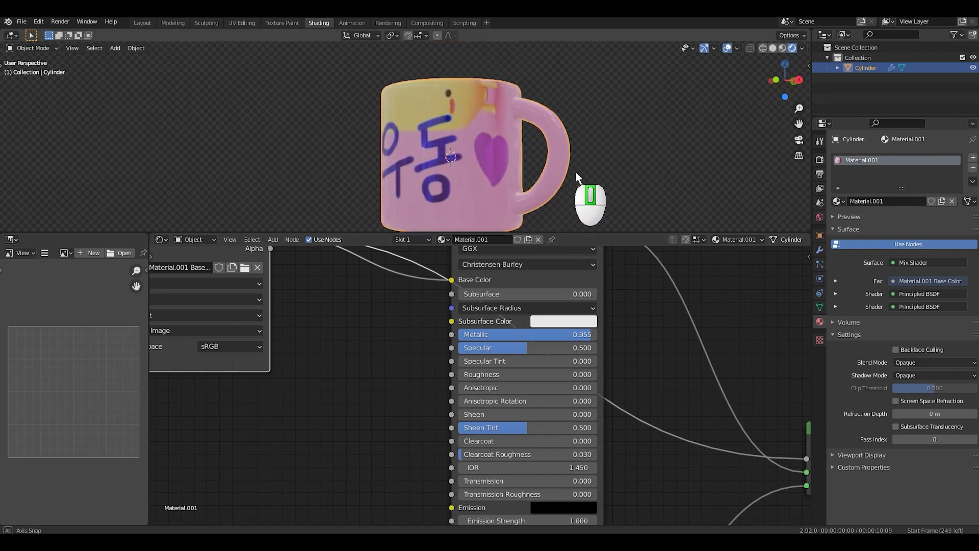
# - Examine both Principled BSDF nodes and their connections into the Mix Shader
pyautogui.scroll(-3, 590, 389)
pyautogui.moveTo(590, 389); pyautogui.dragTo(580, 514, button='middle')
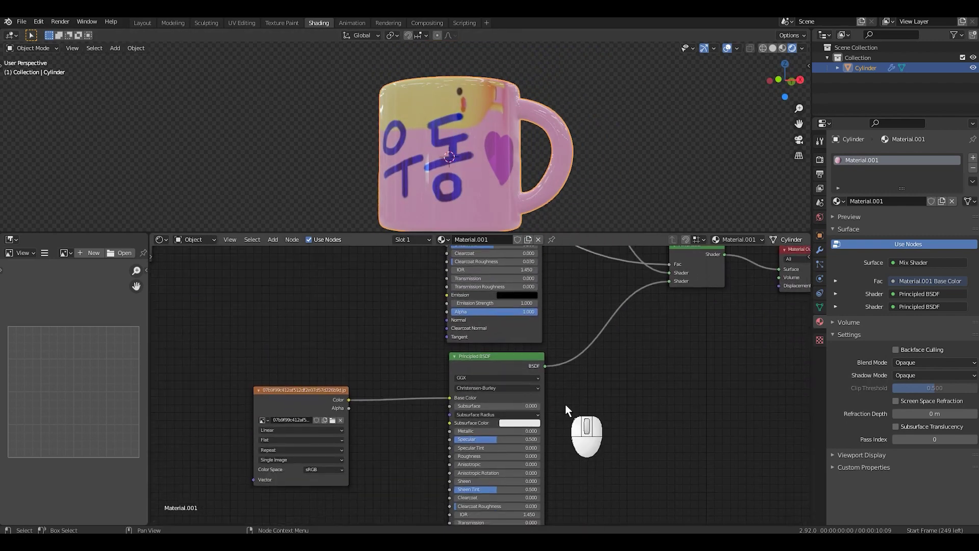
pyautogui.moveTo(573, 411); pyautogui.dragTo(588, 339, button='middle')
pyautogui.scroll(3, 586, 337)
pyautogui.scroll(-4, 603, 310)
pyautogui.moveTo(608, 295); pyautogui.dragTo(629, 468, button='middle')
pyautogui.scroll(5, 614, 343)
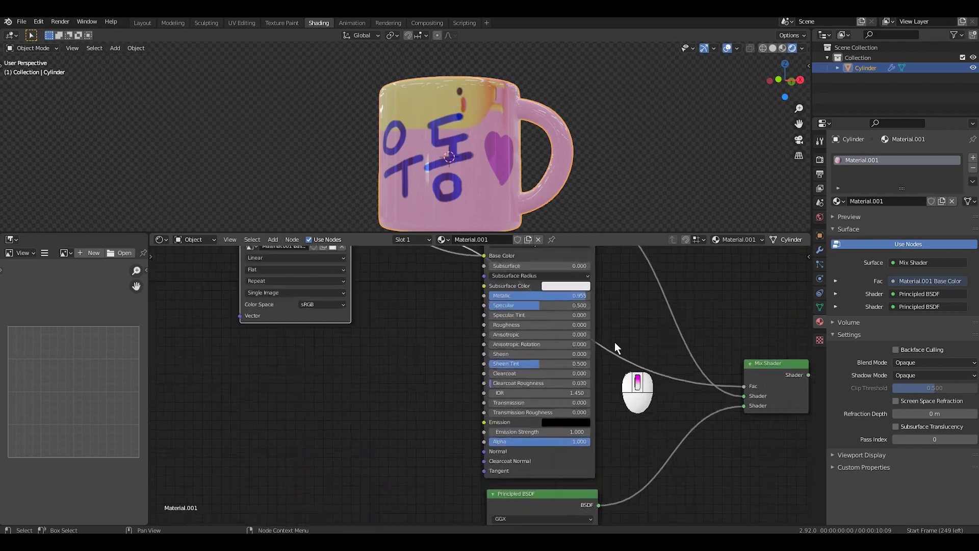
# - Reduce the upper Principled BSDF's Metallic to zero
pyautogui.moveTo(598, 280); pyautogui.dragTo(460, 281)
pyautogui.scroll(-5, 658, 434)
pyautogui.moveTo(647, 443); pyautogui.dragTo(649, 304, button='middle')
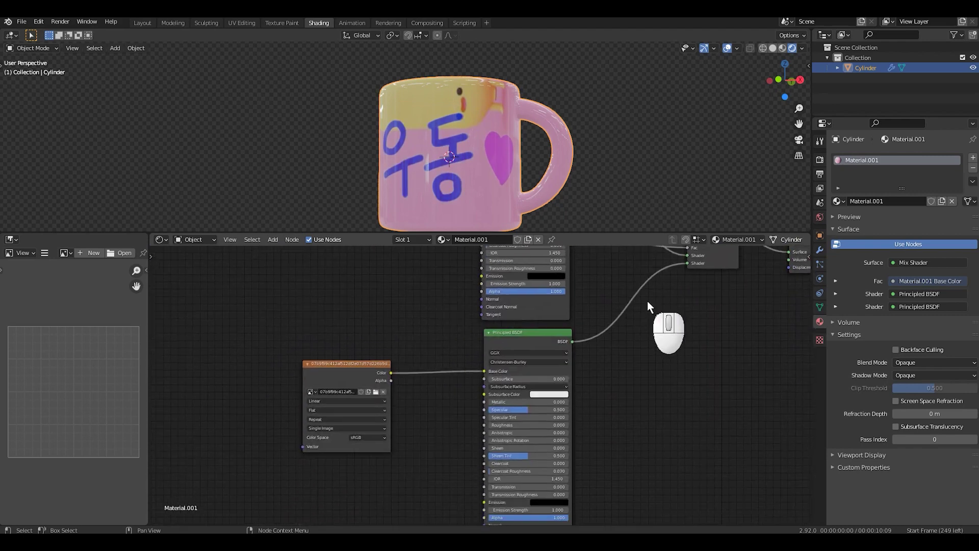
# - Try a Metallic of 1.000 on the lower Principled BSDF, then bring it back to zero
pyautogui.scroll(6, 647, 321)
pyautogui.moveTo(510, 411); pyautogui.dragTo(618, 411)
pyautogui.moveTo(539, 187); pyautogui.dragTo(570, 116, button='middle')
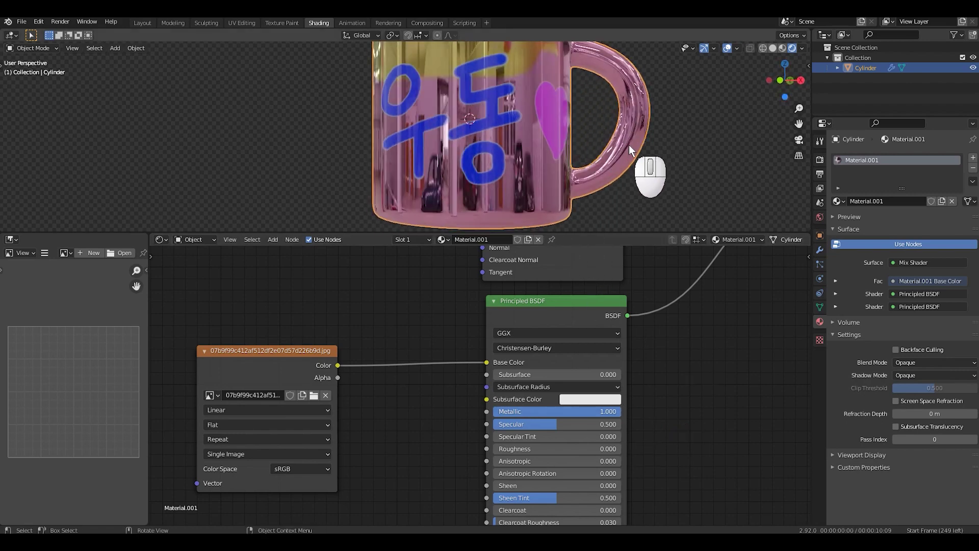
pyautogui.scroll(-1, 684, 337)
pyautogui.moveTo(604, 410); pyautogui.dragTo(494, 414)
pyautogui.scroll(-5, 687, 316)
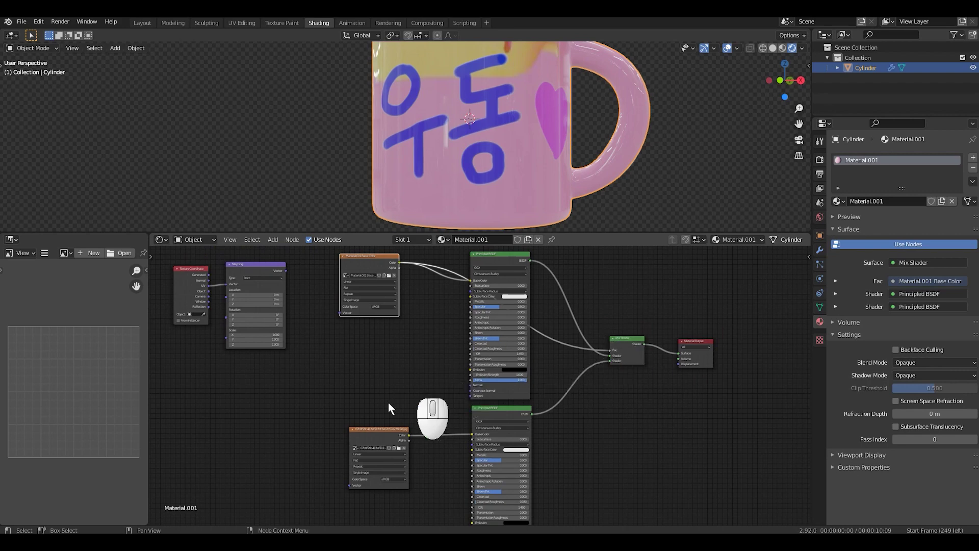
# - Move the lower Image Texture node slightly up, closer to the base color image node
pyautogui.moveTo(382, 432); pyautogui.dragTo(379, 408)
pyautogui.scroll(-2, 596, 151)
pyautogui.moveTo(595, 150); pyautogui.dragTo(594, 178, button='middle')
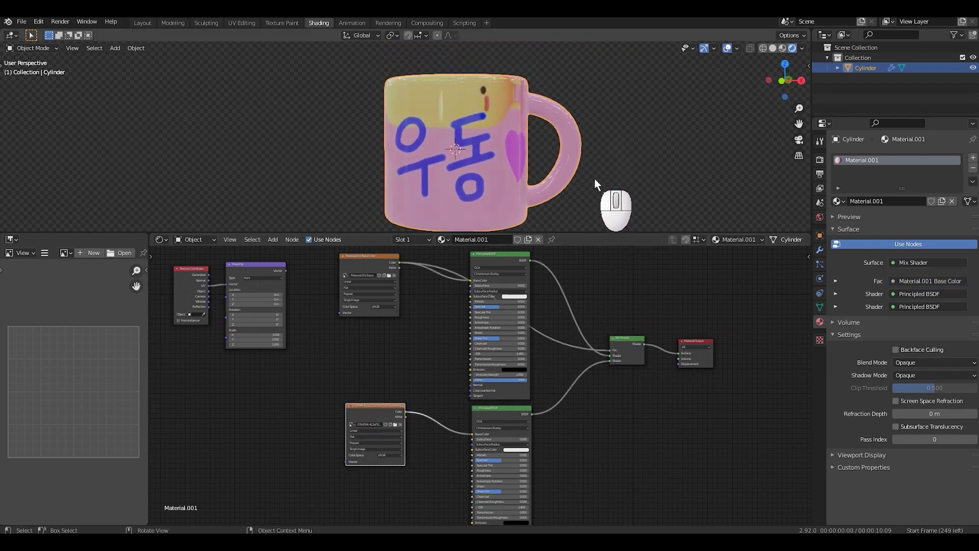
# - Switch to the Layout workspace and show the mug in rendered shading from a raised front angle
pyautogui.press('KP_1')
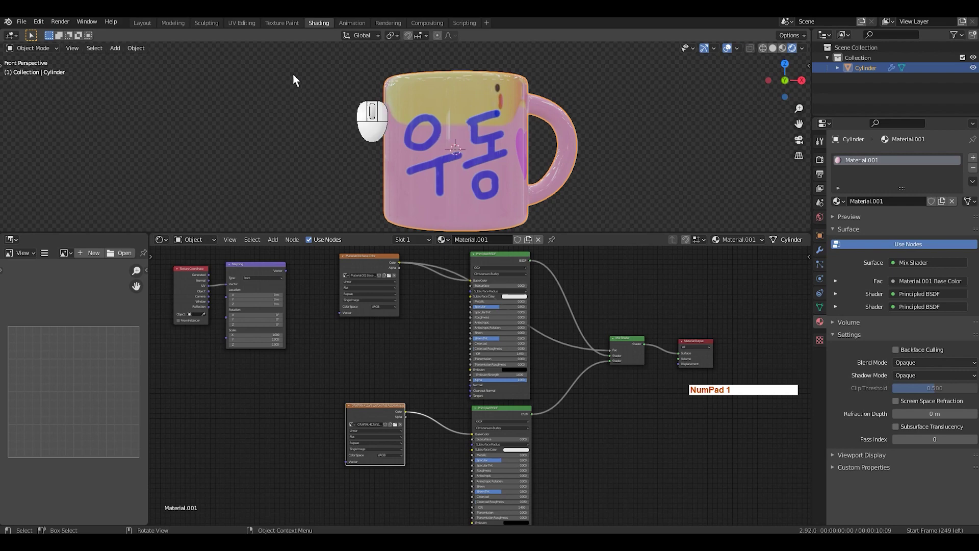
pyautogui.click(144, 23)
pyautogui.click(792, 48)
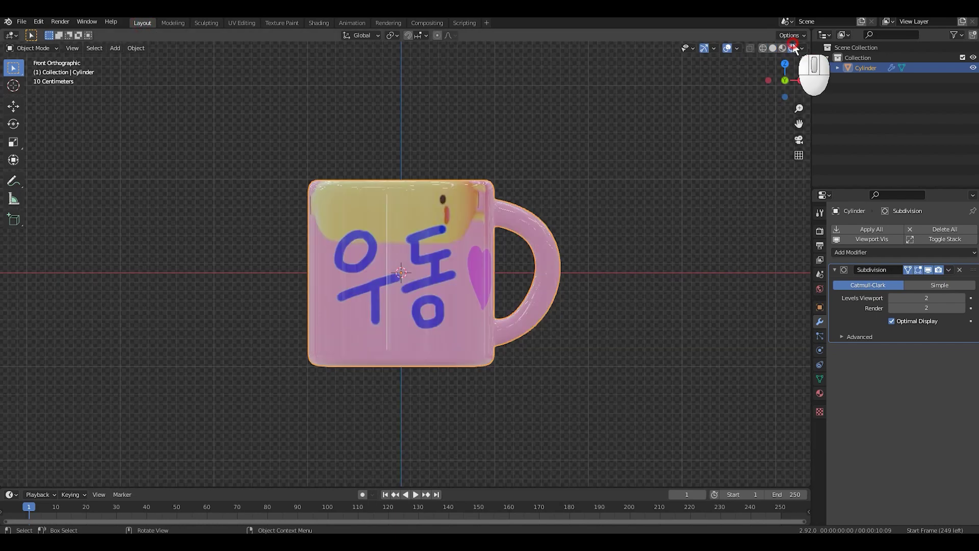
pyautogui.scroll(-2, 564, 215)
pyautogui.moveTo(564, 216)
pyautogui.mouseDown(button='middle')
pyautogui.moveTo(578, 293)
pyautogui.moveTo(558, 291)
pyautogui.mouseUp(button='middle')
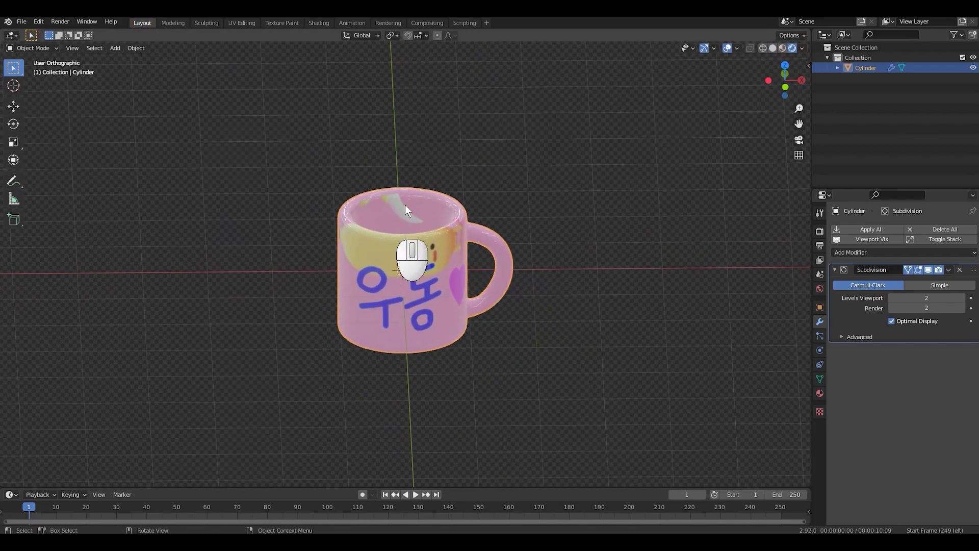
pyautogui.scroll(-2, 510, 260)
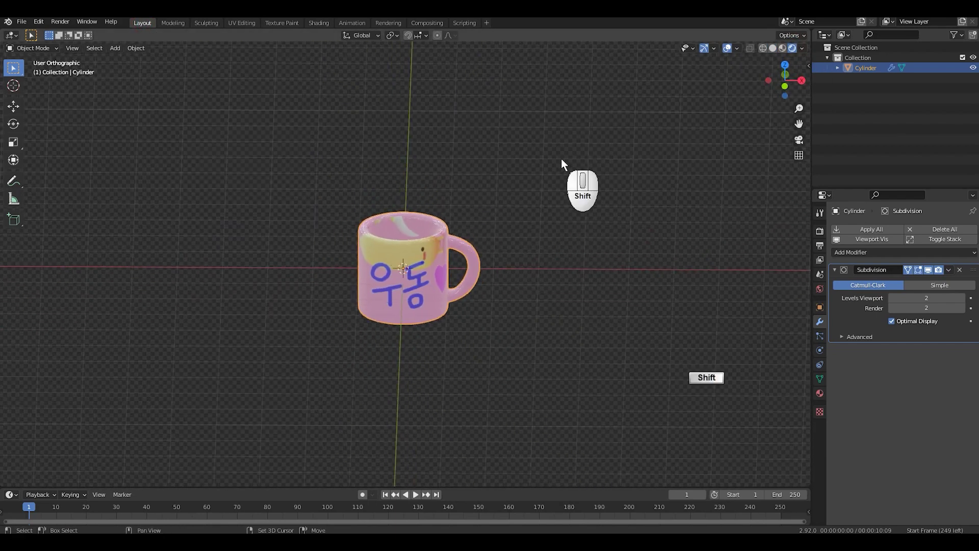
# - Add a camera to the mug scene
pyautogui.hotkey('shift', 'a')
pyautogui.moveTo(510, 265)
pyautogui.moveTo(518, 311)
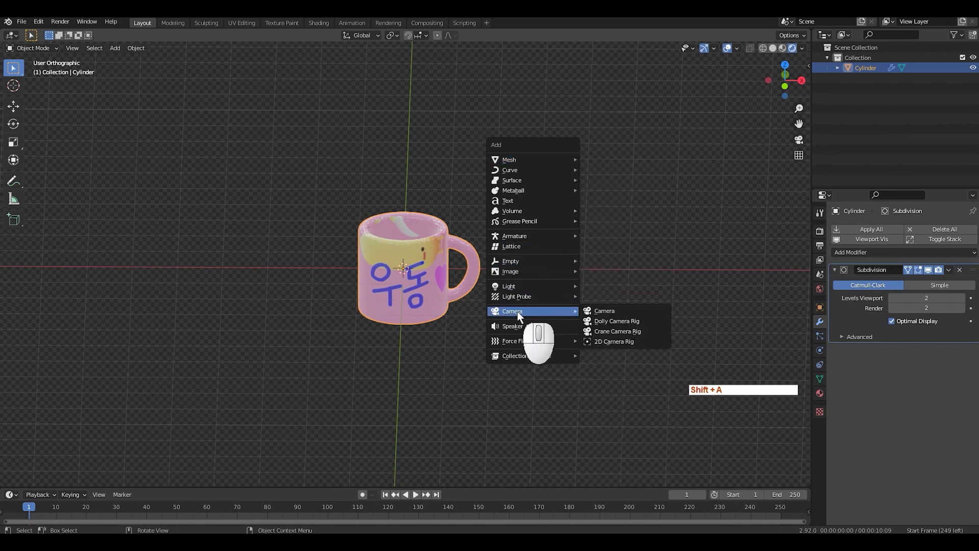
pyautogui.click(614, 308)
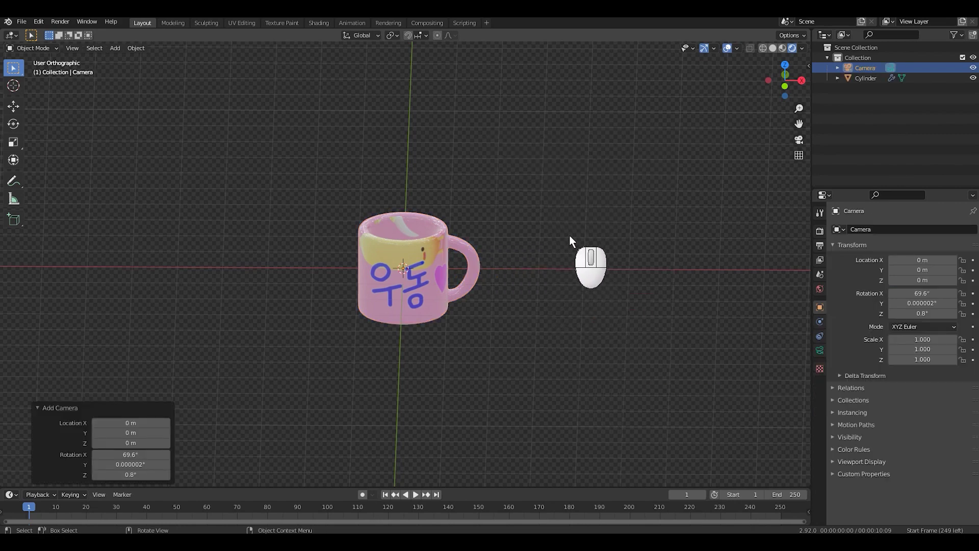
# - In the right side view, move the camera in front of and above the mug, at about Y -8.13 m and Z 2.17 m
pyautogui.press('KP_3')
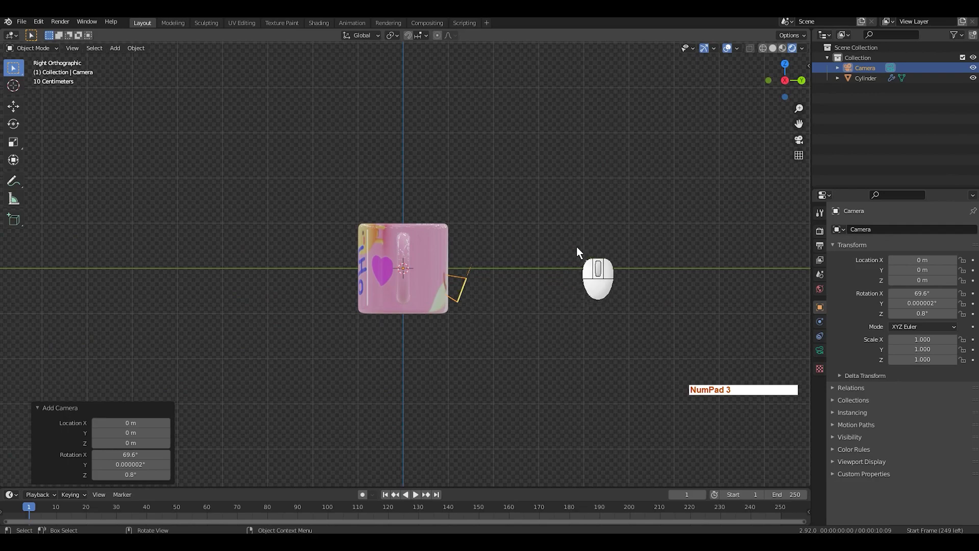
pyautogui.press('g')
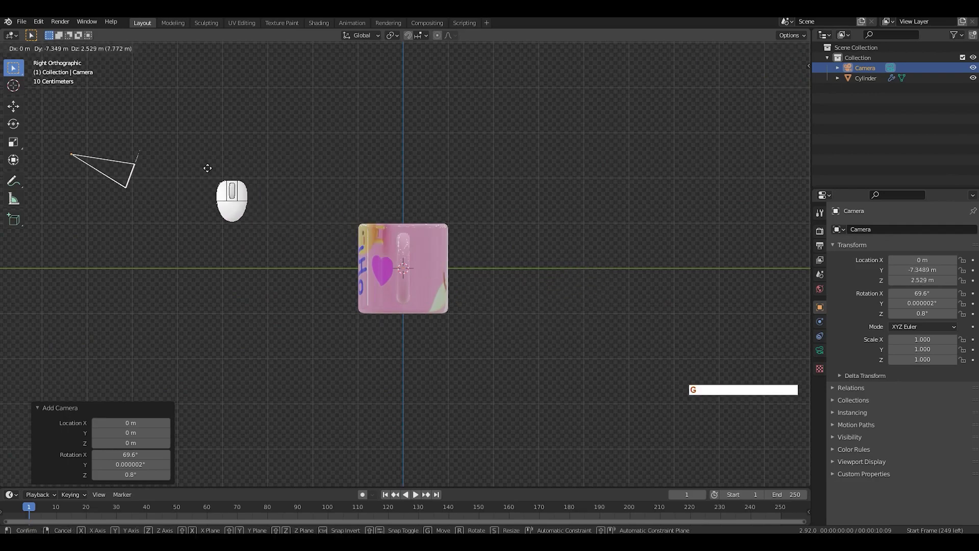
pyautogui.click(195, 167)
pyautogui.keyDown('shift'); pyautogui.moveTo(418, 328); pyautogui.dragTo(547, 328, button='middle'); pyautogui.keyUp('shift')
pyautogui.press('g')
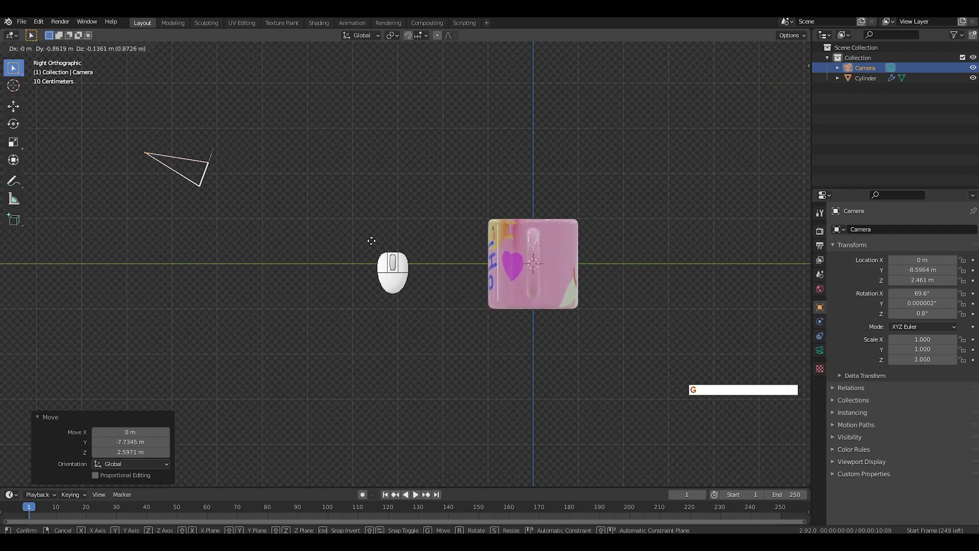
pyautogui.click(372, 240)
pyautogui.press('g')
pyautogui.click(413, 277)
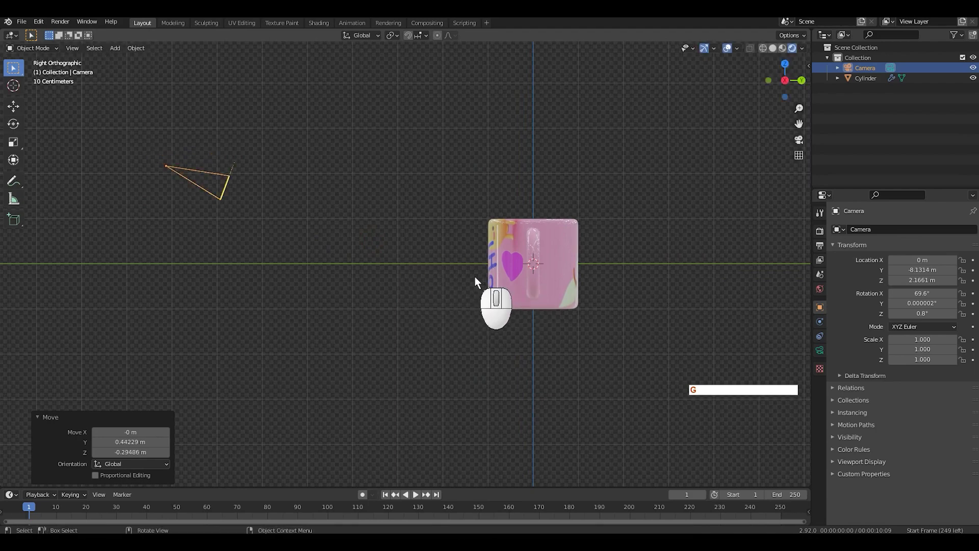
# - Look through the camera and raise its Z location to about 2.94 m to frame the whole mug
pyautogui.press('KP_0')
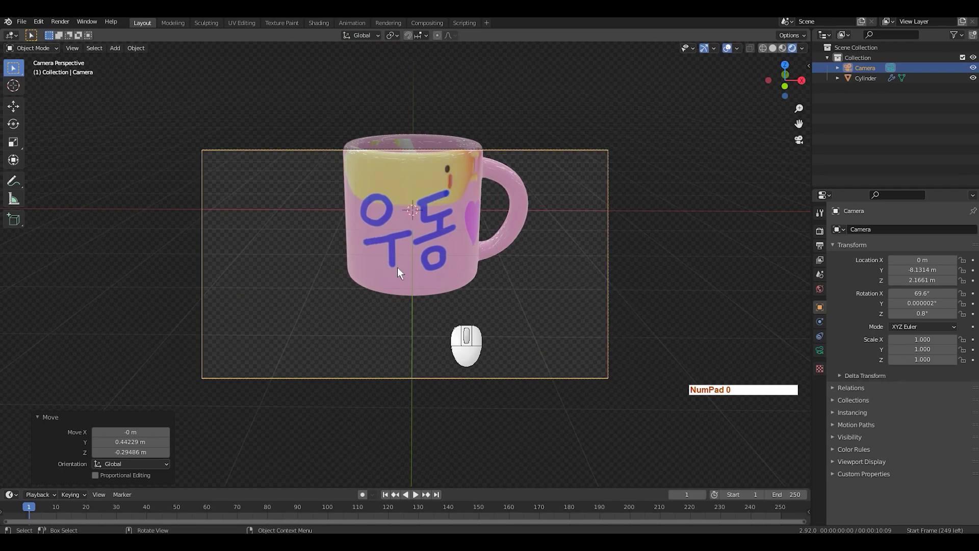
pyautogui.click(809, 65)
pyautogui.moveTo(742, 106); pyautogui.dragTo(760, 106)
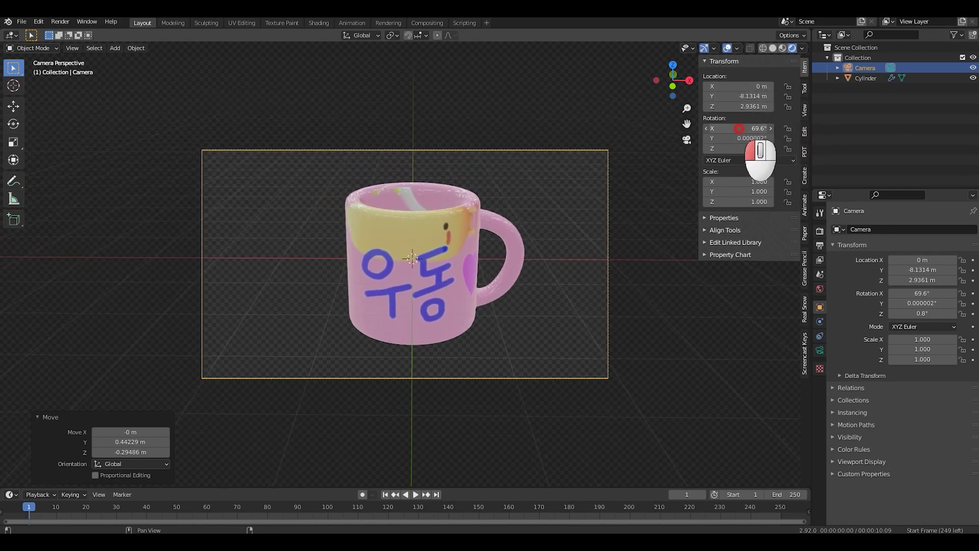
pyautogui.moveTo(740, 129)
pyautogui.mouseDown()
pyautogui.moveTo(760, 128)
pyautogui.moveTo(746, 131)
pyautogui.mouseUp()
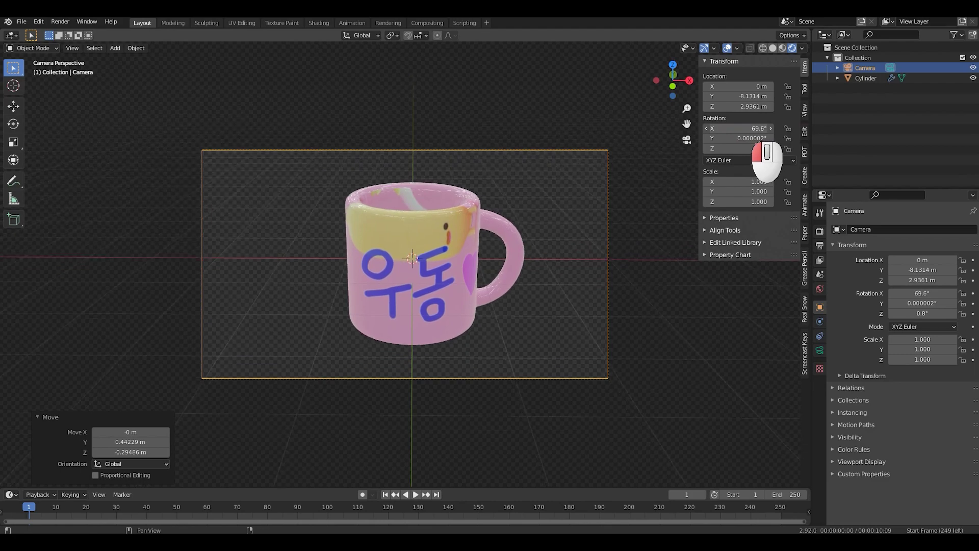
pyautogui.press('Escape')
pyautogui.scroll(-2, 579, 176)
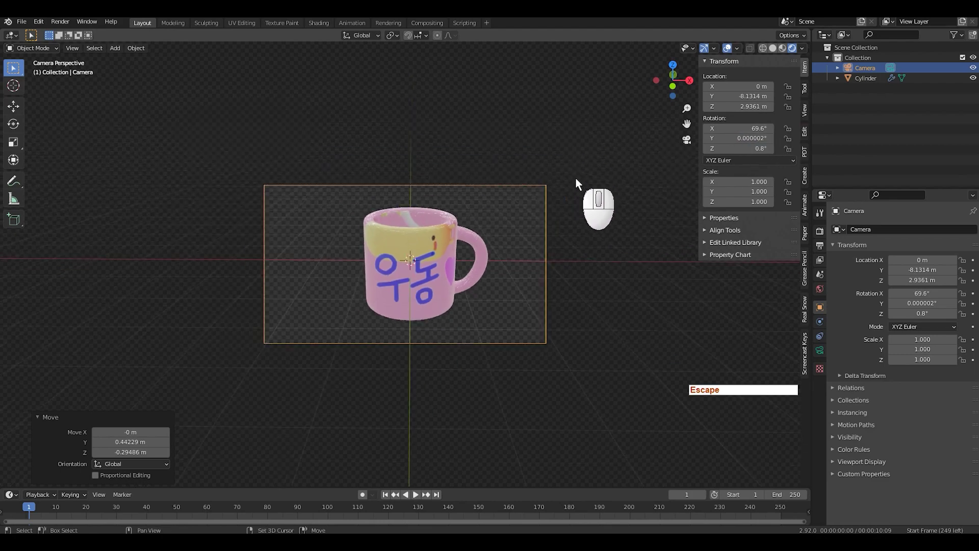
pyautogui.keyDown('shift'); pyautogui.moveTo(577, 179); pyautogui.dragTo(575, 164, button='middle'); pyautogui.keyUp('shift')
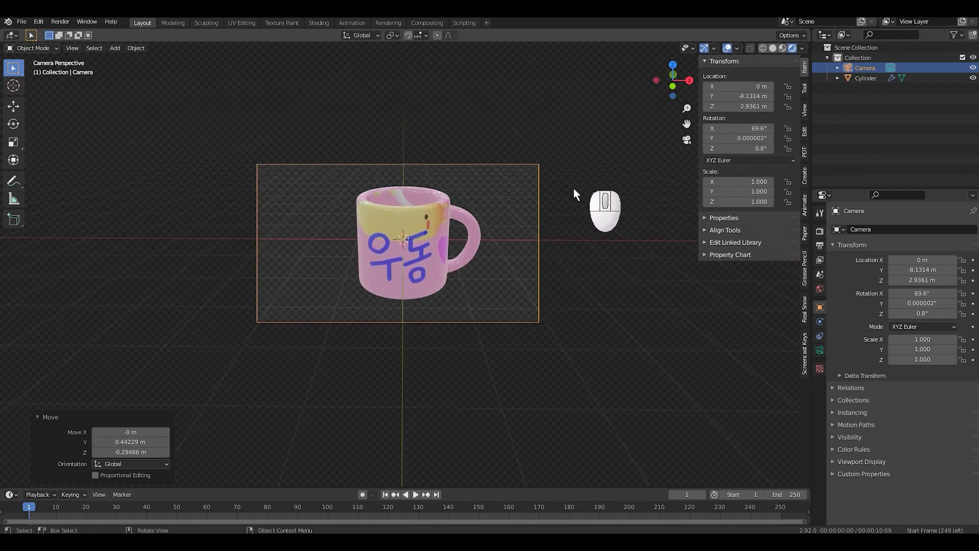
# - Add a point light and move it in the right side view to about Y -2.22 m and Z 2.56 m
pyautogui.hotkey('shift', 'a')
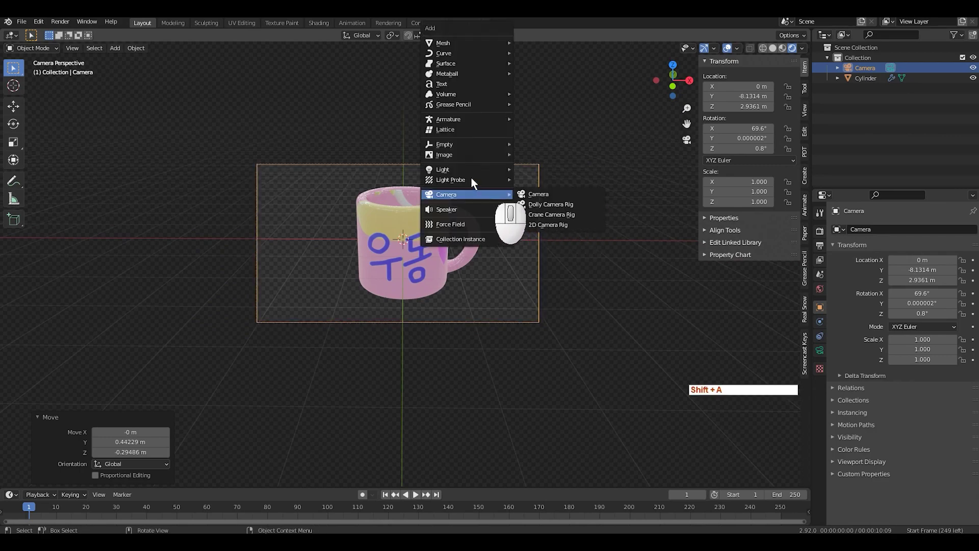
pyautogui.moveTo(474, 169)
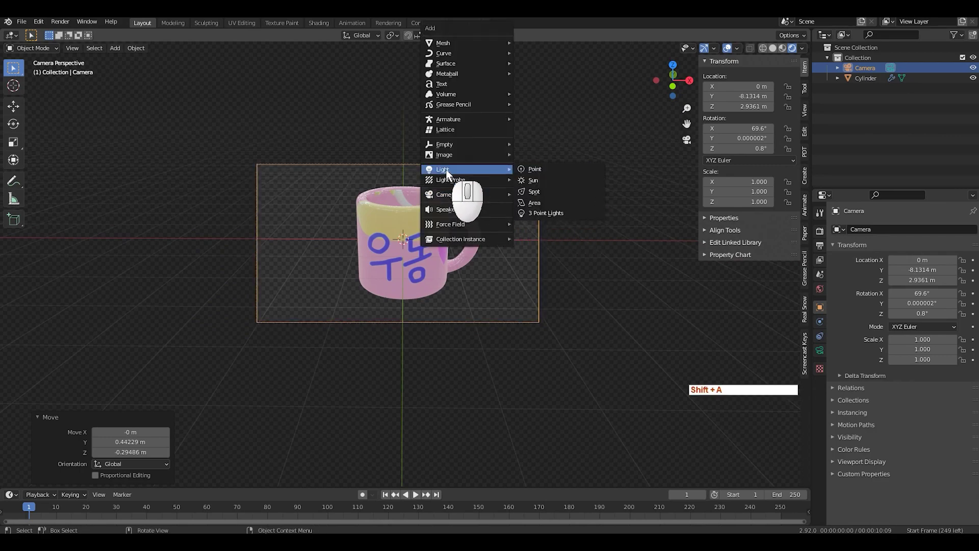
pyautogui.click(547, 168)
pyautogui.press('KP_3')
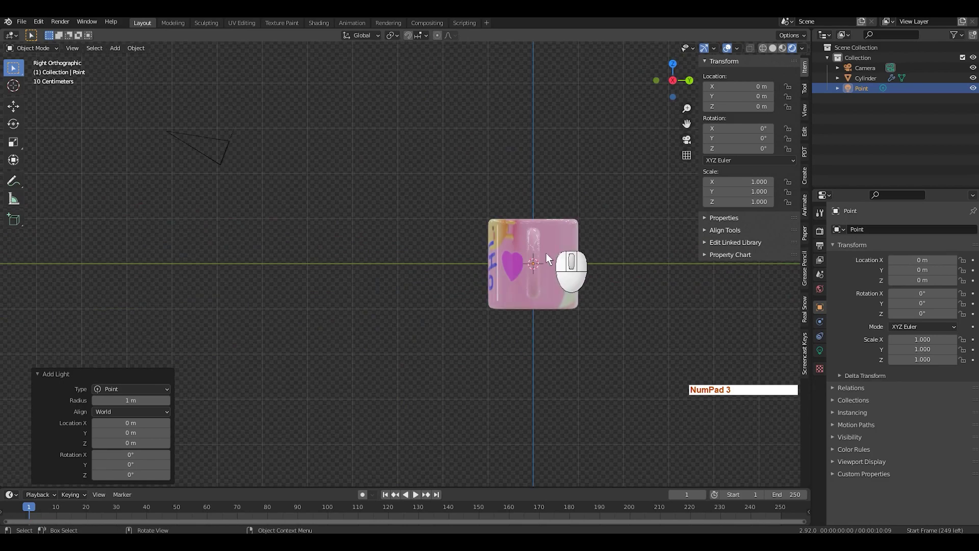
pyautogui.press('g')
pyautogui.click(498, 201)
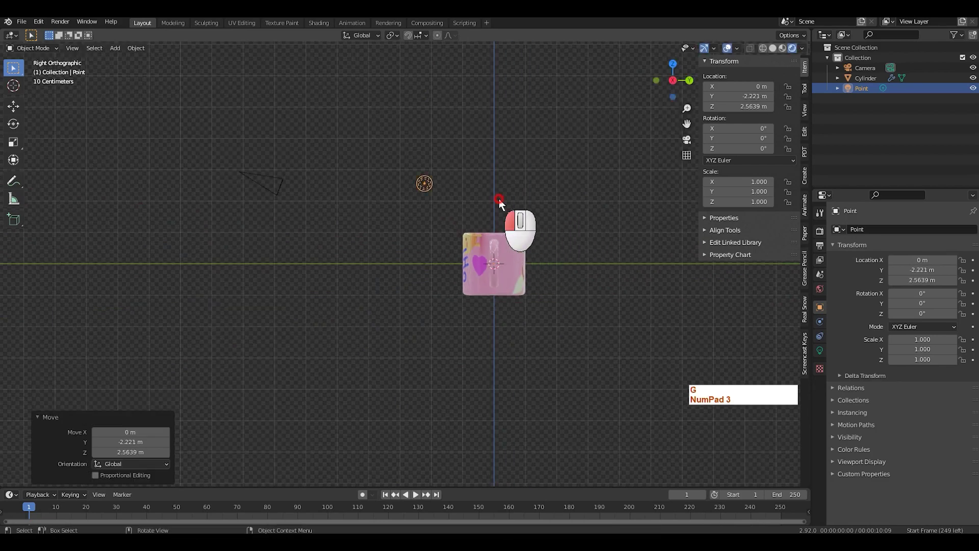
# - Set the point light's Power to 1000 W
pyautogui.click(820, 351)
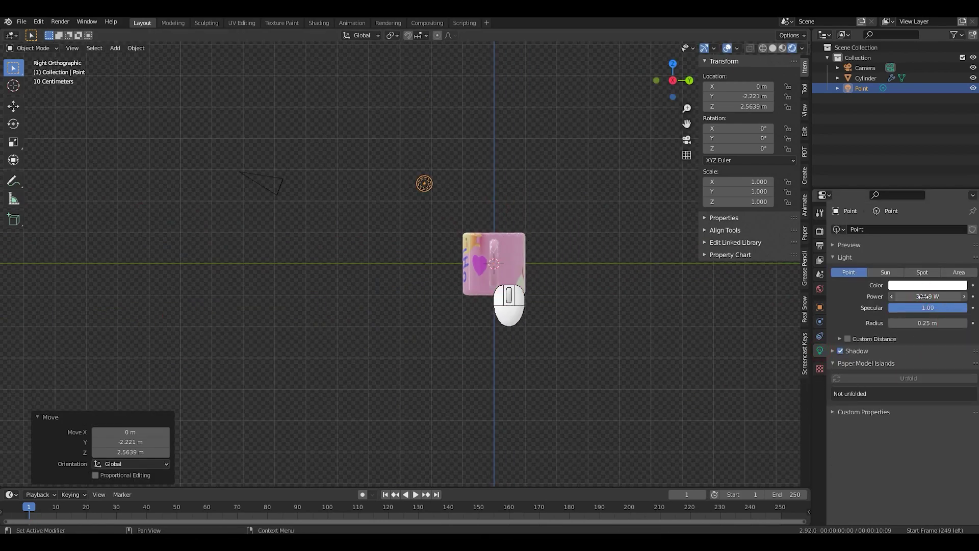
pyautogui.click(949, 296)
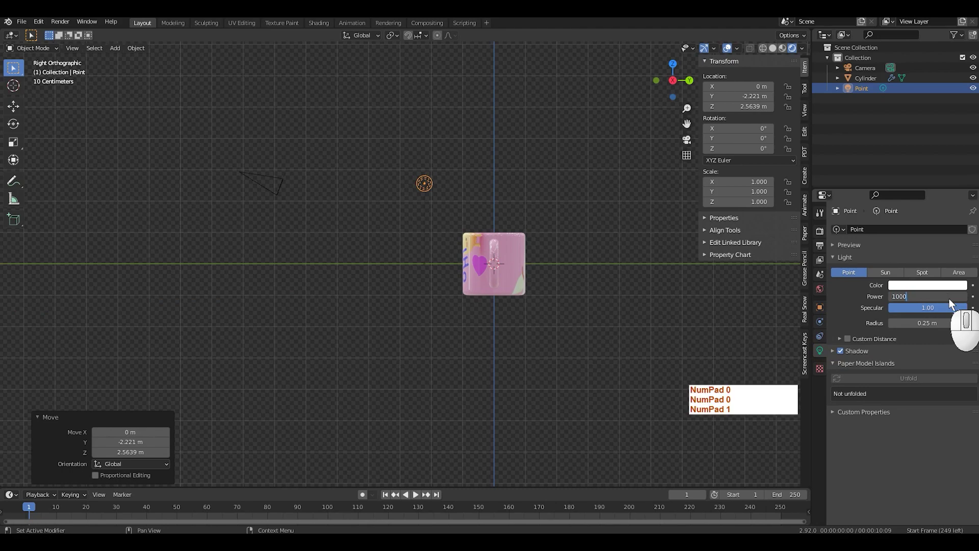
pyautogui.write('1000')
pyautogui.press('Return')
# - In the camera view, move the point light to the handle side, at about X 2.73 m, Y -2.07 m and Z 2.86 m
pyautogui.moveTo(531, 286); pyautogui.dragTo(621, 276, button='middle')
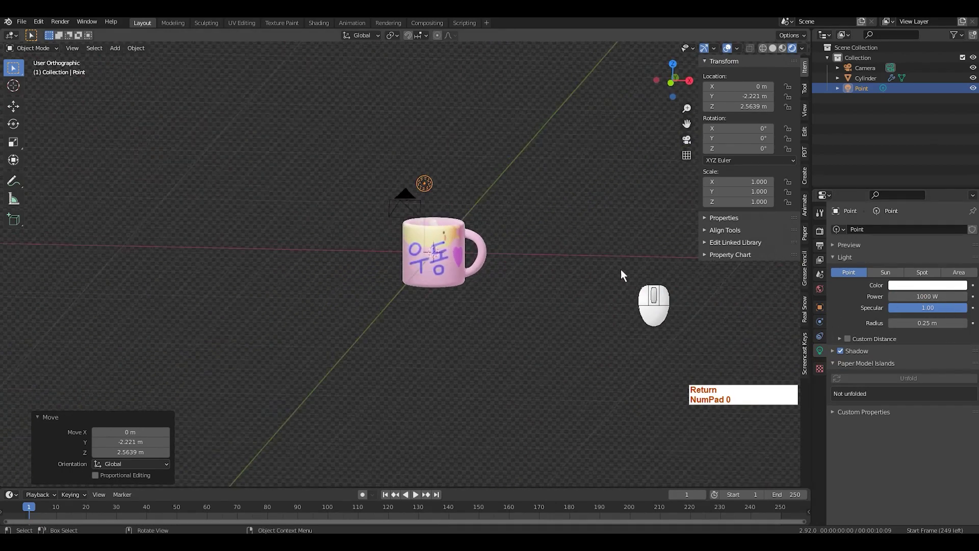
pyautogui.scroll(2, 507, 255)
pyautogui.press('KP_0')
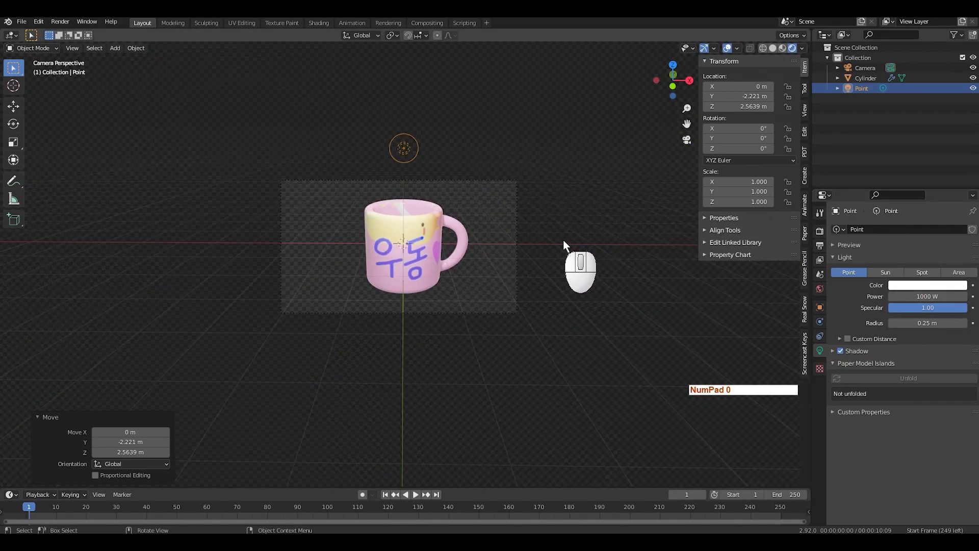
pyautogui.press('g')
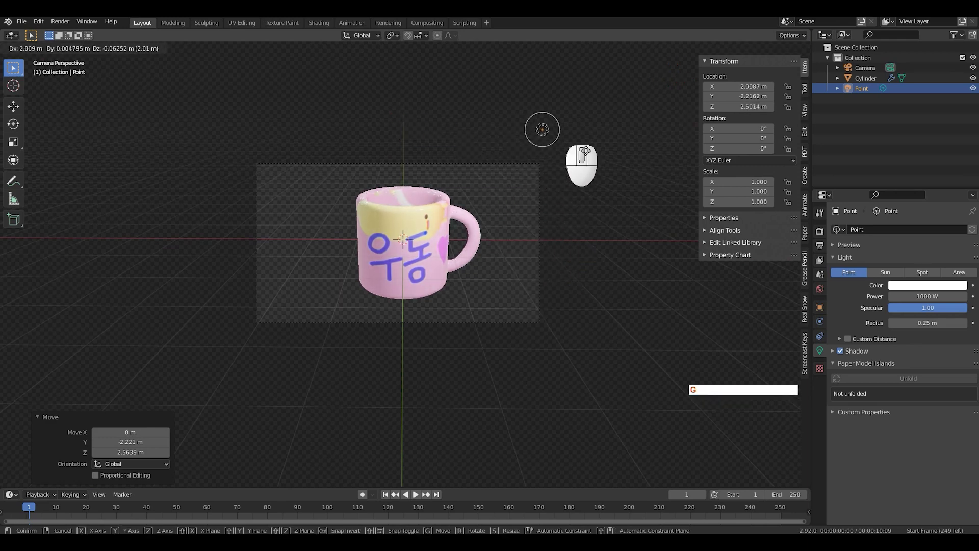
pyautogui.click(612, 107)
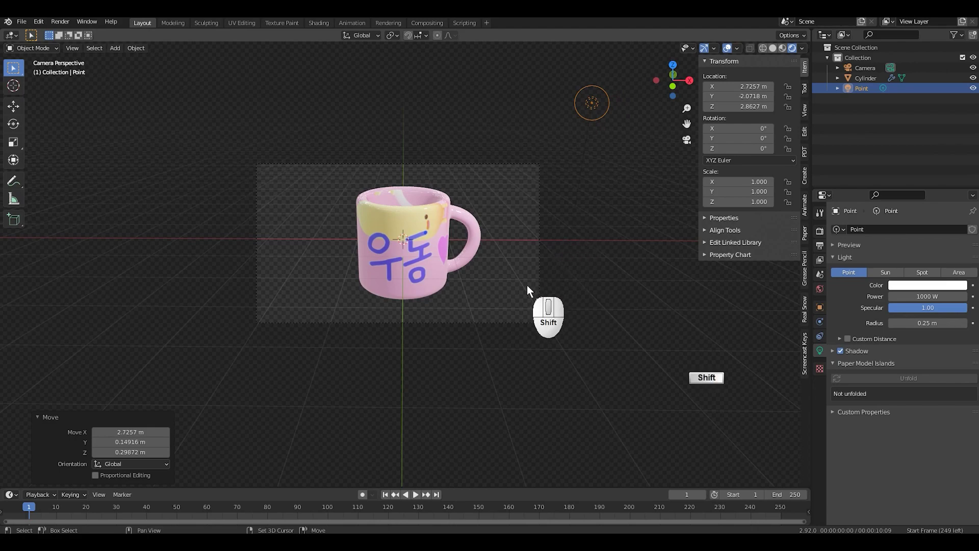
# - Add a plane and scale it up about 4.8 times as a floor for the mug
pyautogui.keyDown('shift'); pyautogui.moveTo(529, 289); pyautogui.dragTo(525, 235, button='middle'); pyautogui.keyUp('shift')
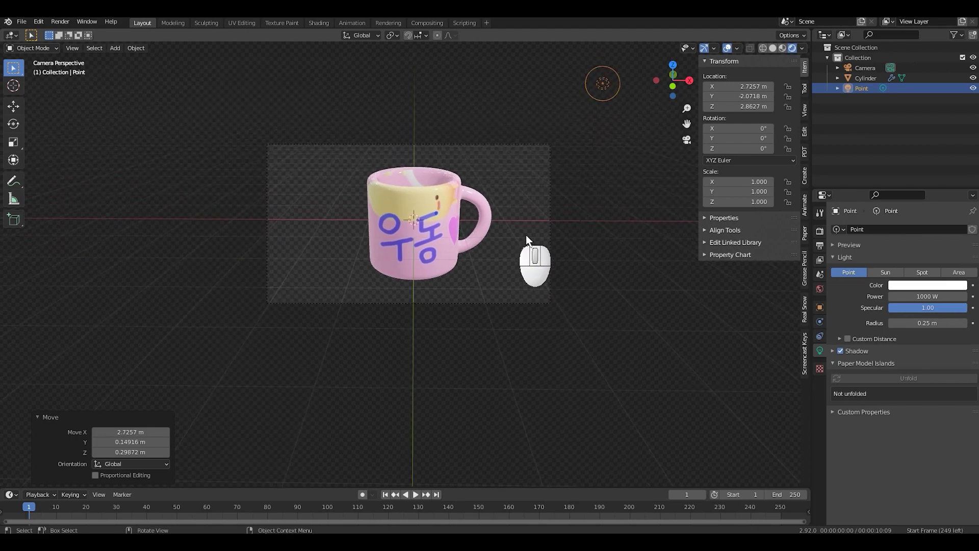
pyautogui.hotkey('shift', 'a')
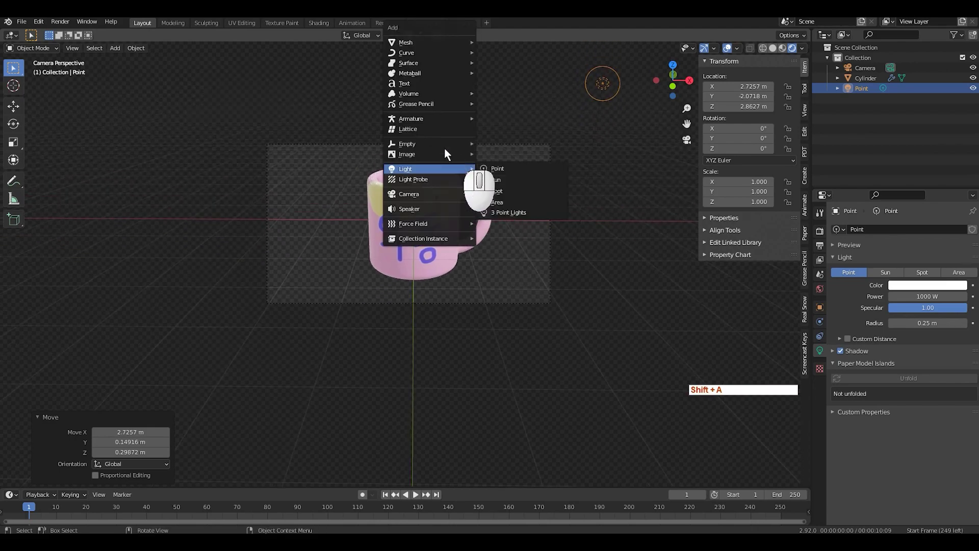
pyautogui.moveTo(445, 42)
pyautogui.click(498, 42)
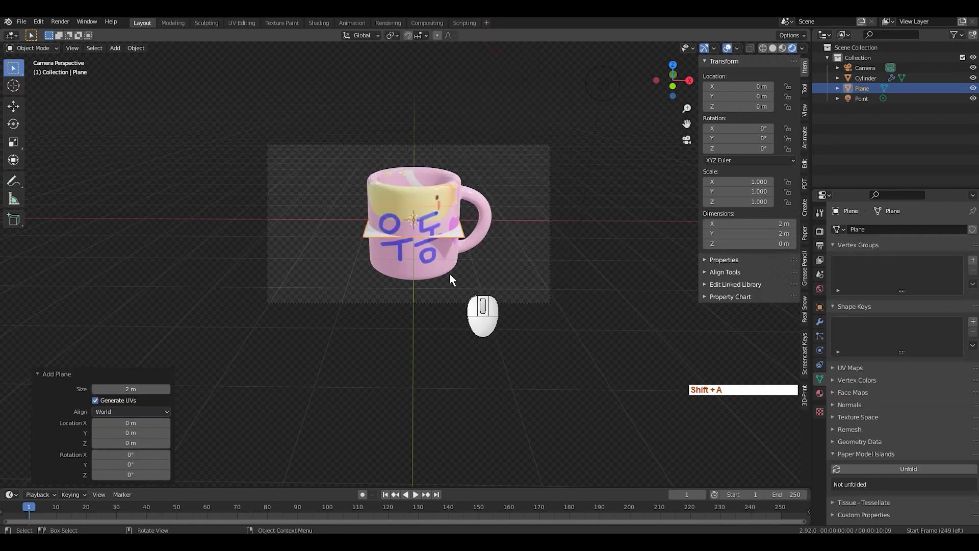
pyautogui.press('s')
pyautogui.click(554, 249)
# - Lower the floor plane along Z to about -0.97 m, under the mug's base
pyautogui.press('g')
pyautogui.press('z')
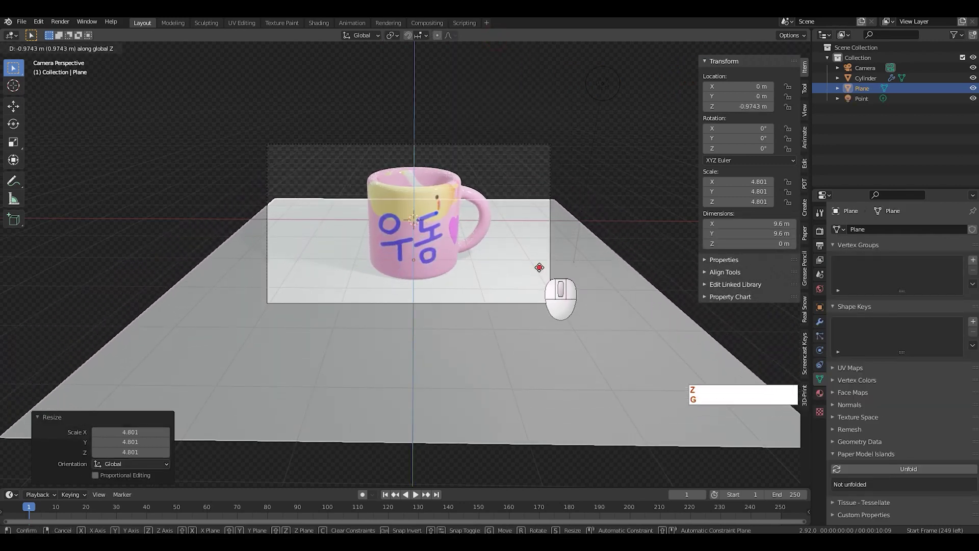
pyautogui.click(533, 269)
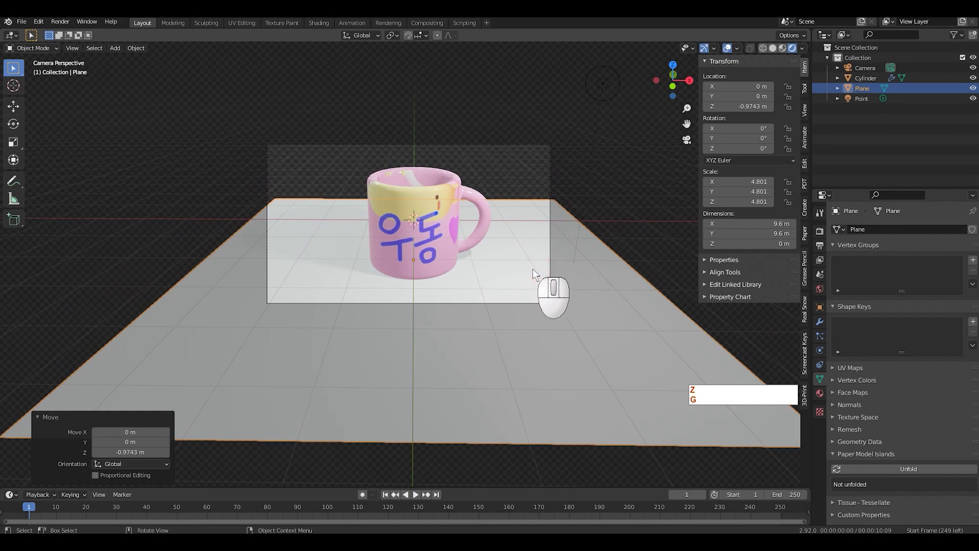
# - Create a new material for the floor plane
pyautogui.click(819, 393)
pyautogui.click(873, 276)
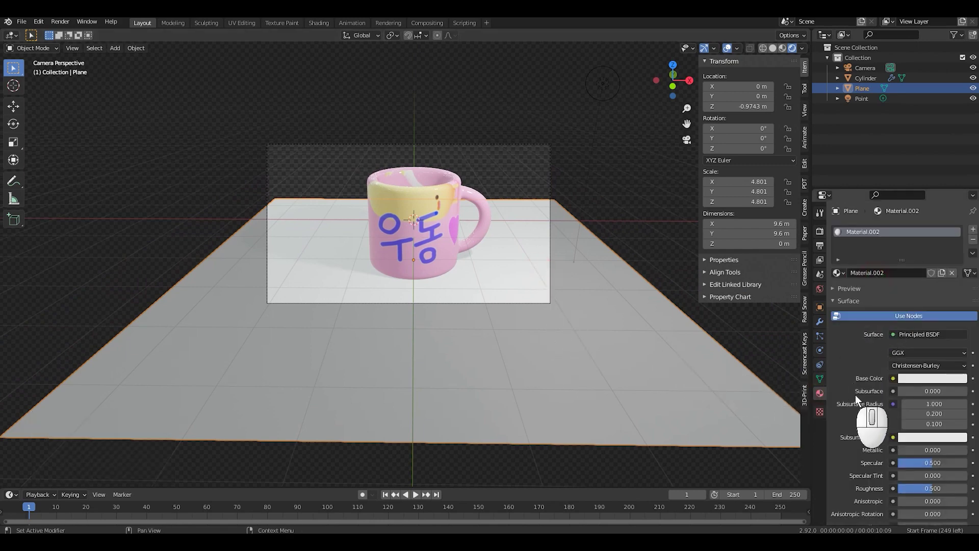
# - Set the floor material's base color to a light peach-orange
pyautogui.click(932, 378)
pyautogui.click(911, 272)
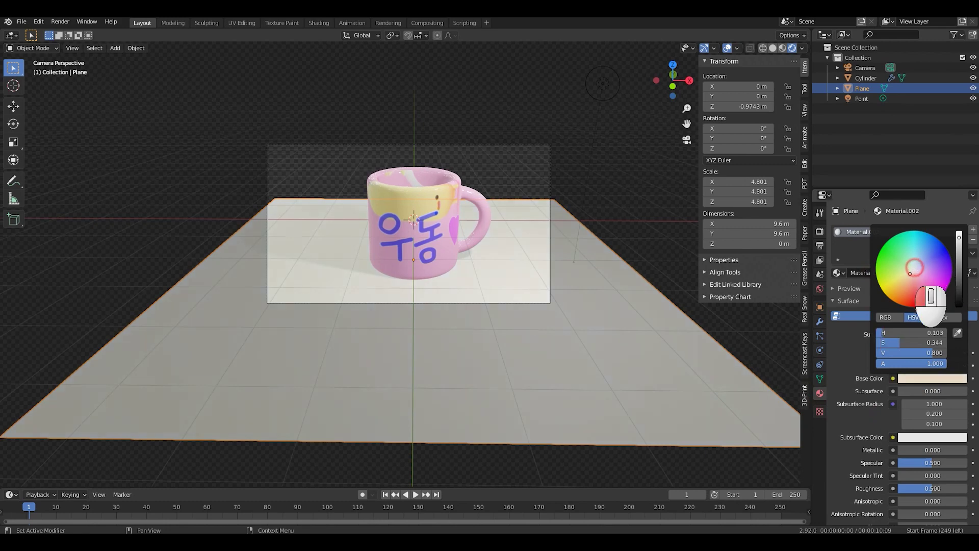
pyautogui.moveTo(910, 273)
pyautogui.mouseDown()
pyautogui.moveTo(894, 288)
pyautogui.moveTo(909, 279)
pyautogui.mouseUp()
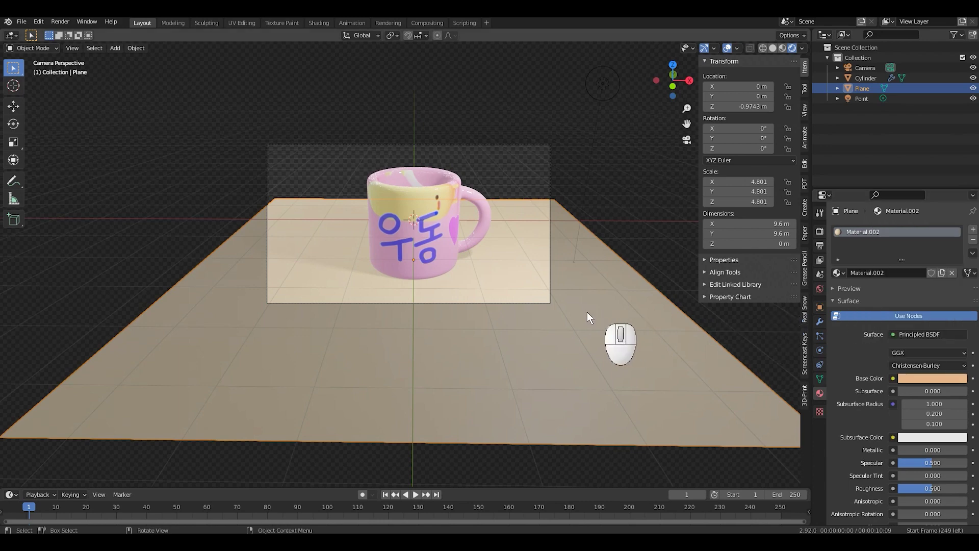
# - Set the camera's Passepartout opacity to 1.000 so everything outside the camera frame is blacked out
pyautogui.click(550, 147)
pyautogui.click(854, 407)
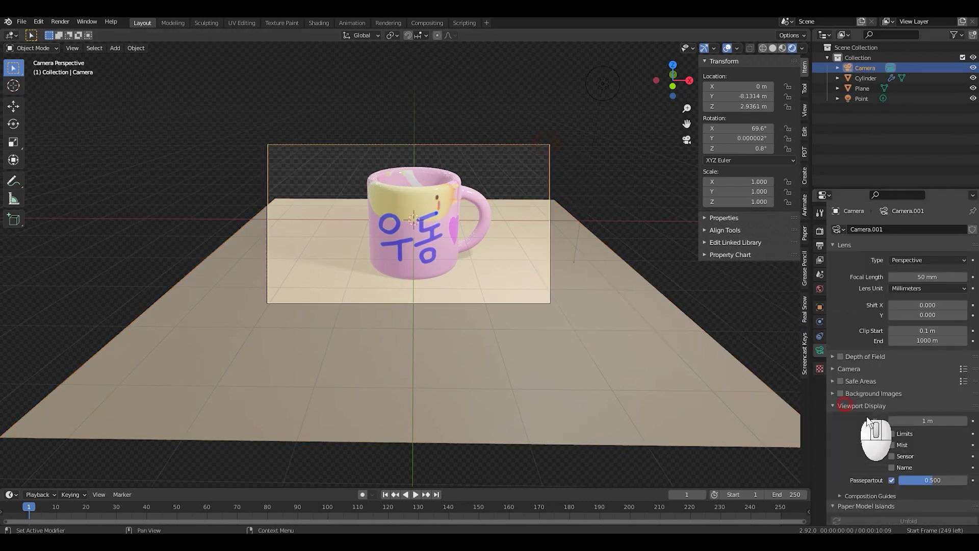
pyautogui.scroll(-2, 893, 424)
pyautogui.moveTo(913, 443); pyautogui.dragTo(964, 443)
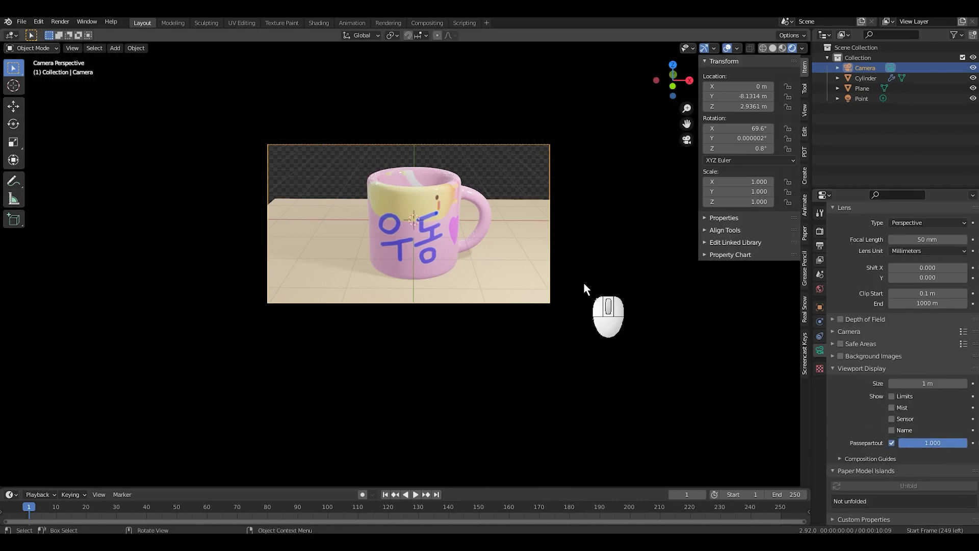
# - Scale the floor plane about 1.217 times along X to fill the frame's width, and hide the viewport overlays
pyautogui.scroll(2, 583, 283)
pyautogui.keyDown('shift'); pyautogui.scroll(1, 589, 282); pyautogui.keyUp('shift')
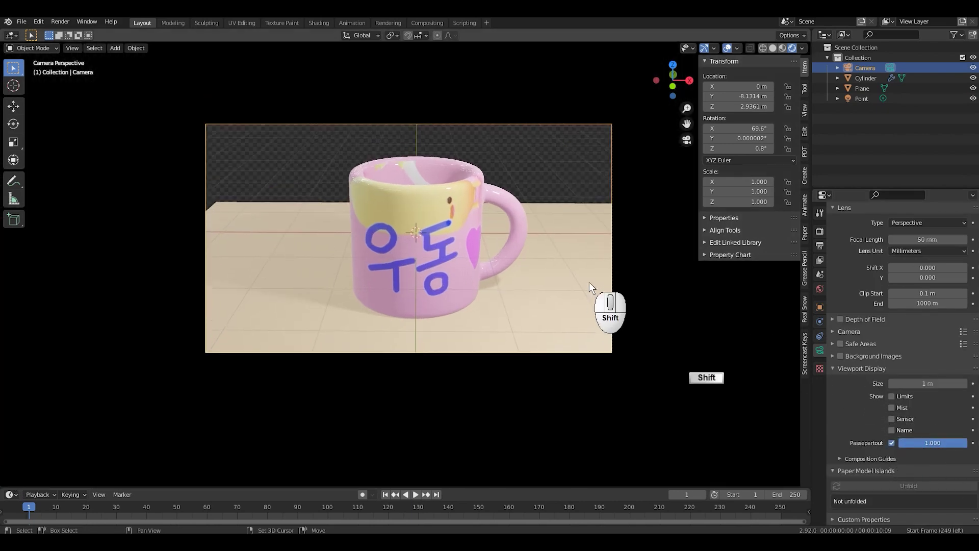
pyautogui.click(555, 236)
pyautogui.press('s')
pyautogui.press('x')
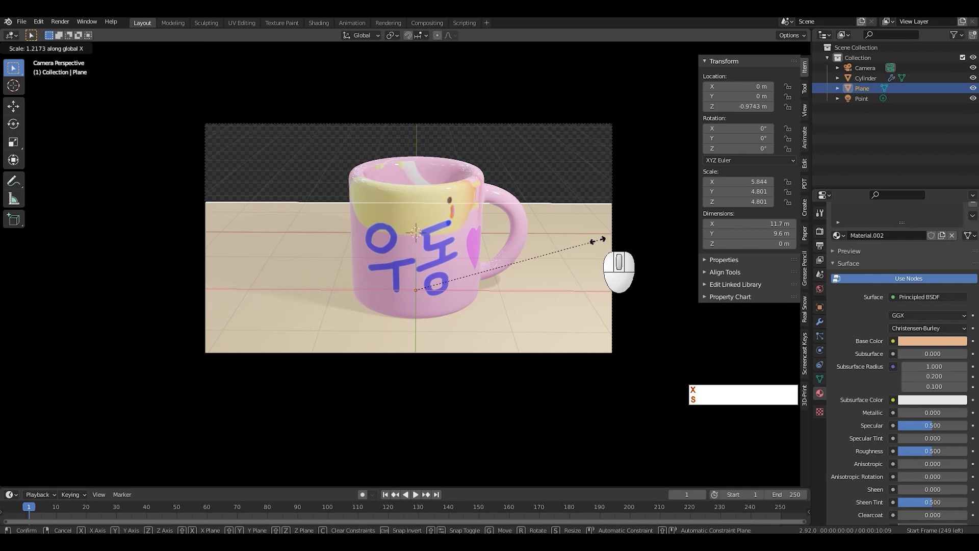
pyautogui.click(598, 240)
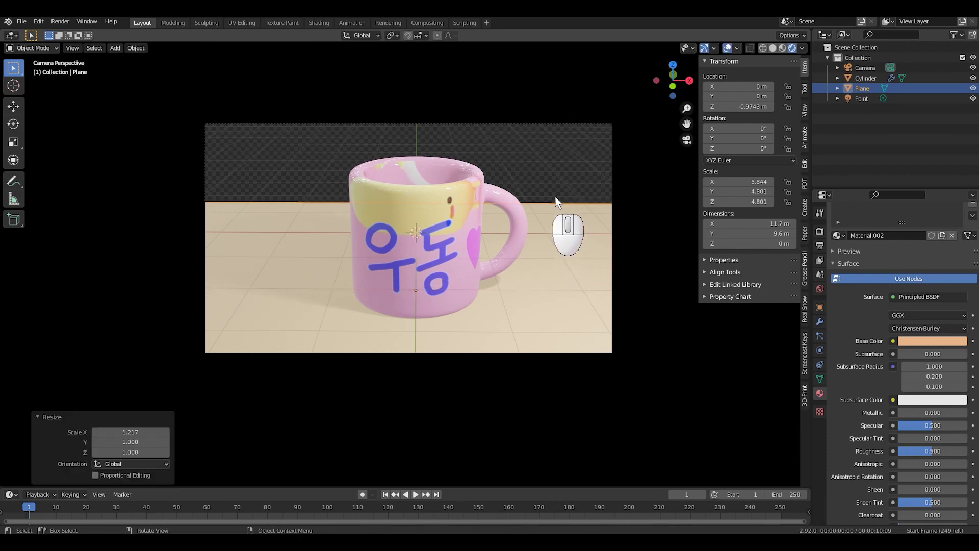
pyautogui.hotkey('shift', 'alt', 'z')
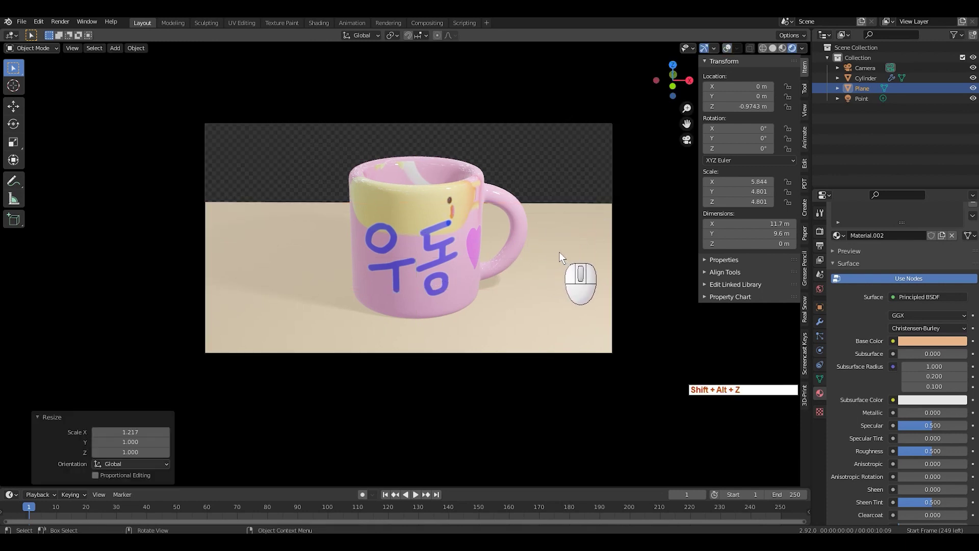
# - Adjust the world environment's background strength, lowering it to 0.100 and raising it again in increments
pyautogui.click(819, 288)
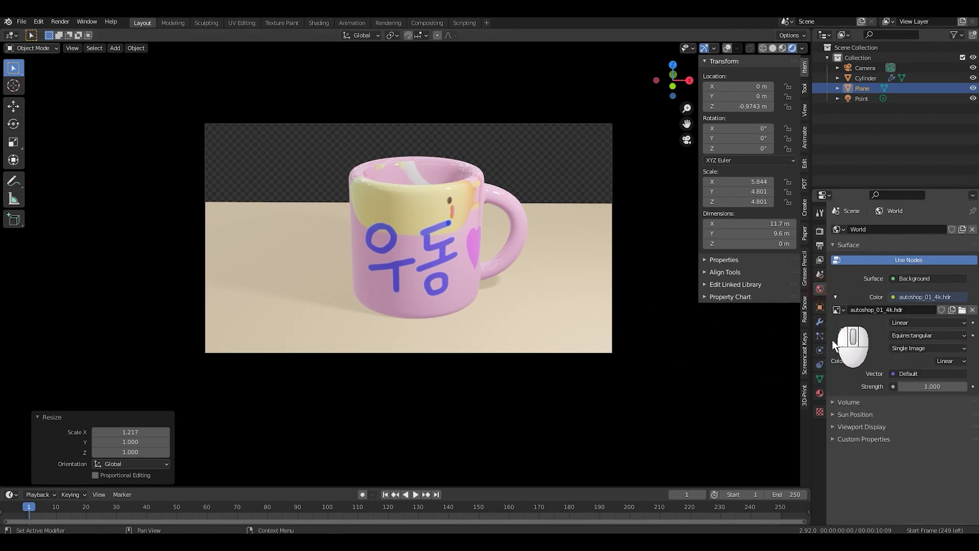
pyautogui.moveTo(902, 387)
pyautogui.mouseDown()
pyautogui.moveTo(867, 387)
pyautogui.moveTo(893, 389)
pyautogui.mouseUp()
pyautogui.click(963, 386)
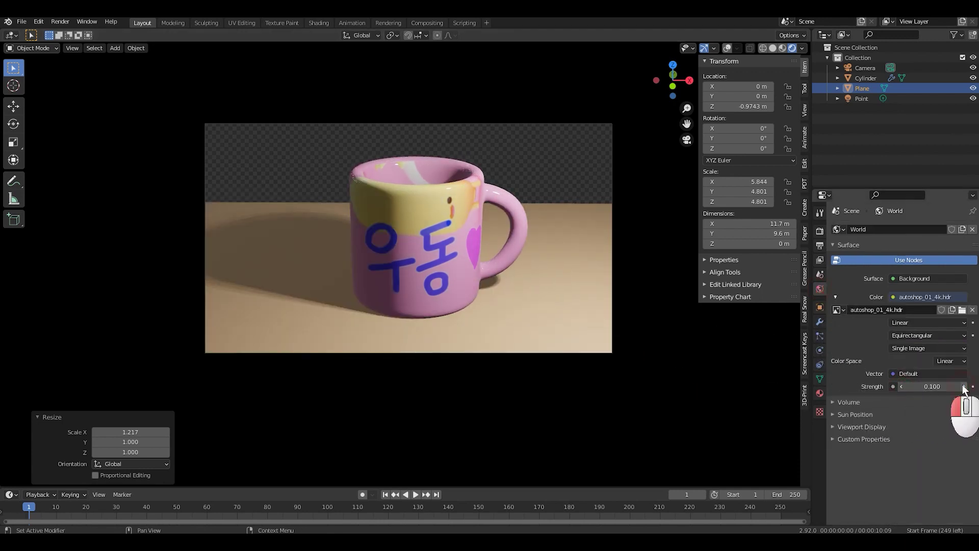
pyautogui.click(963, 386)
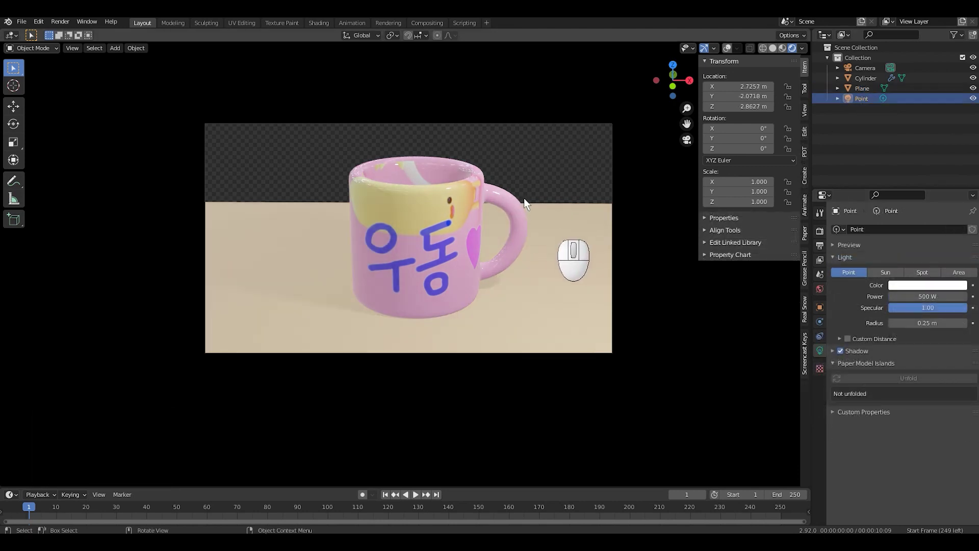
# - Hide the viewport's transform sidebar to leave the enlarged camera view of the mug unobstructed
pyautogui.scroll(2, 583, 200)
pyautogui.keyDown('shift'); pyautogui.moveTo(607, 205); pyautogui.dragTo(594, 256, button='middle'); pyautogui.keyUp('shift')
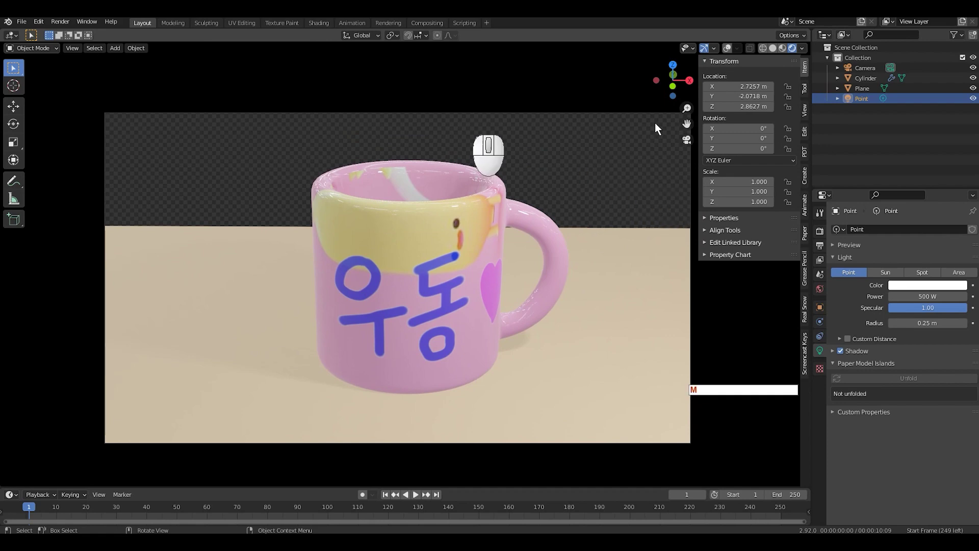
pyautogui.press('n')
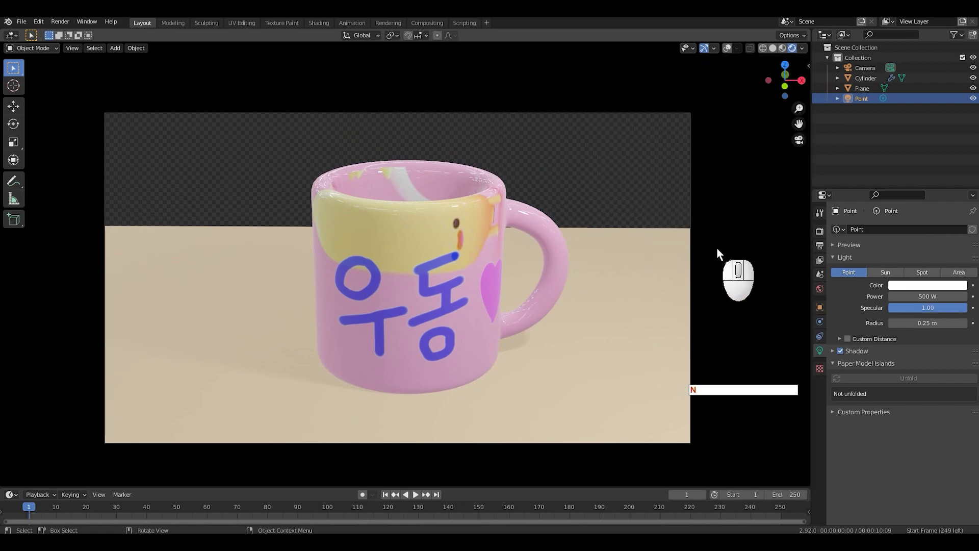